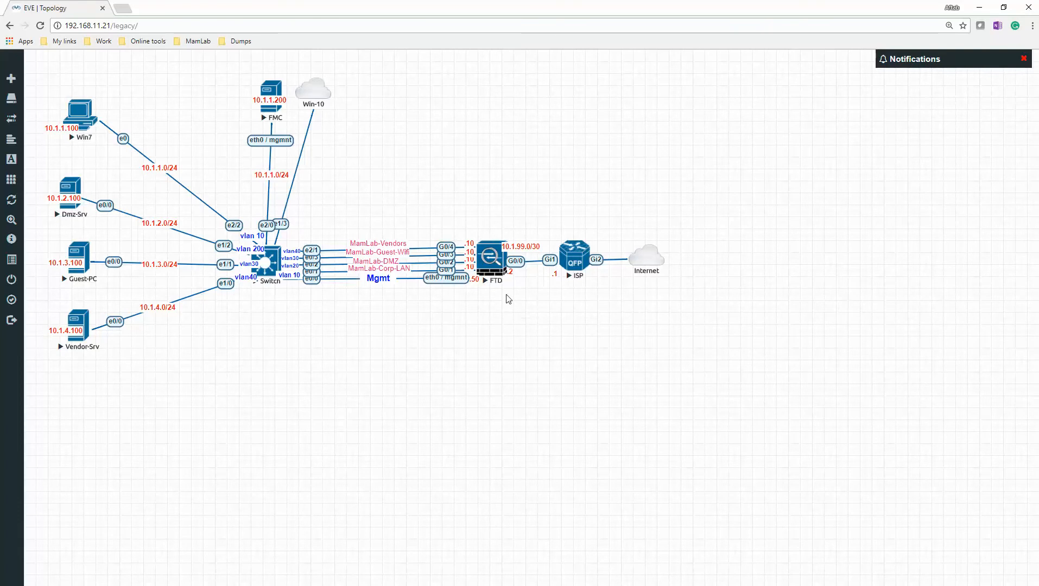
- Open the FTD node's console and log in as admin with the account password
left_click(492, 254)
left_click_drag(804, 291, 776, 186)
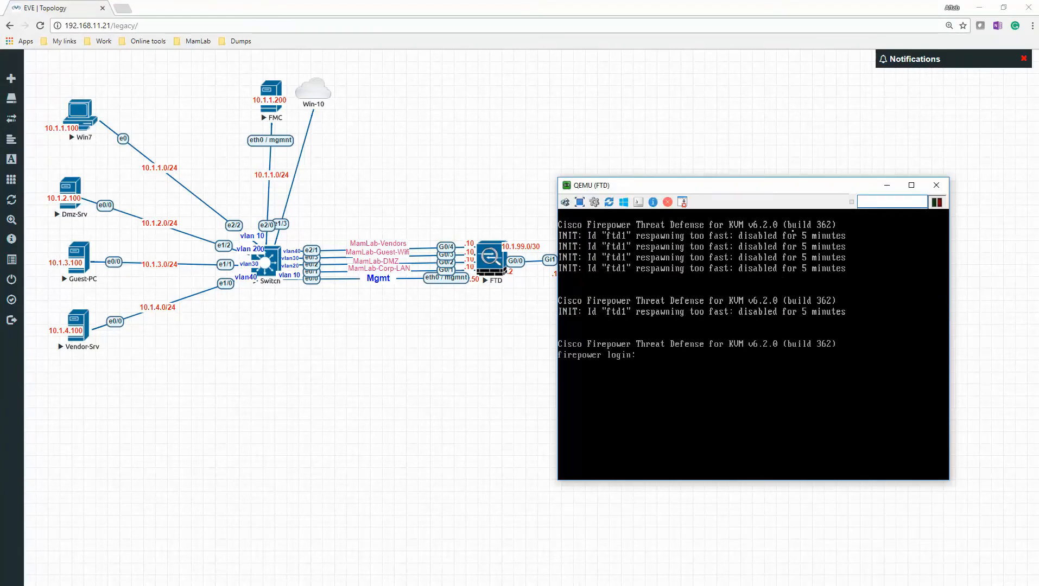
type("admin")
key("Return")
key("Return")
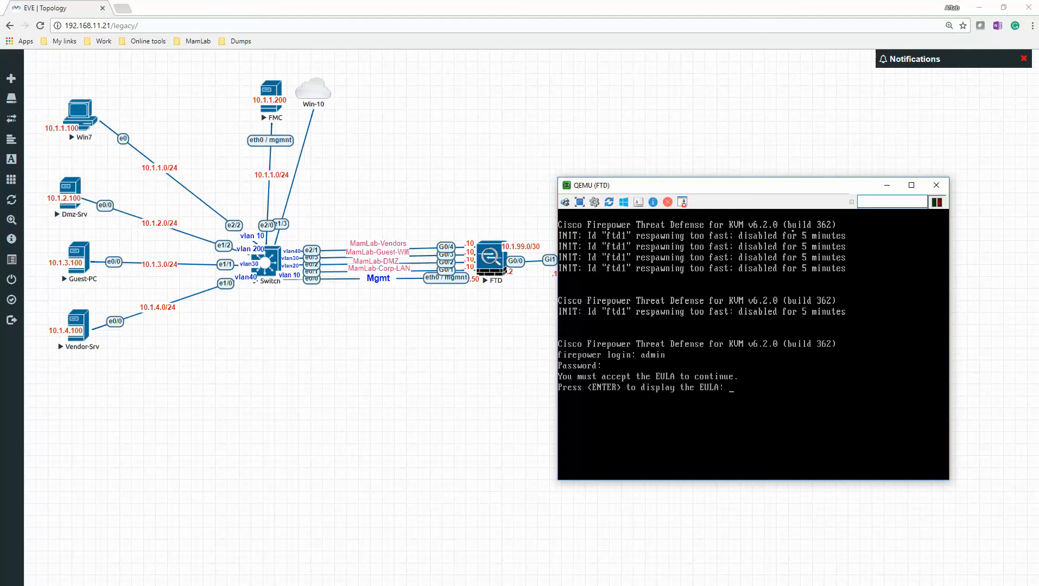
- Display the EULA, page through to its end and accept it
key("Return")
key("space")
key("space")
key("space")
key("space")
key("space")
key("space")
key("space")
key("space")
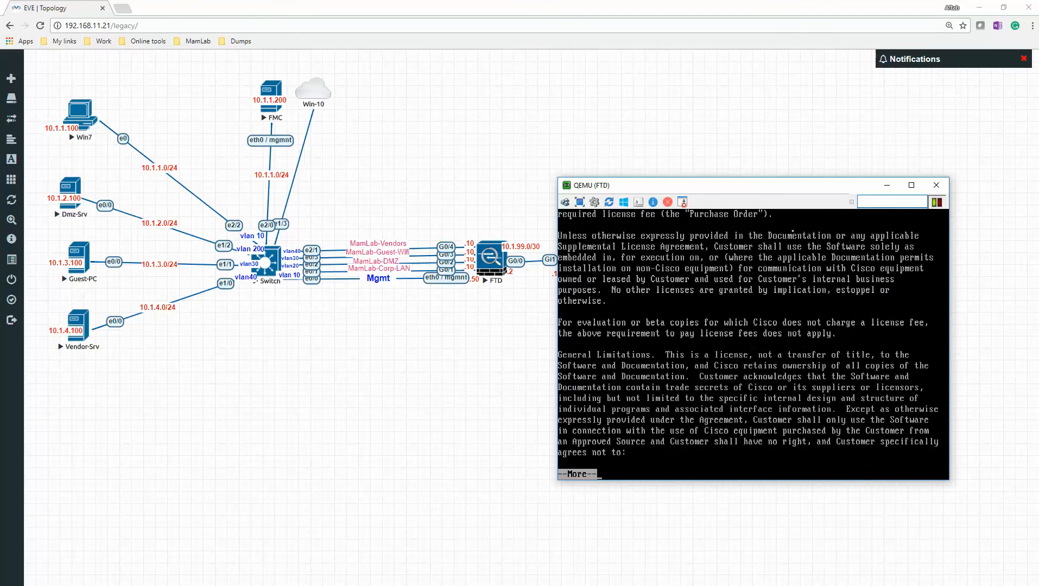
key("space")
key("space")
key("space")
key("space")
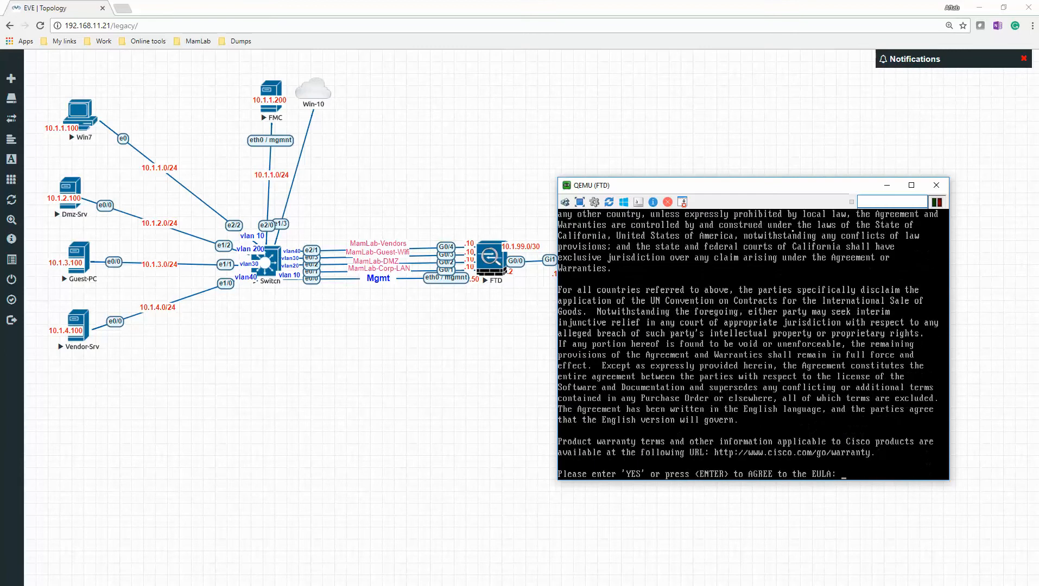
key("Return")
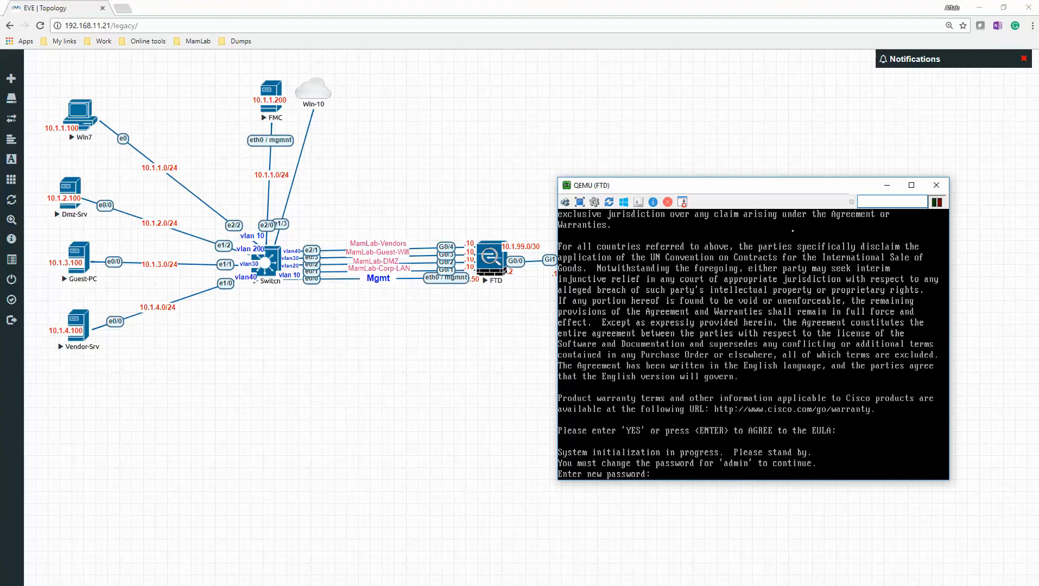
- Enter and confirm a new password for the admin account
key("Return")
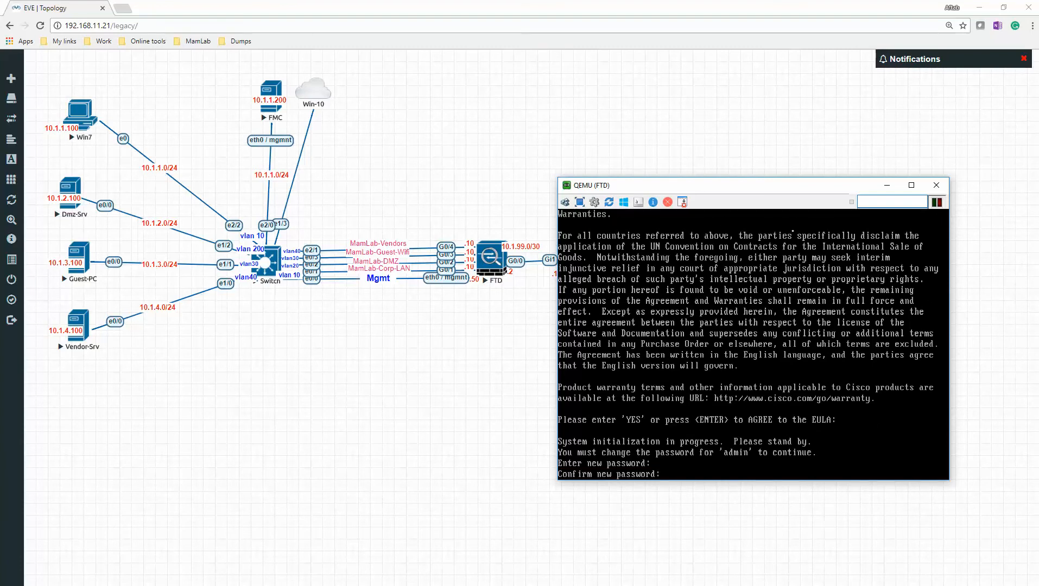
key("Return")
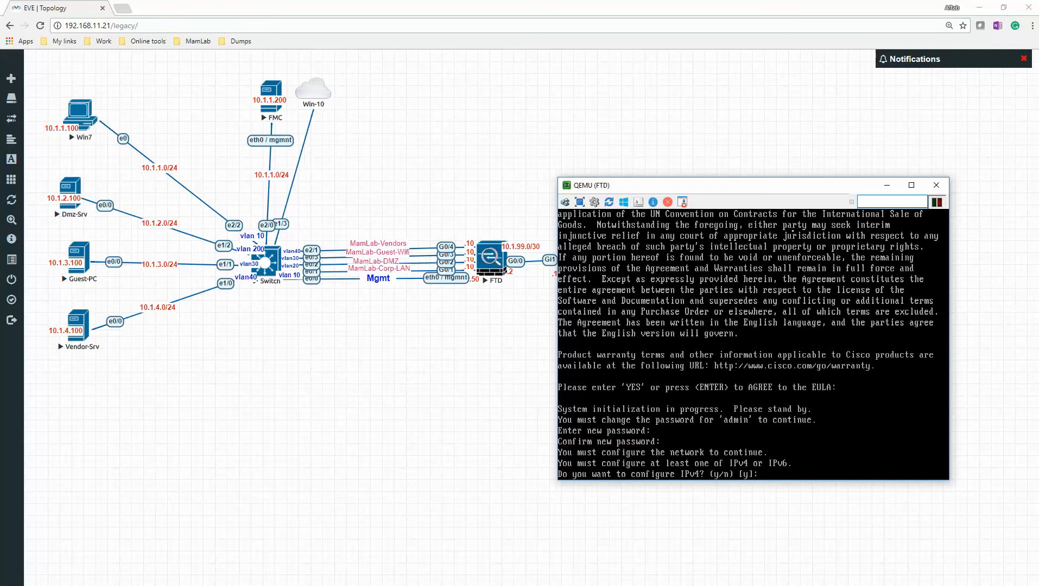
- Enable IPv4, decline IPv6, and choose manual IPv4 configuration for the management interface
type("y")
key("Return")
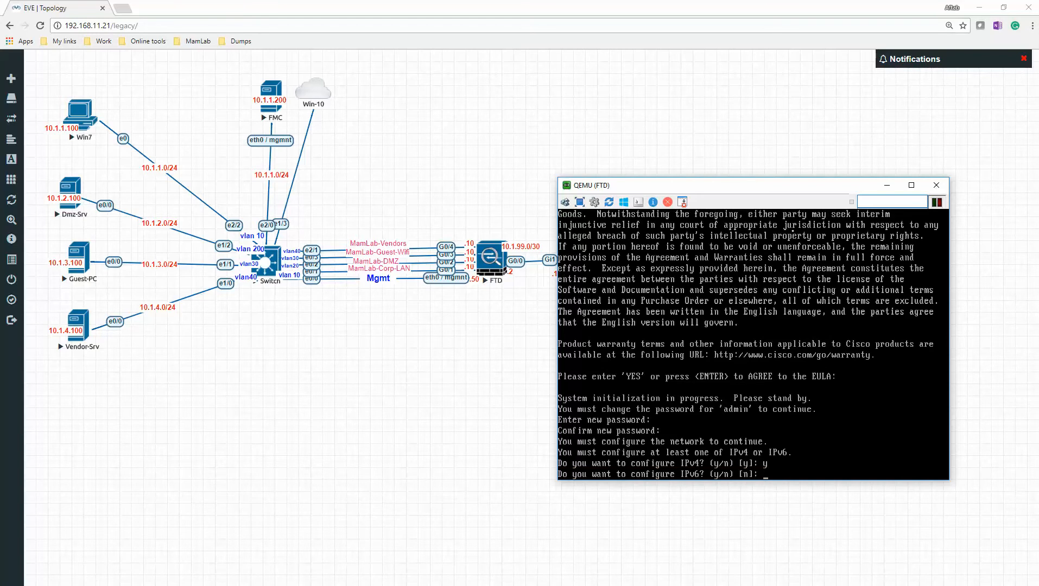
type("n")
key("Return")
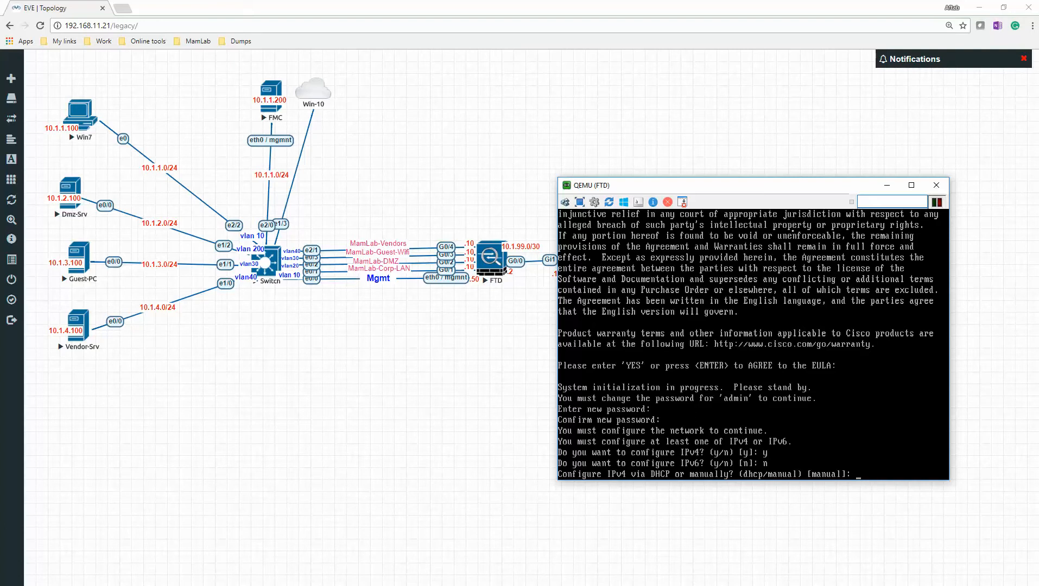
key("Return")
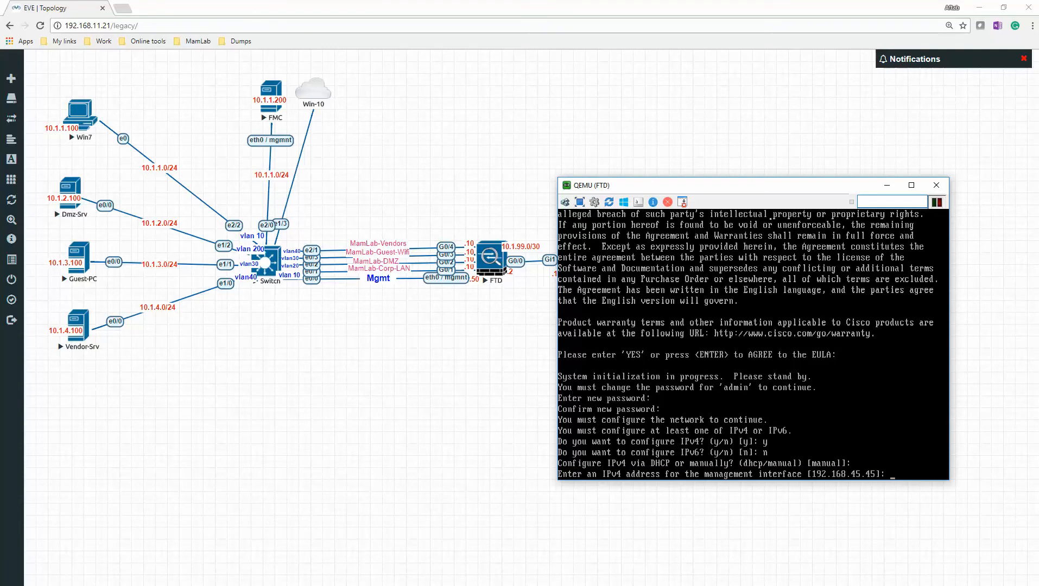
- Set management address 10.1.1.50 with the default netmask, gateway 10.1.1.10 and hostname Mamlab-FTD
type("10.1.1.50")
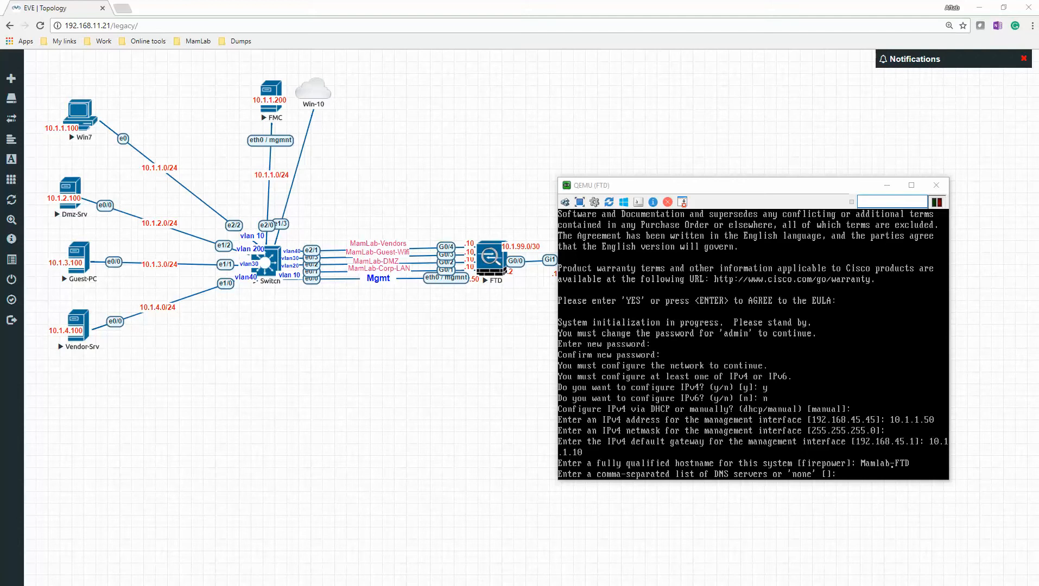
left_click(832, 399)
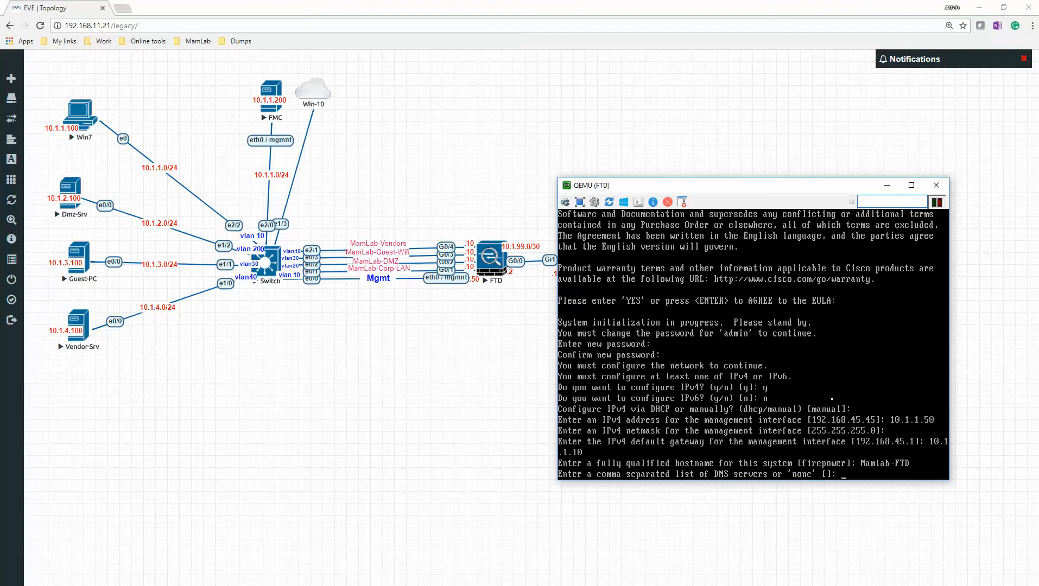
- Try to enter 8.8.8.8 and 4.2.2.2 as the DNS servers
type("8.8.8.8 , 4.2.2.2")
key("Left")
key("Left")
key("Left")
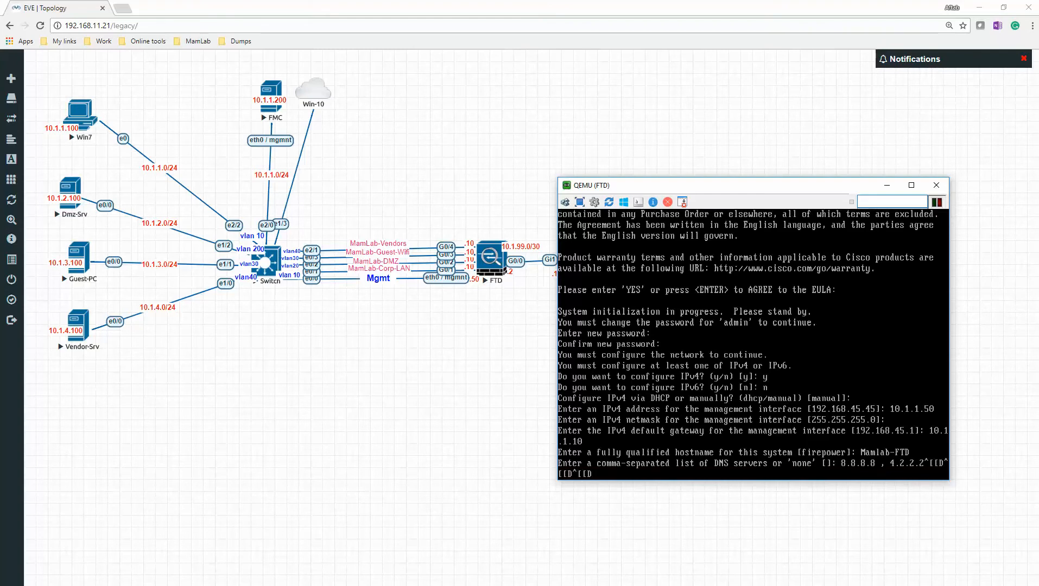
key("BackSpace")
key("BackSpace")
key("BackSpace")
key("BackSpace")
key("BackSpace")
key("BackSpace")
key("BackSpace")
key("Return")
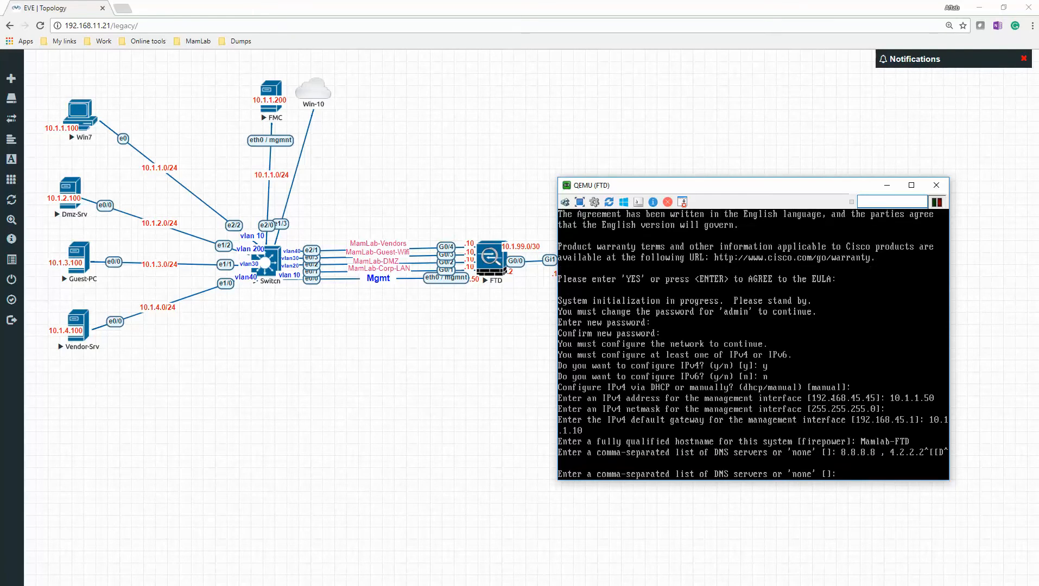
- Set the DNS servers to 8.8.8.8,4.2.2.2, leave the search domains empty, and accept the routed firewall mode
type("8.8.8.8,4.2.2.2")
key("BackSpace")
type("2")
key("Return")
key("Return")
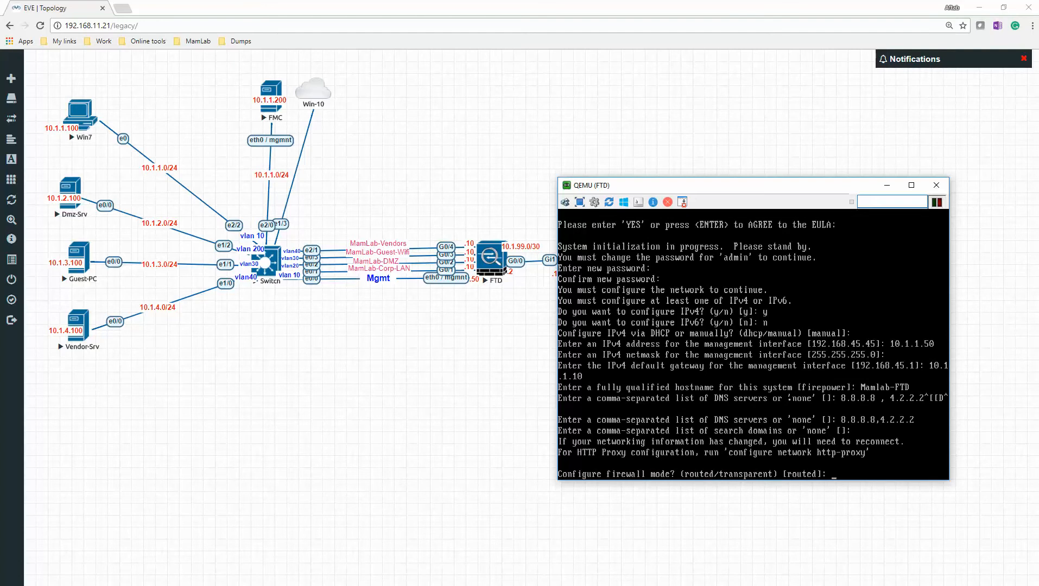
key("Return")
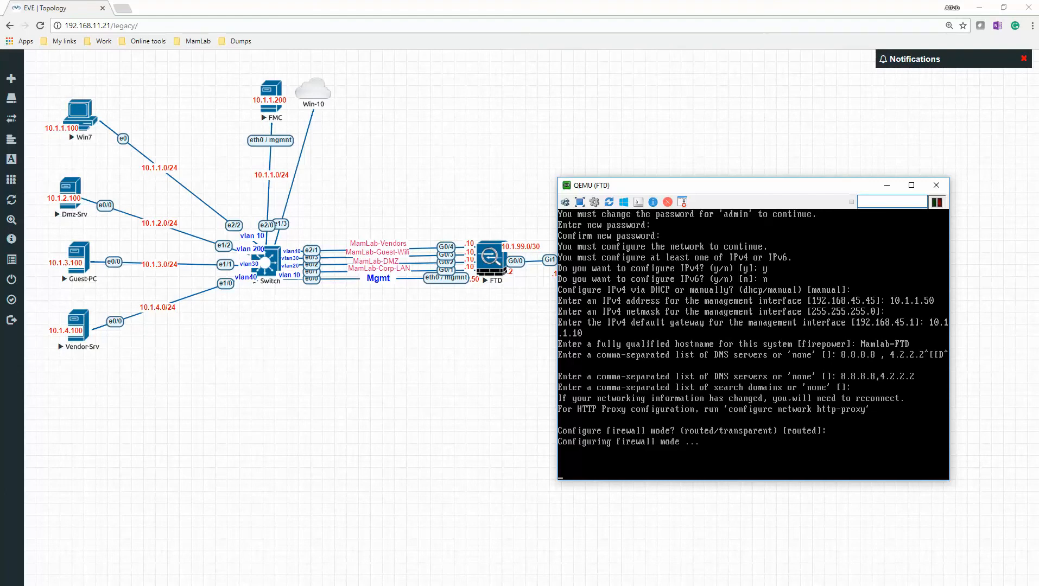
- List the FTD's system and current interface IP addresses with show ip
left_click_drag(745, 193, 793, 238)
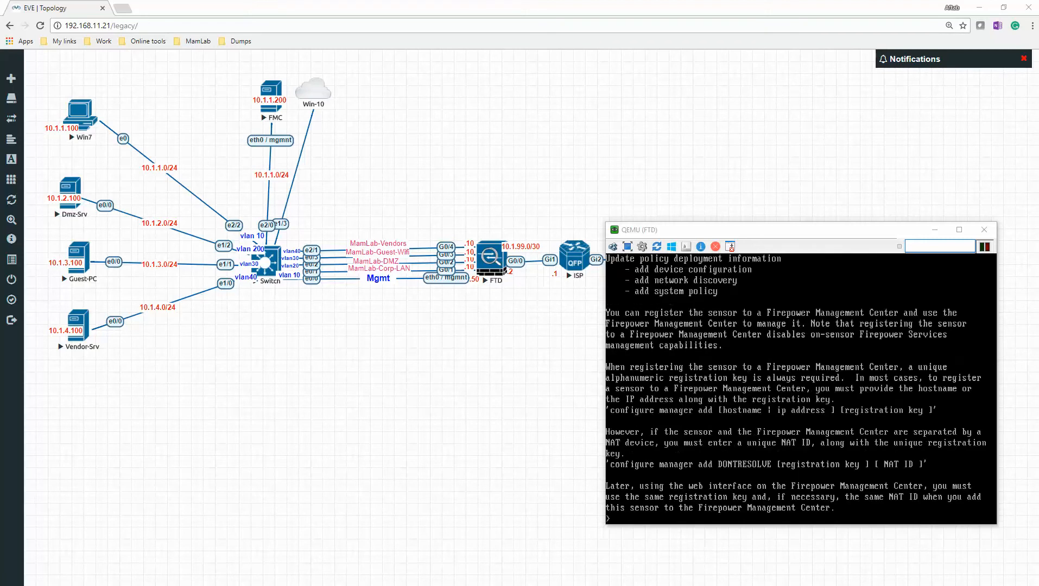
left_click(716, 496)
type("show ip")
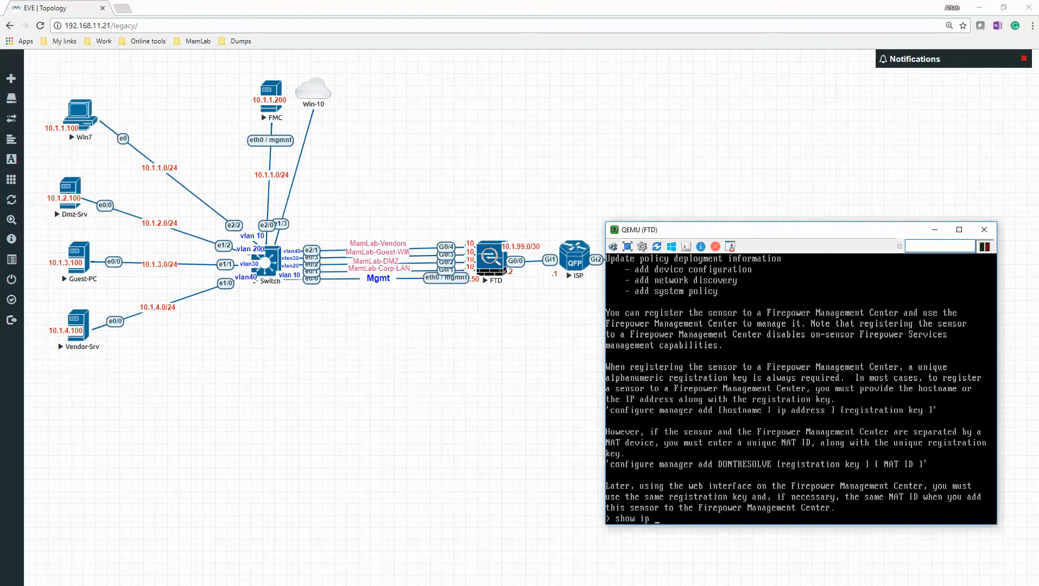
key("Return")
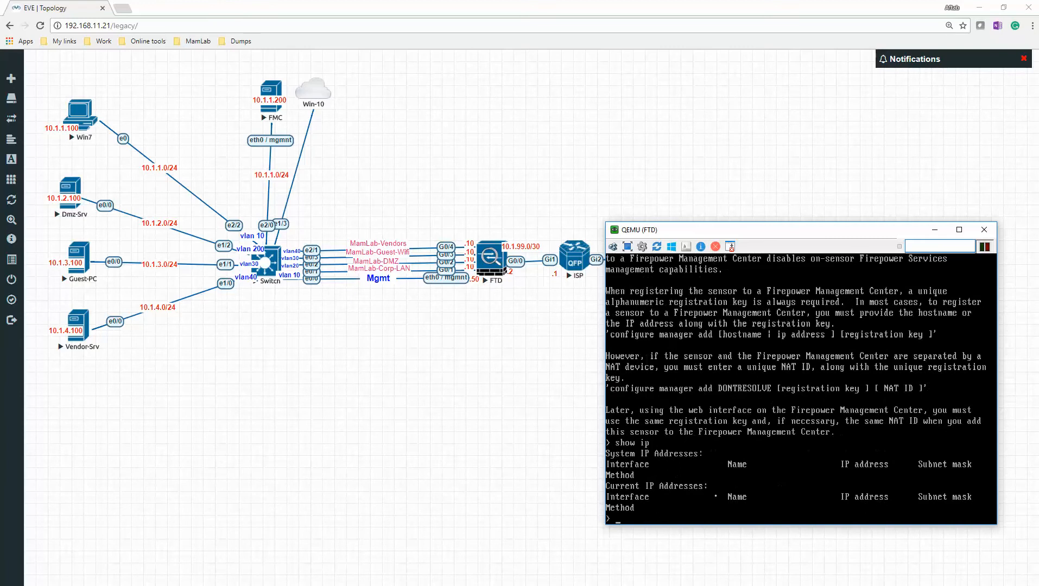
type("configure t")
key("Tab")
key("Return")
key("Up")
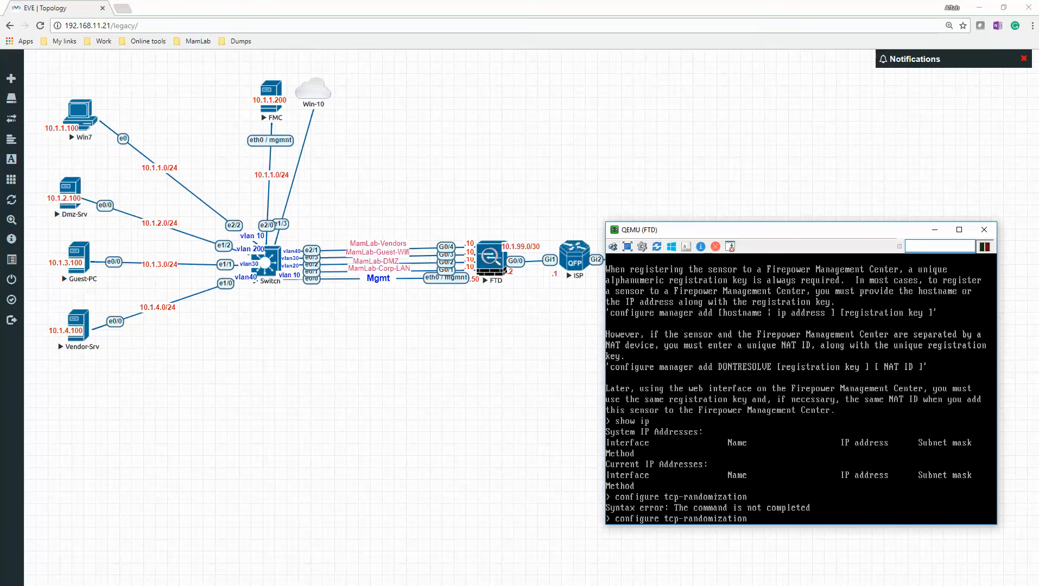
key("BackSpace")
key("BackSpace")
key("BackSpace")
key("BackSpace")
key("BackSpace")
key("BackSpace")
key("BackSpace")
key("BackSpace")
key("BackSpace")
key("BackSpace")
key("BackSpace")
key("BackSpace")
key("BackSpace")
key("BackSpace")
key("BackSpace")
key("BackSpace")
key("BackSpace")
key("BackSpace")
key("BackSpace")
key("BackSpace")
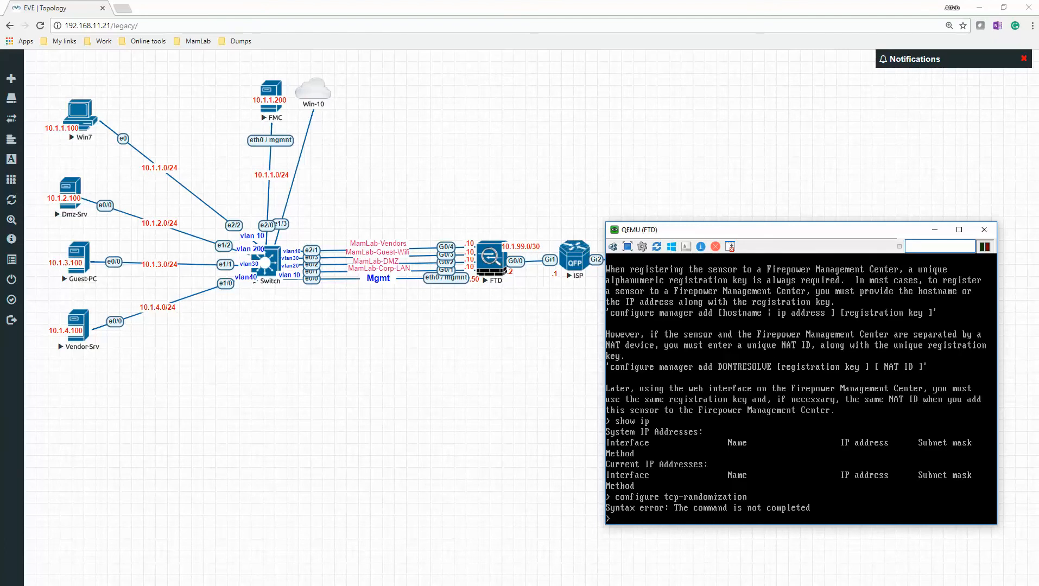
- Run configure manager add to register the FTD to the manager at 10.1.1.200, supplying the registration key
type("configrue")
key("BackSpace")
key("BackSpace")
key("BackSpace")
type("ure manager add 10.1.1.200")
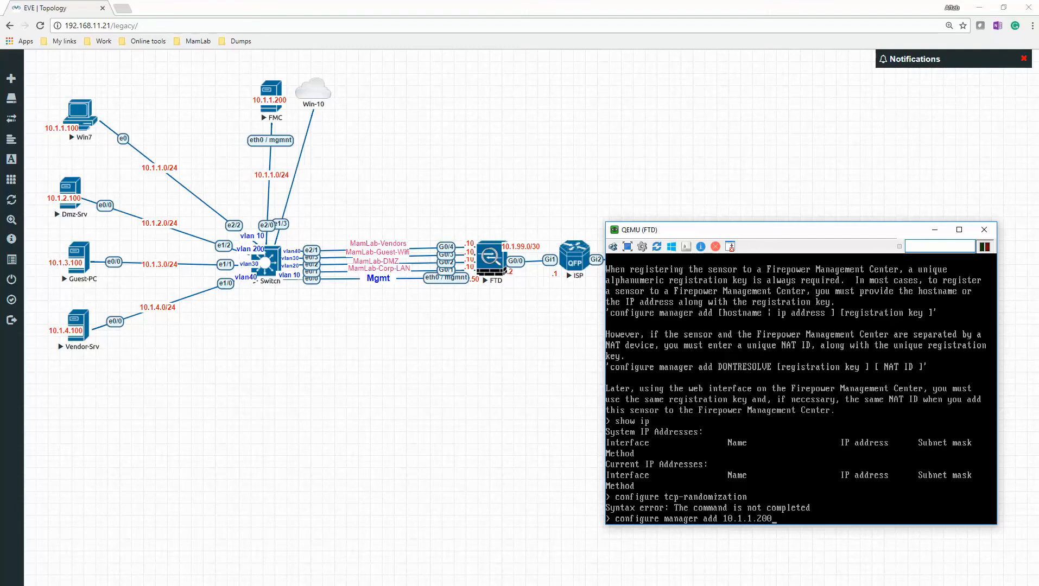
type(" Cisco123")
key("Return")
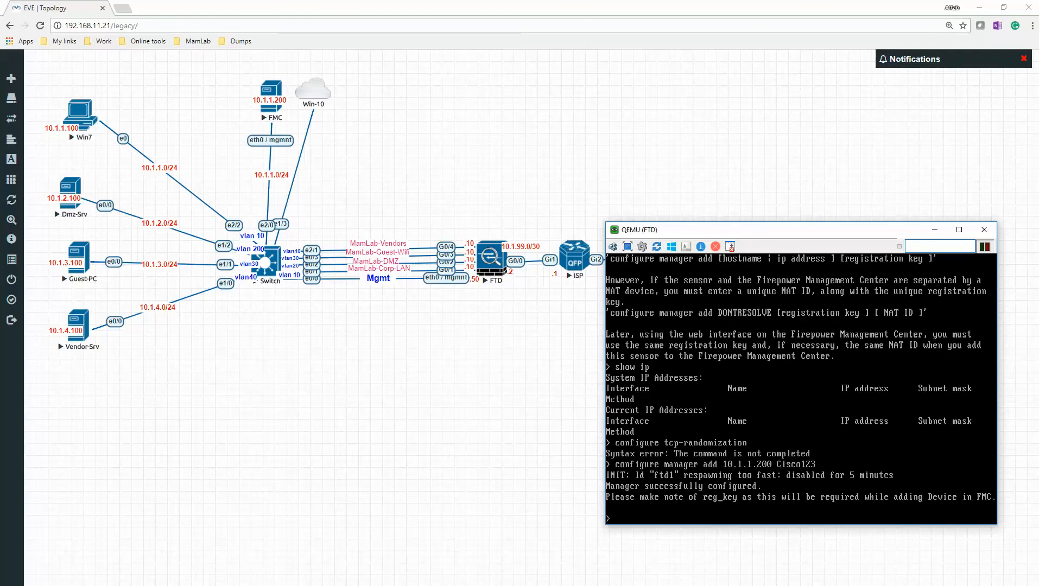
- Check the manager registration status on the FTD with show managers
type("showmana")
key("BackSpace")
key("BackSpace")
key("BackSpace")
key("BackSpace")
type("managers")
key("Return")
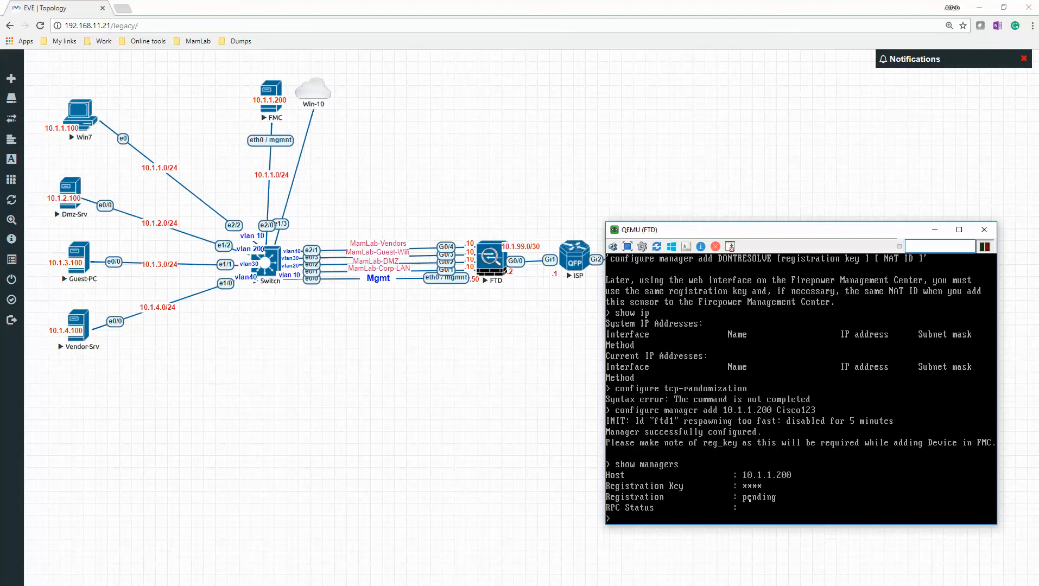
- Switch to the Win-10 VMware Remote Console and open Device Management in Firepower Management Center
key("alt+Tab")
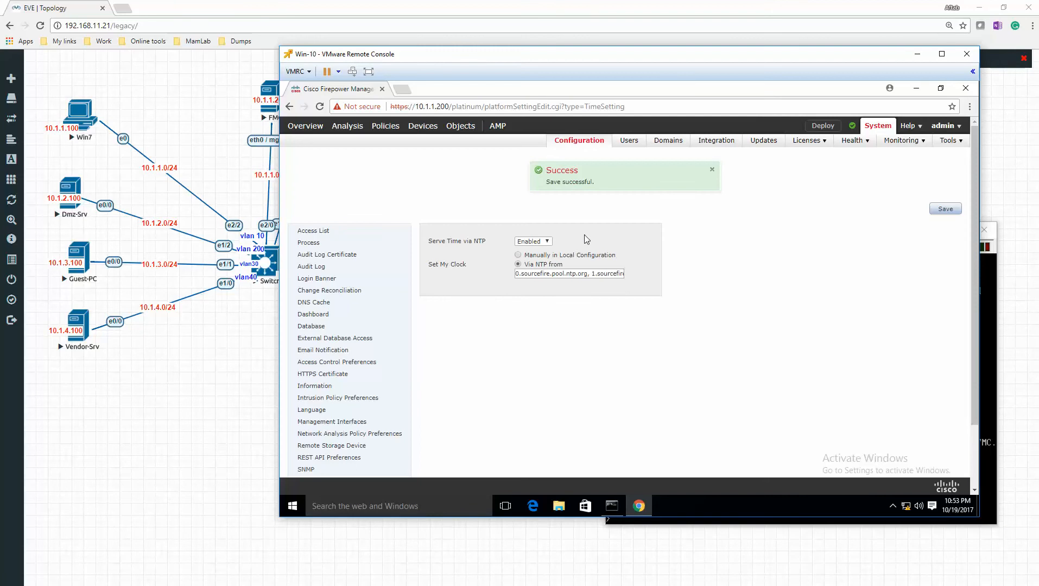
mouse_move(837, 145)
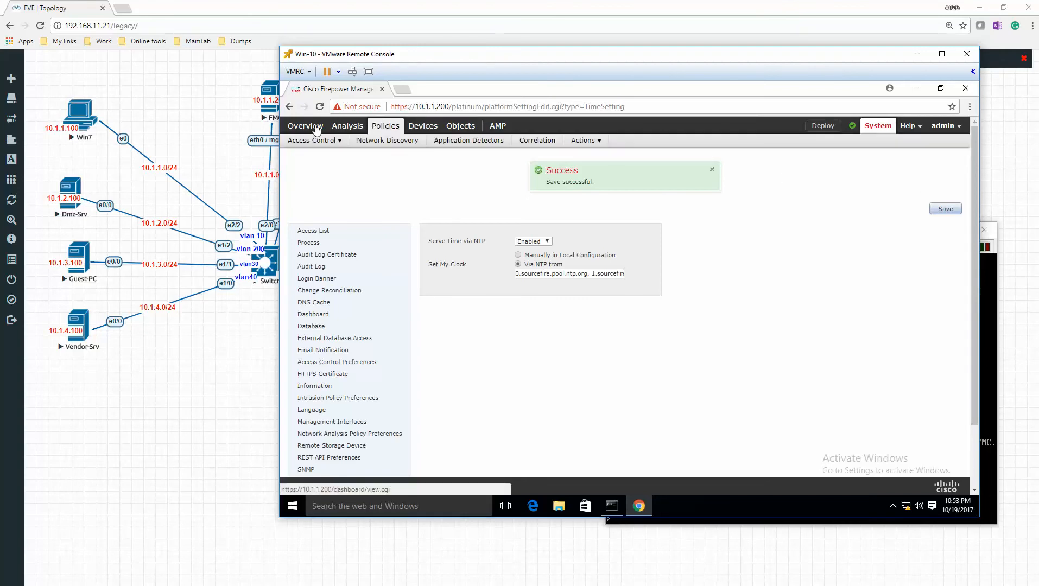
mouse_move(425, 128)
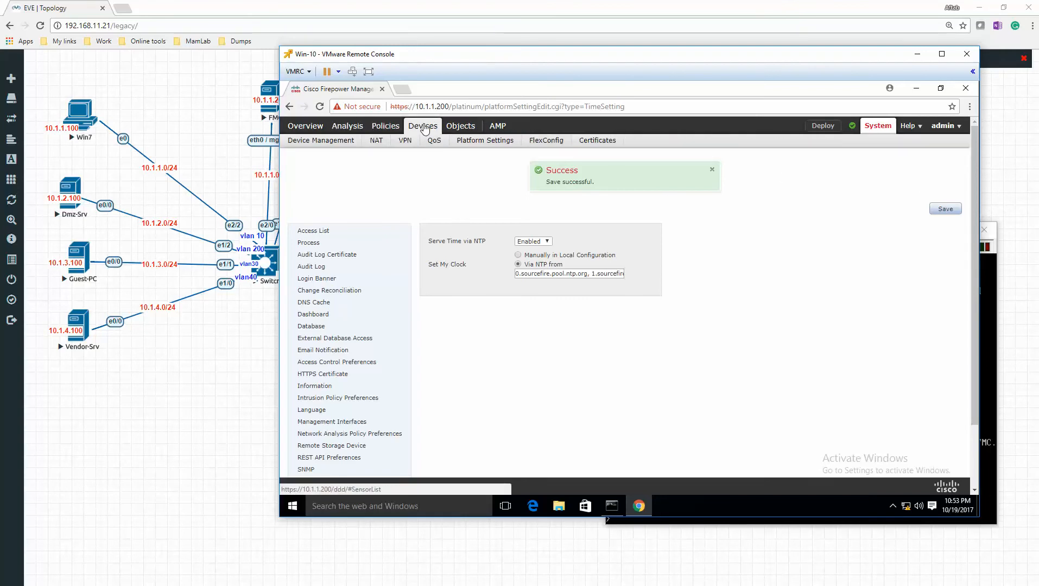
left_click(338, 144)
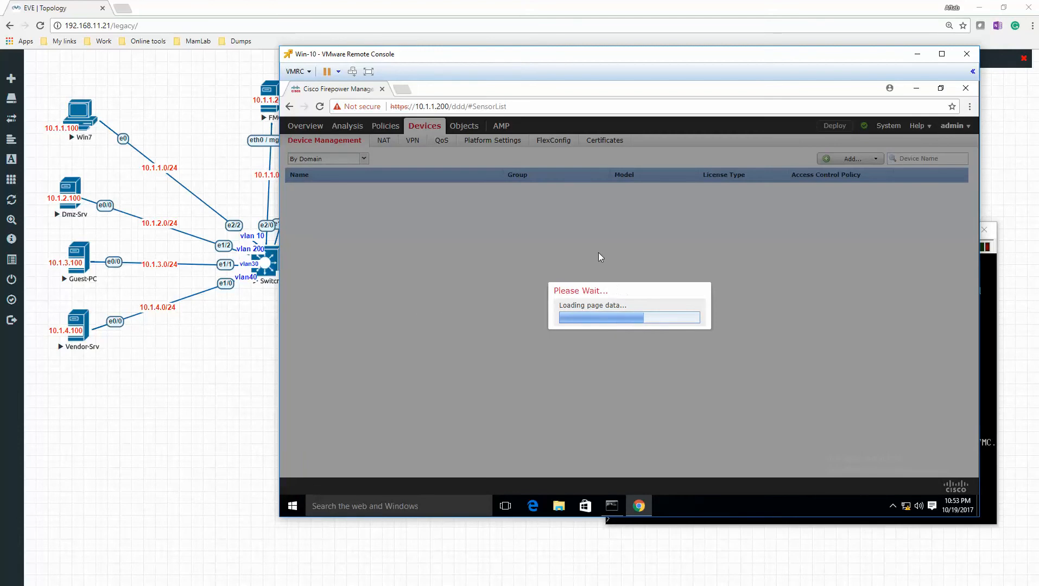
left_click_drag(565, 60, 491, 81)
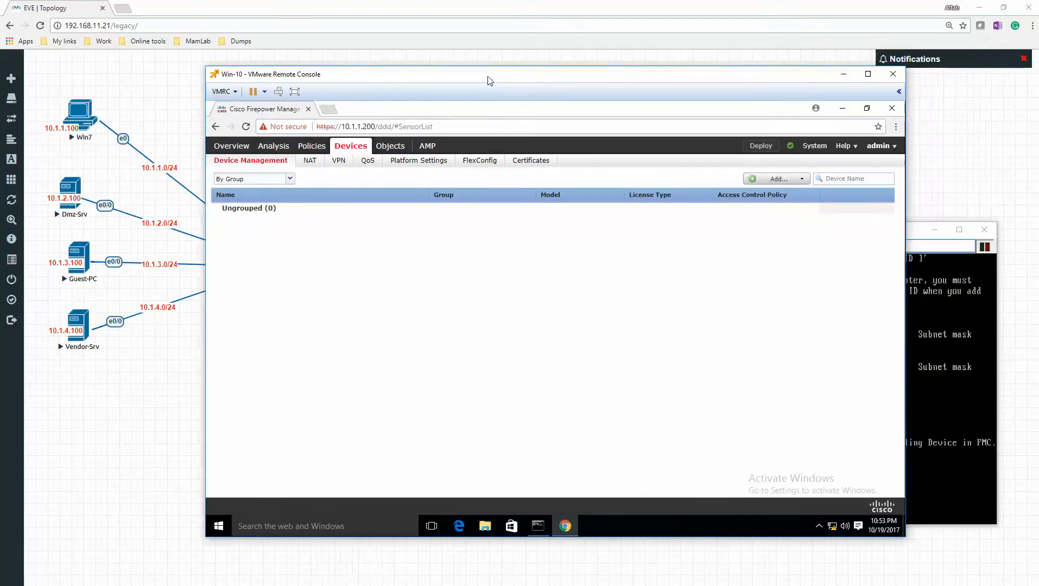
- Start adding a device and set its host to 10.1.1.50
left_click(790, 182)
left_click(763, 196)
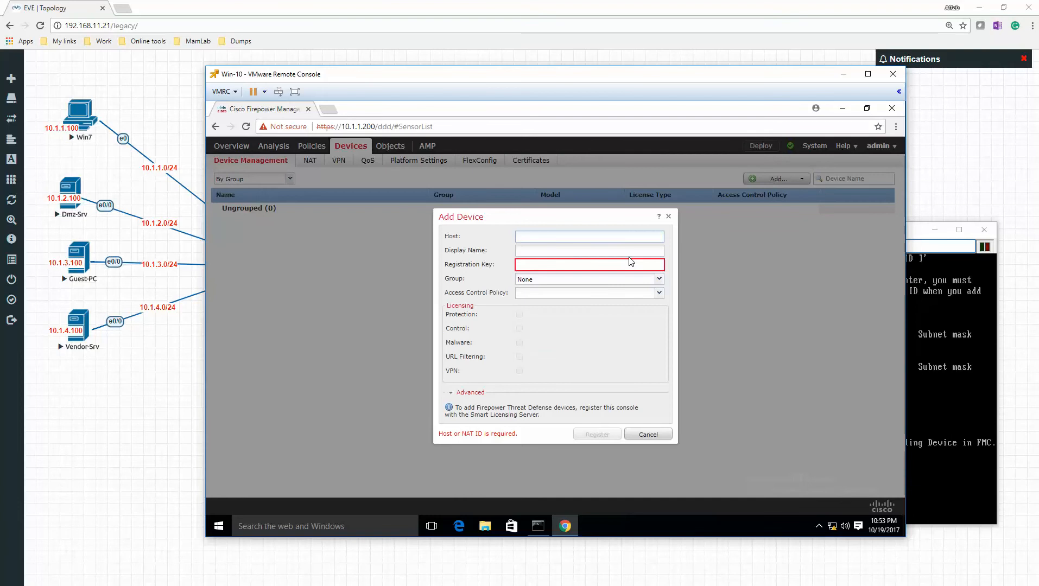
type("10.1.1.")
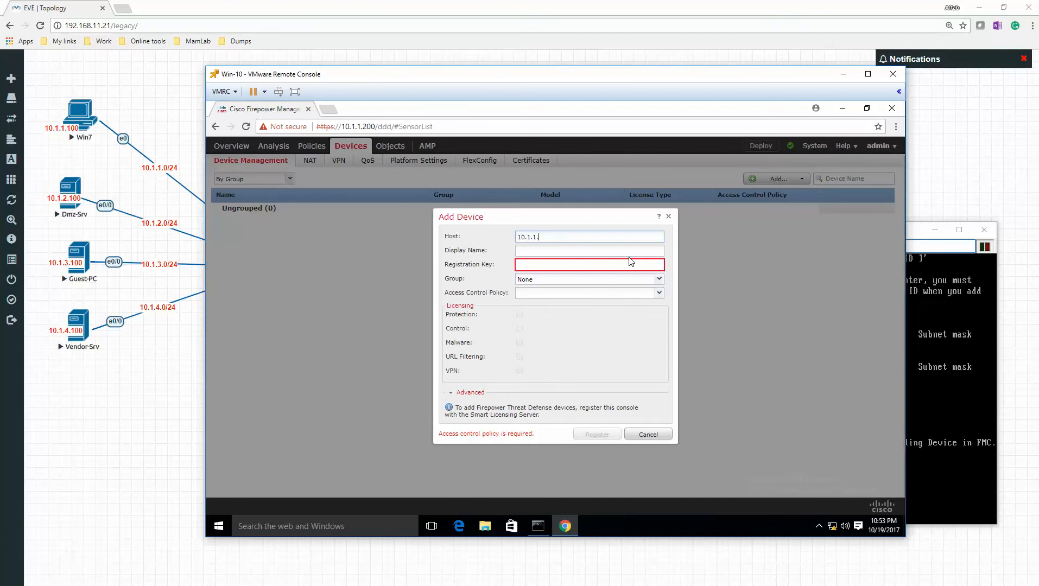
type("50")
key("Tab")
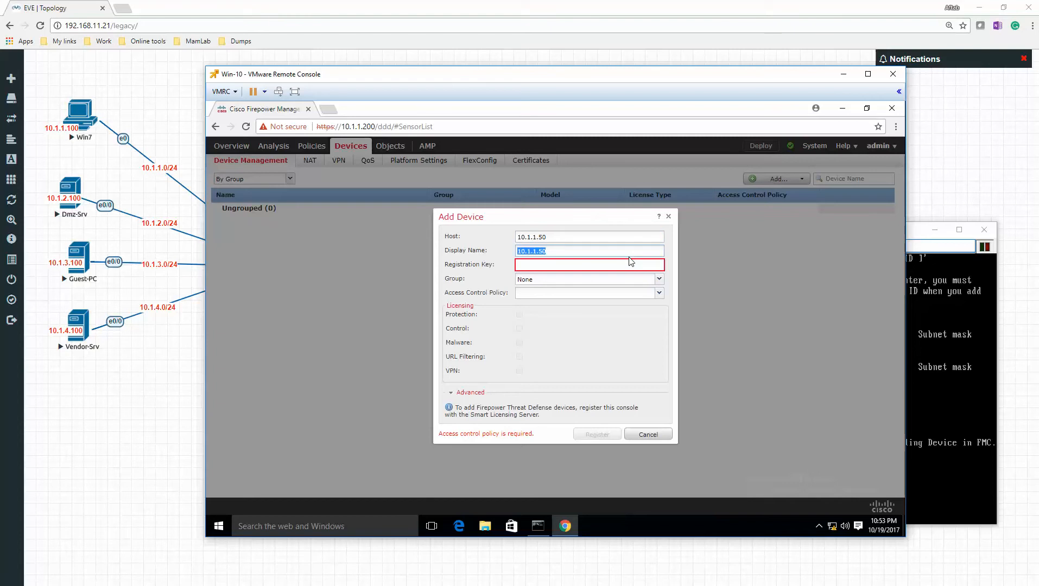
- Set the device's display name to MamLab-FTD and enter the registration key
type("MamLab-FTD")
key("Tab")
type("Cisco123")
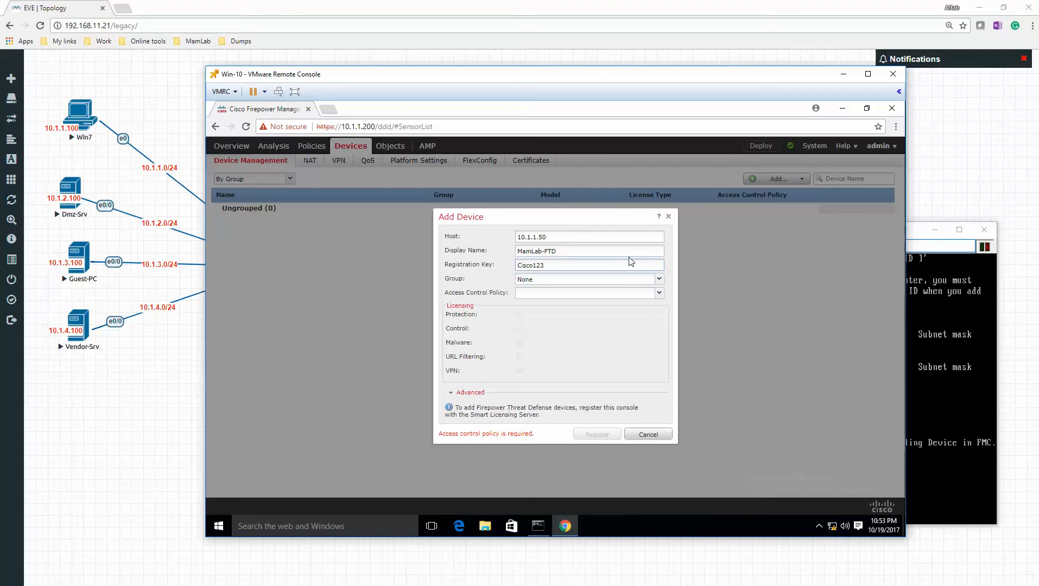
- Start creating a new access control policy for the device and name it Base Policy
left_click(659, 295)
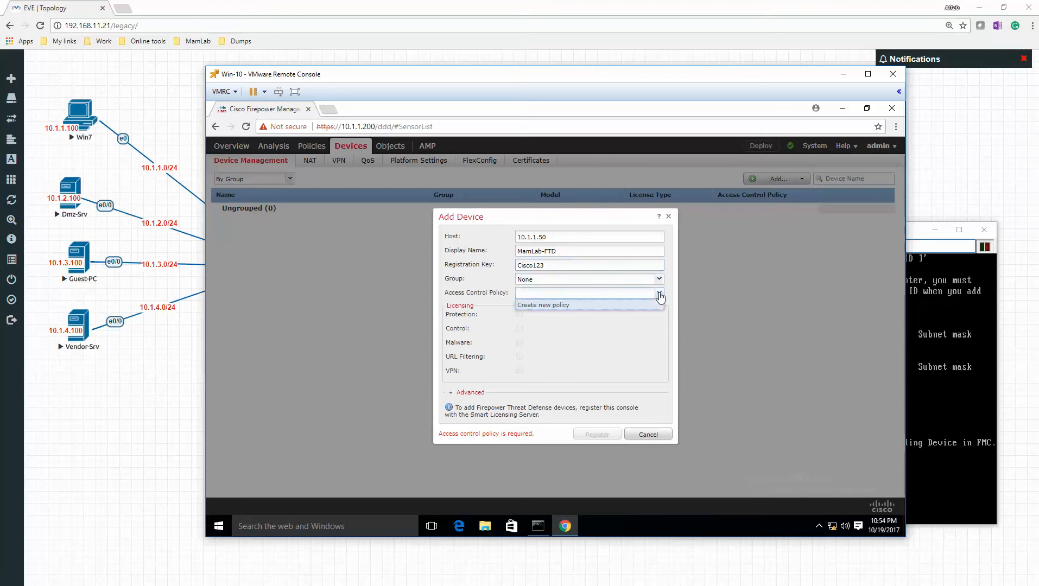
left_click(567, 306)
type("Base Policy")
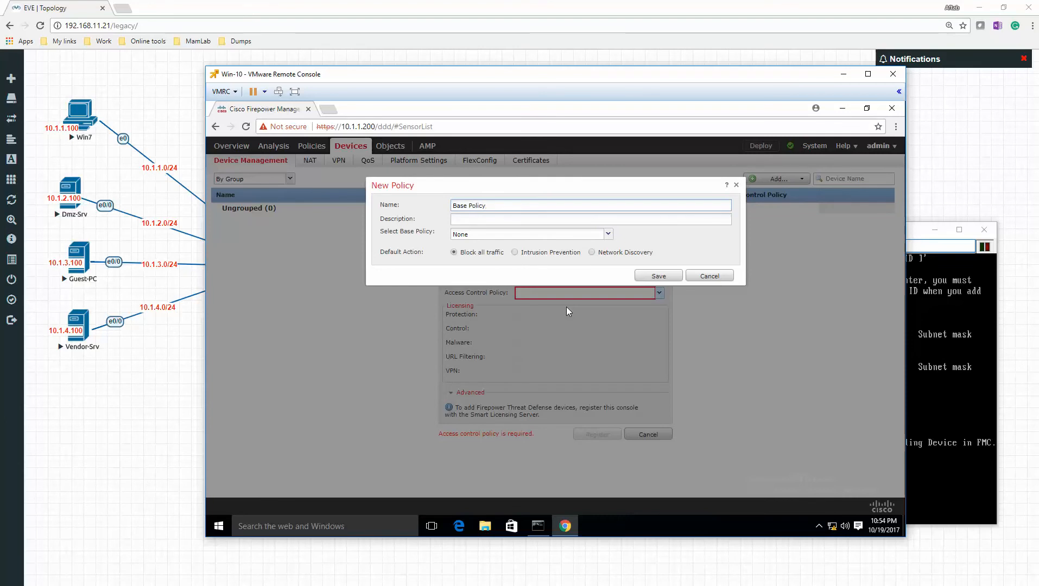
- Describe the policy as "This is the base policy for all the devices" and save it with base policy None and Block all traffic
key("Tab")
type("This is the base ")
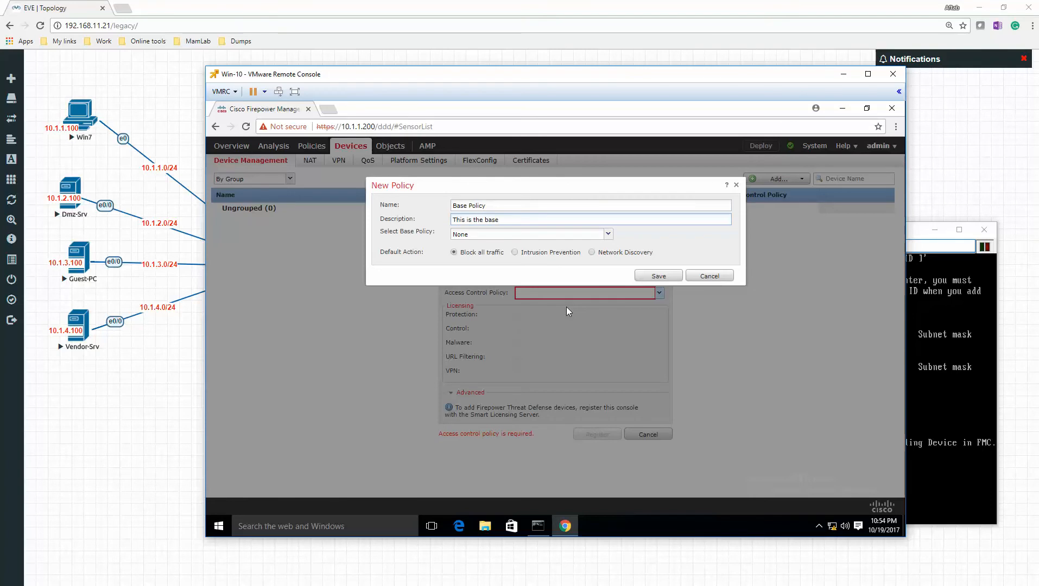
type("policy for ")
type("all the device")
type("s")
key("Tab")
key("alt+Down")
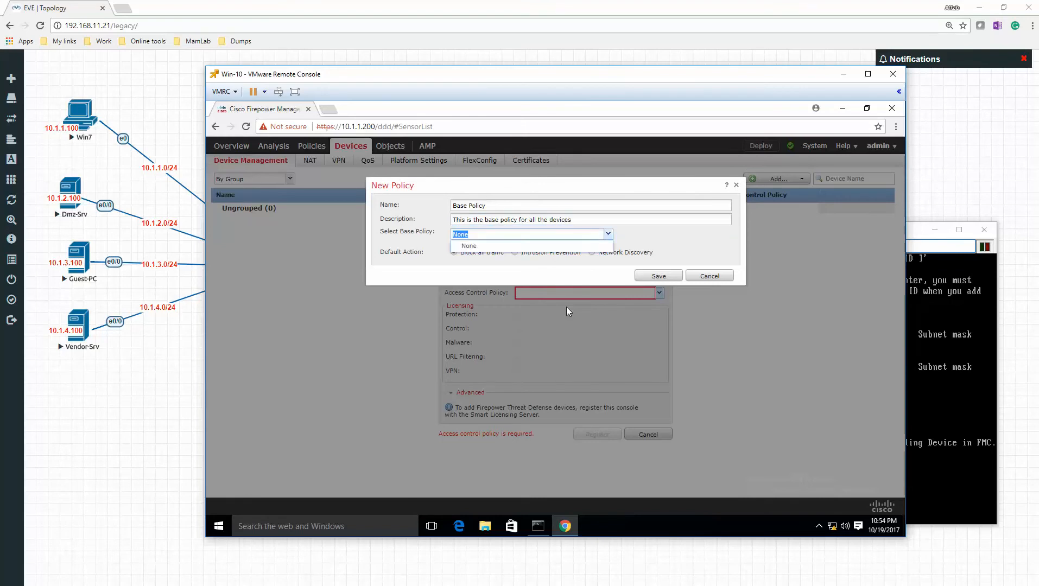
left_click(482, 276)
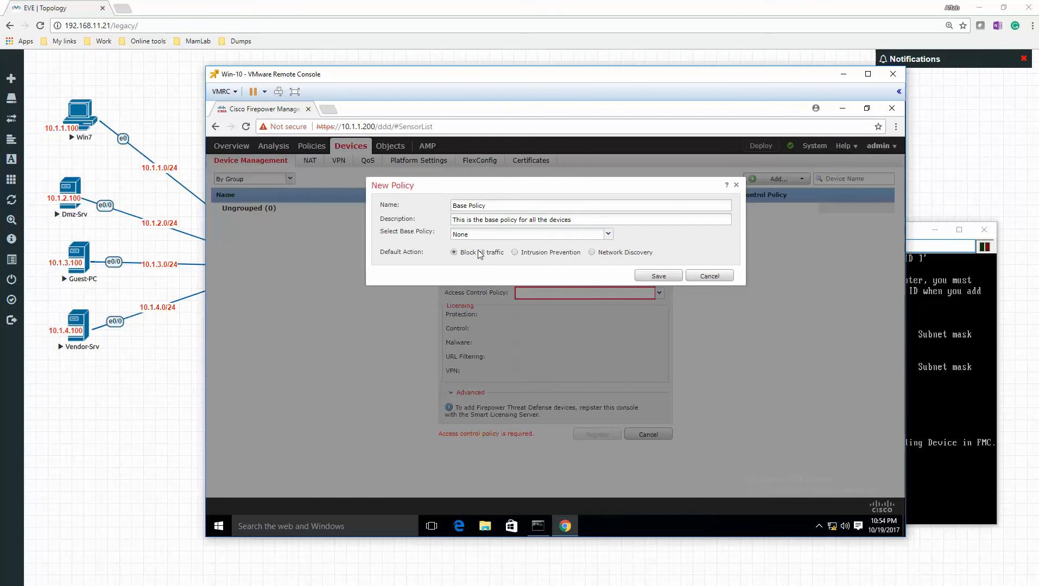
left_click(657, 277)
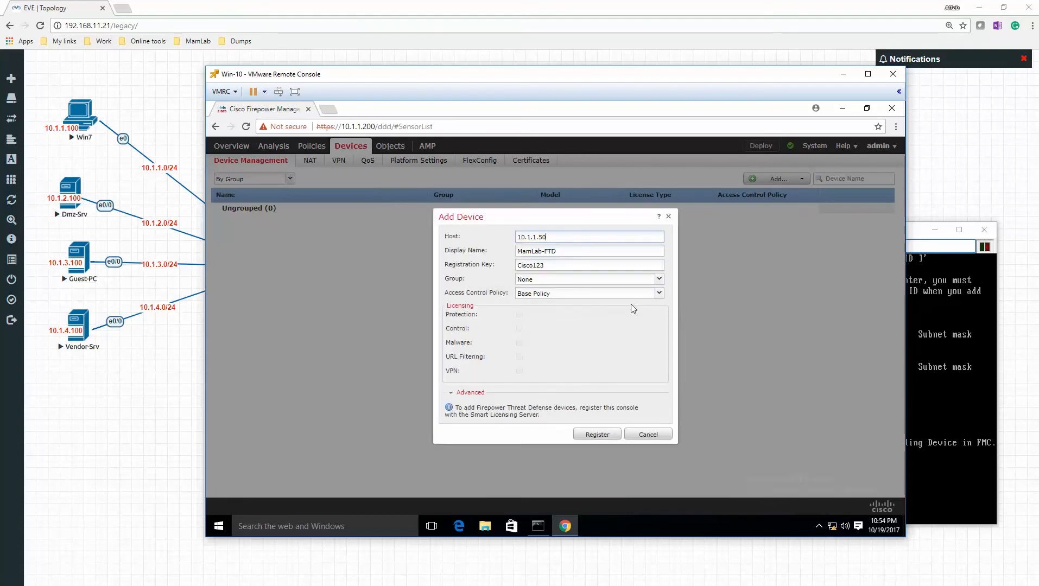
- Try to register the device, and check the manager status on the FTD with show managers
left_click(593, 437)
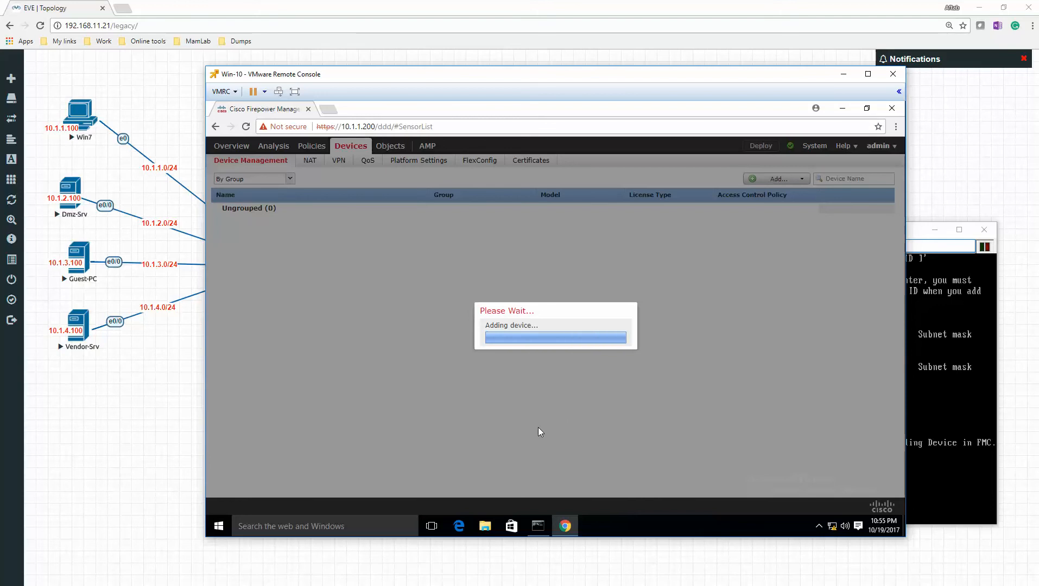
left_click(930, 430)
type("1")
key("Up")
key("Return")
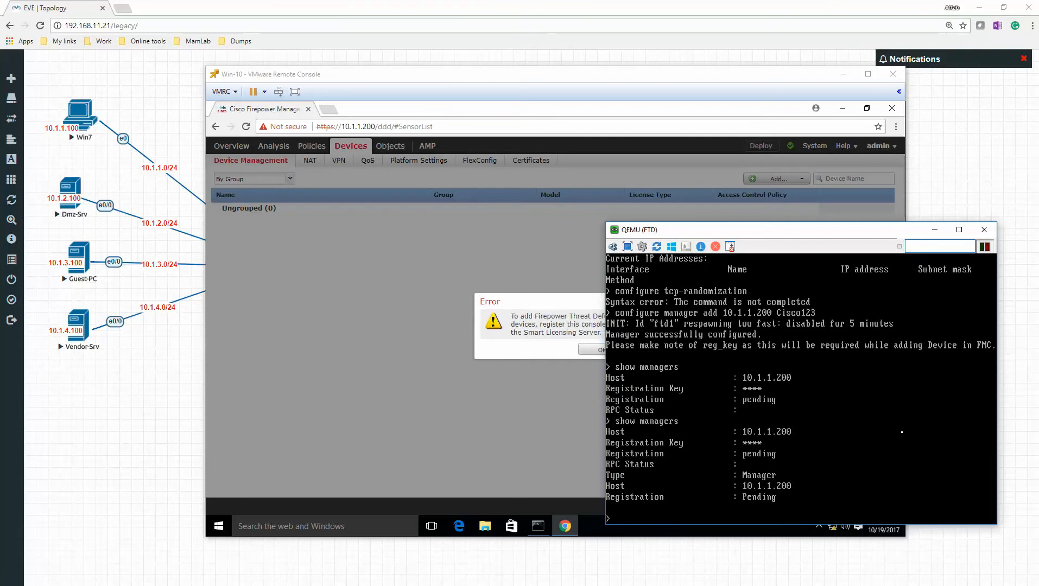
- Return to the Win-10 console, dismiss the licensing error and cancel adding the device
left_click(524, 343)
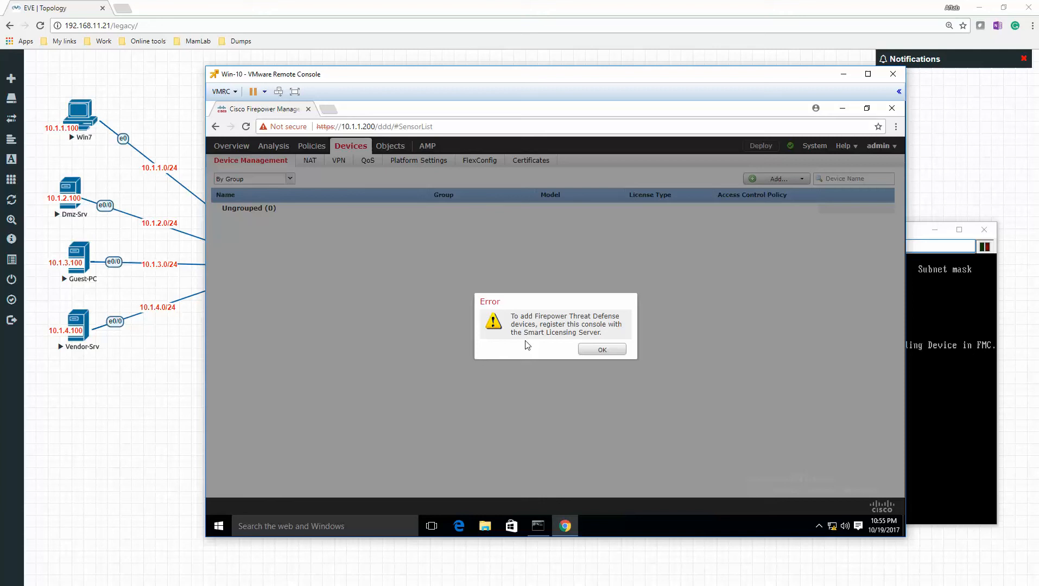
left_click(603, 350)
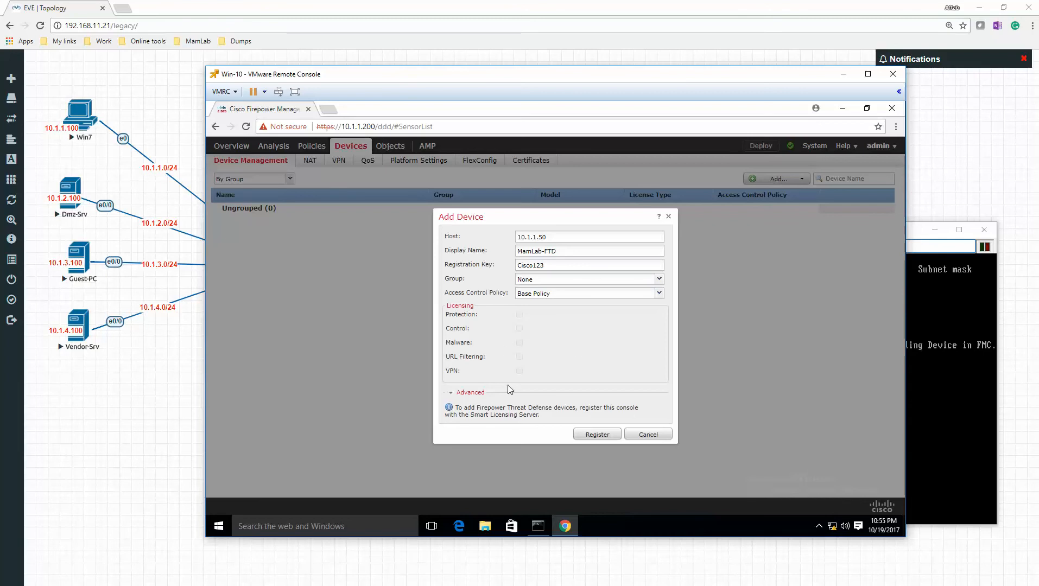
left_click(471, 573)
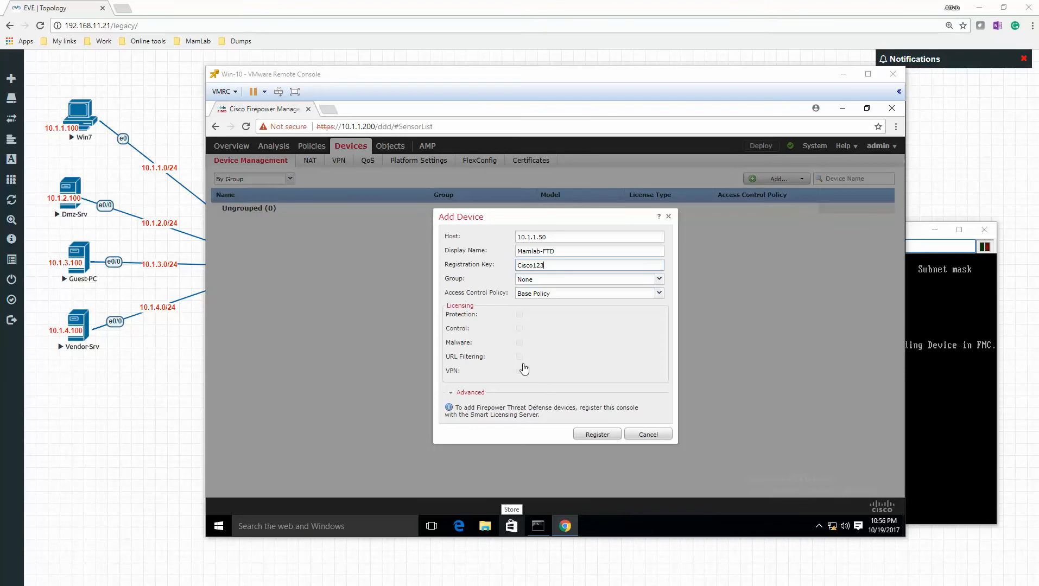
left_click(650, 437)
left_click(650, 436)
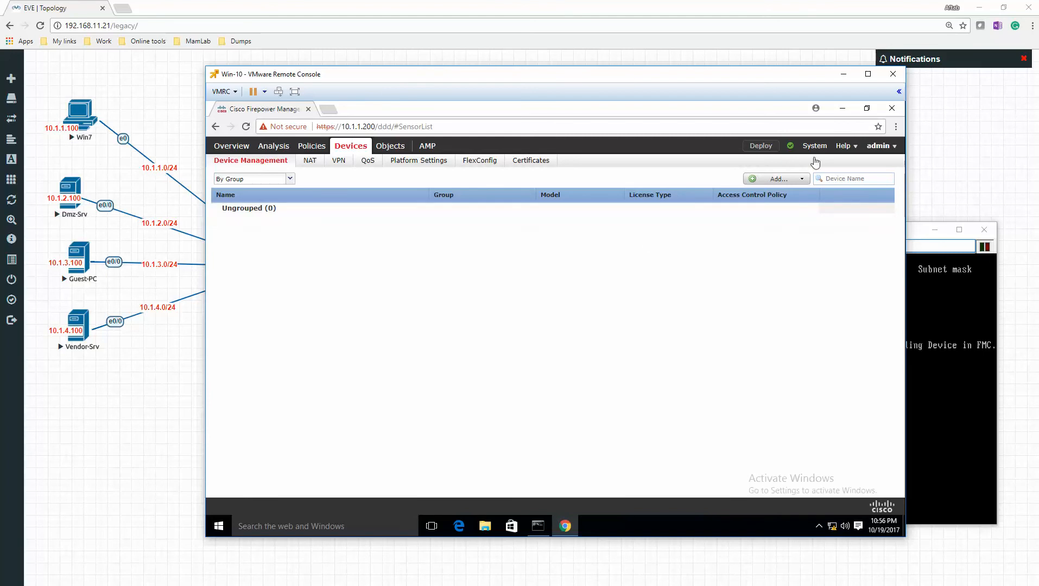
- Open the Smart Licenses page and enable Evaluation Mode
mouse_move(814, 152)
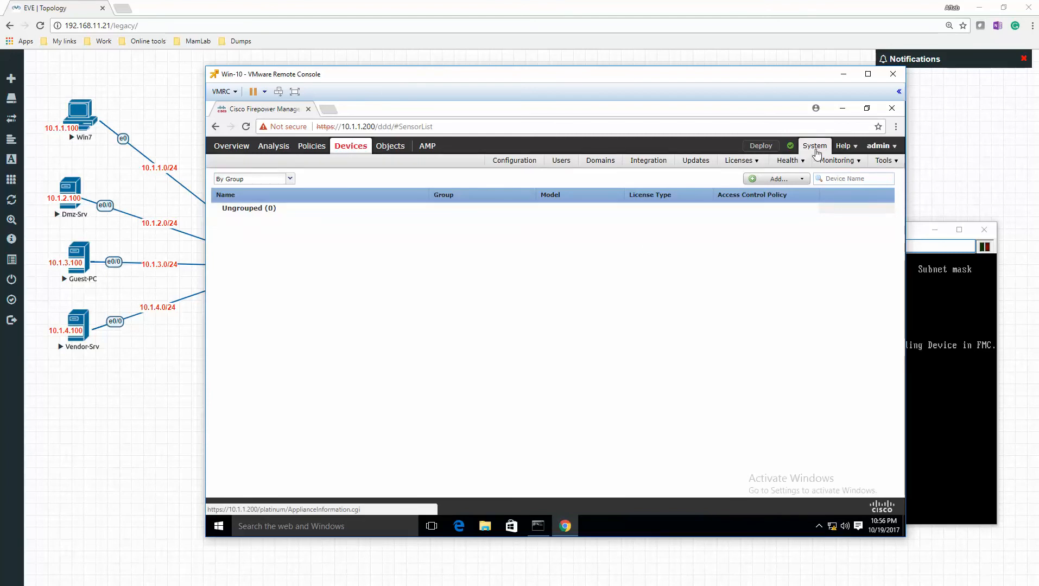
mouse_move(738, 158)
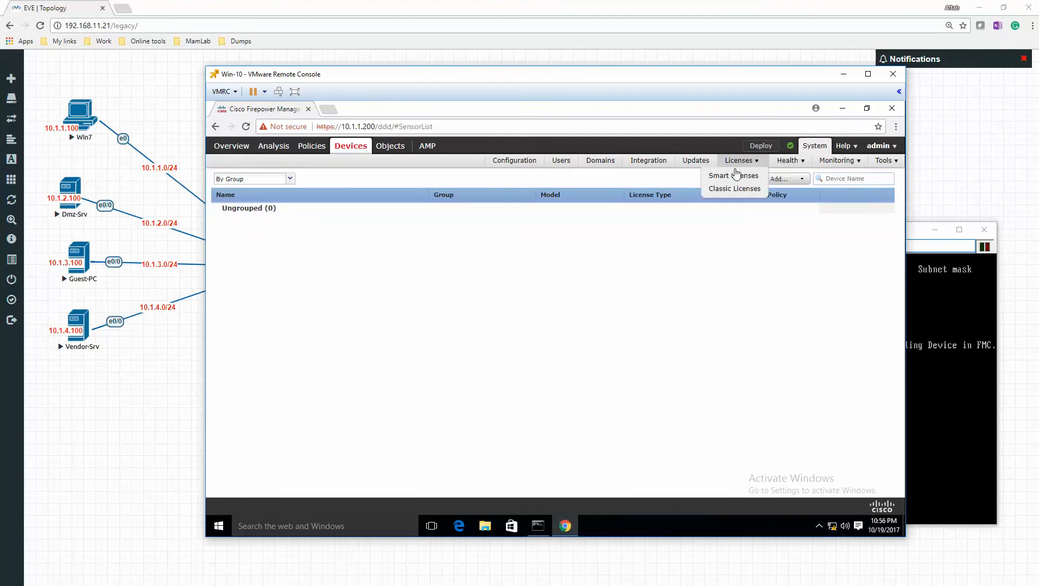
left_click(736, 175)
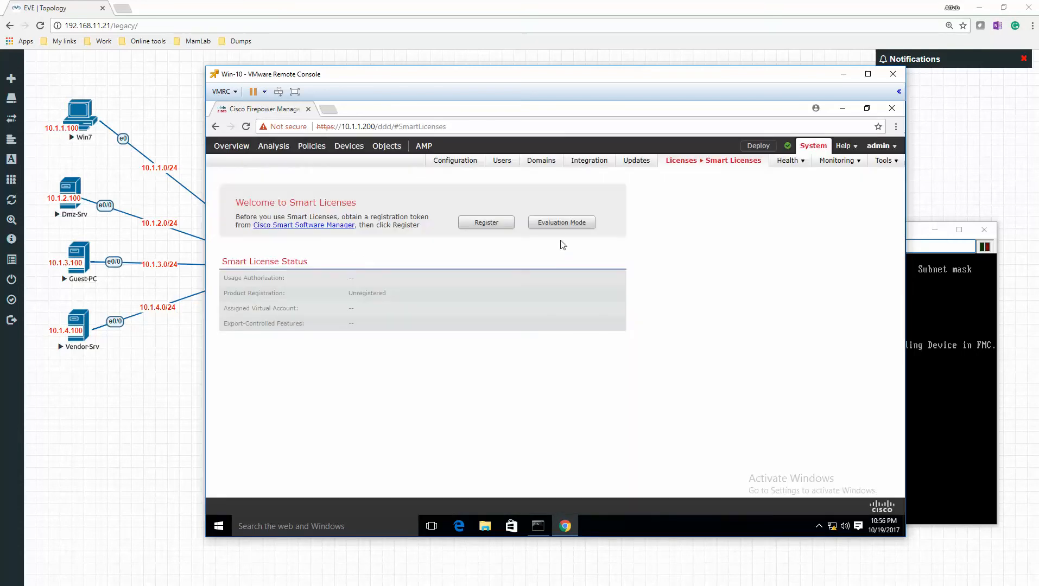
left_click(560, 223)
left_click(551, 374)
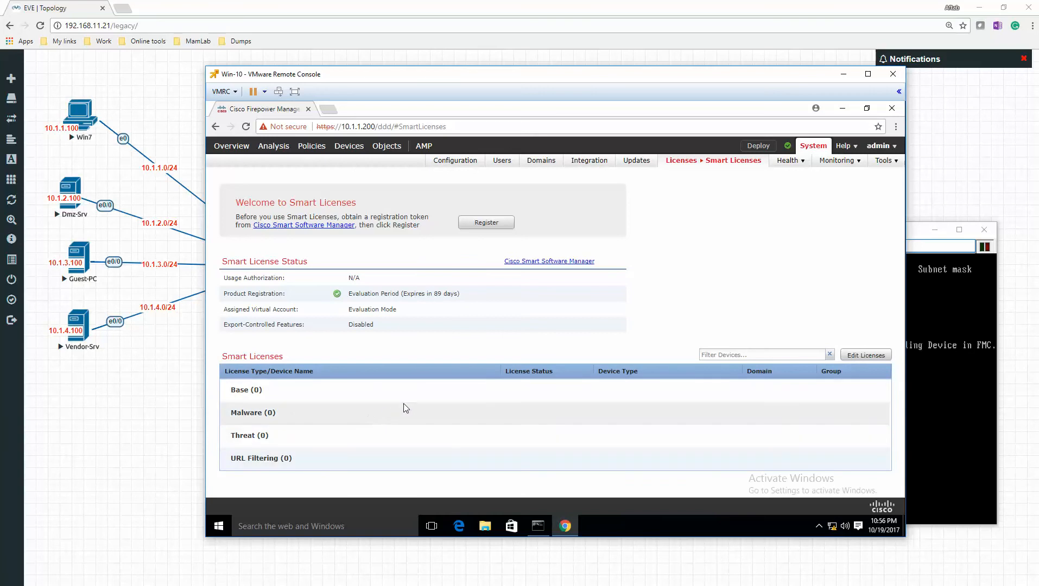
- Return to Device Management and start adding a new device
mouse_move(349, 146)
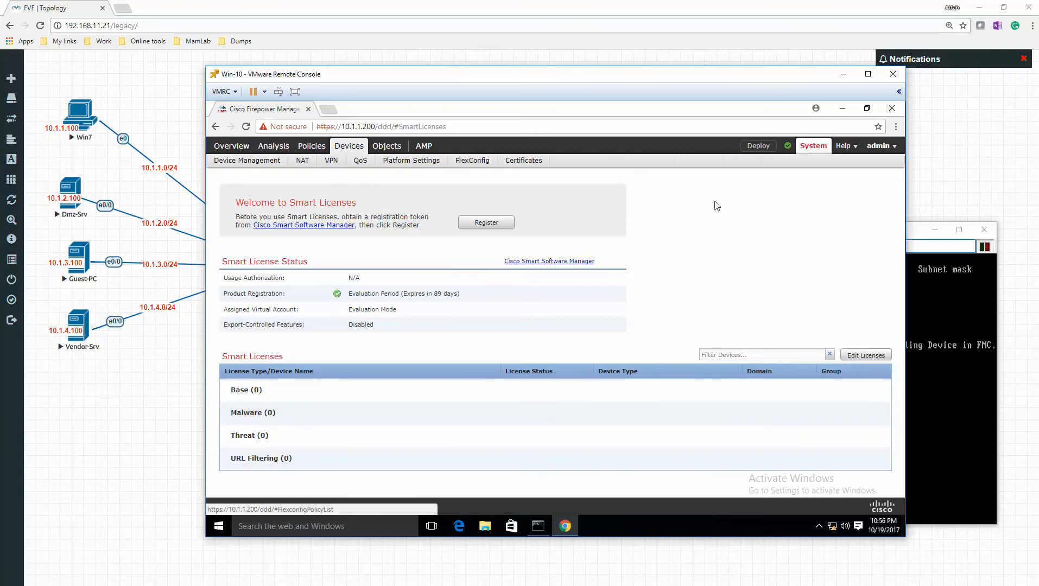
left_click(276, 146)
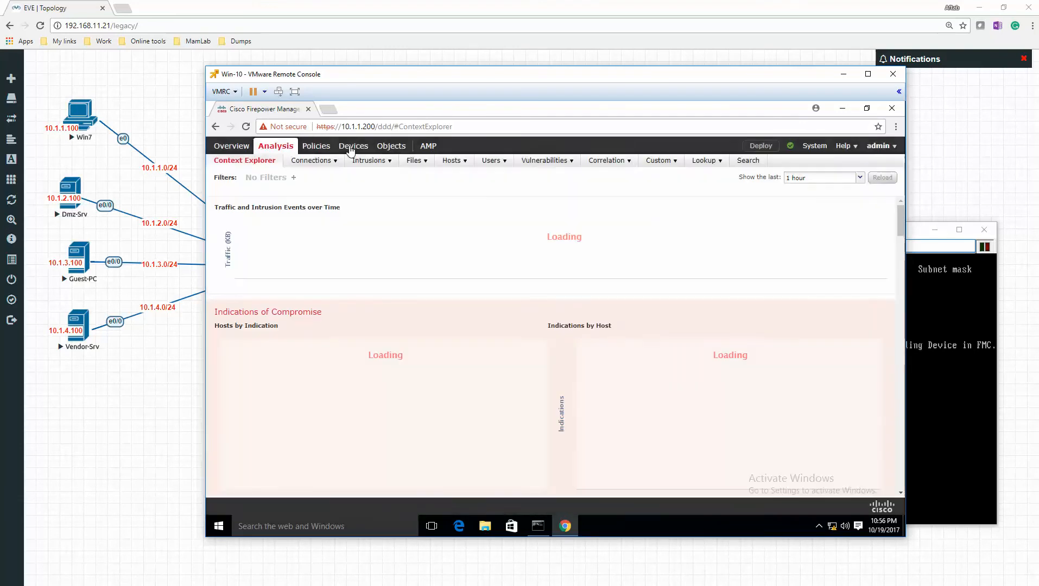
left_click(249, 162)
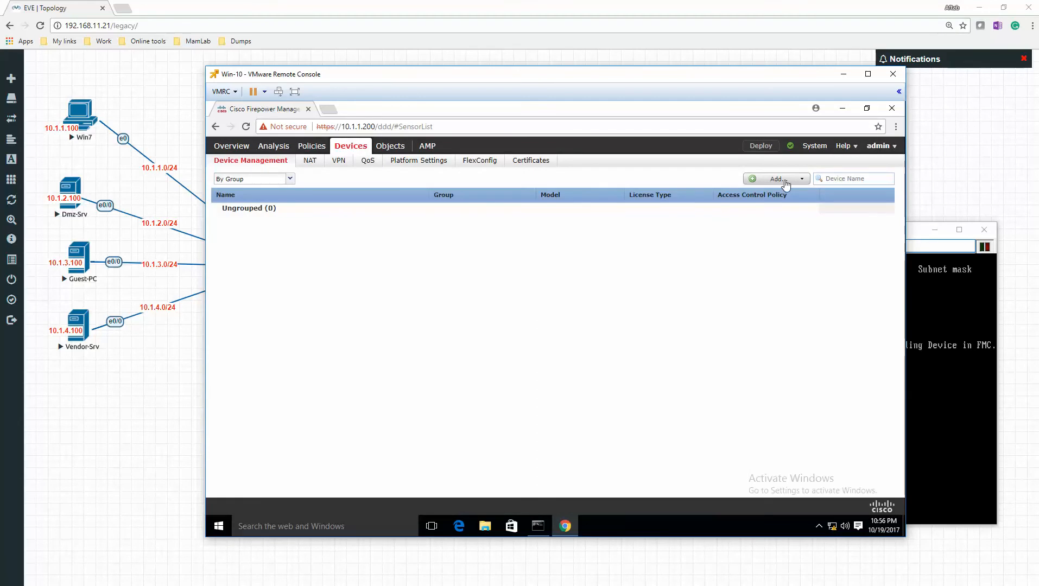
left_click(785, 185)
left_click(783, 194)
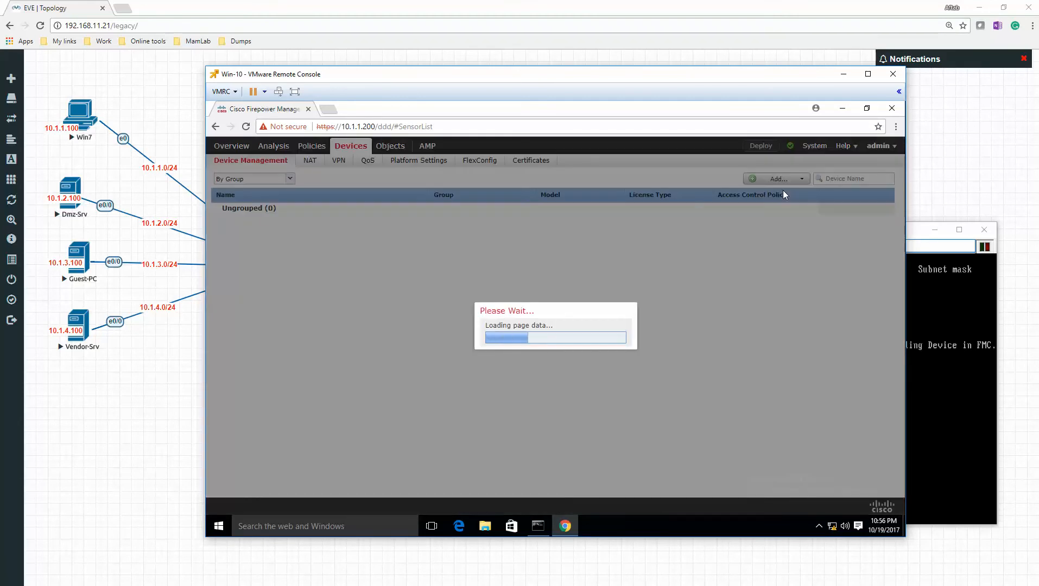
- Set the new device's host to 10.1.1.50 and its display name to Mamlab-FTD
type("10.1.1.50")
key("Tab")
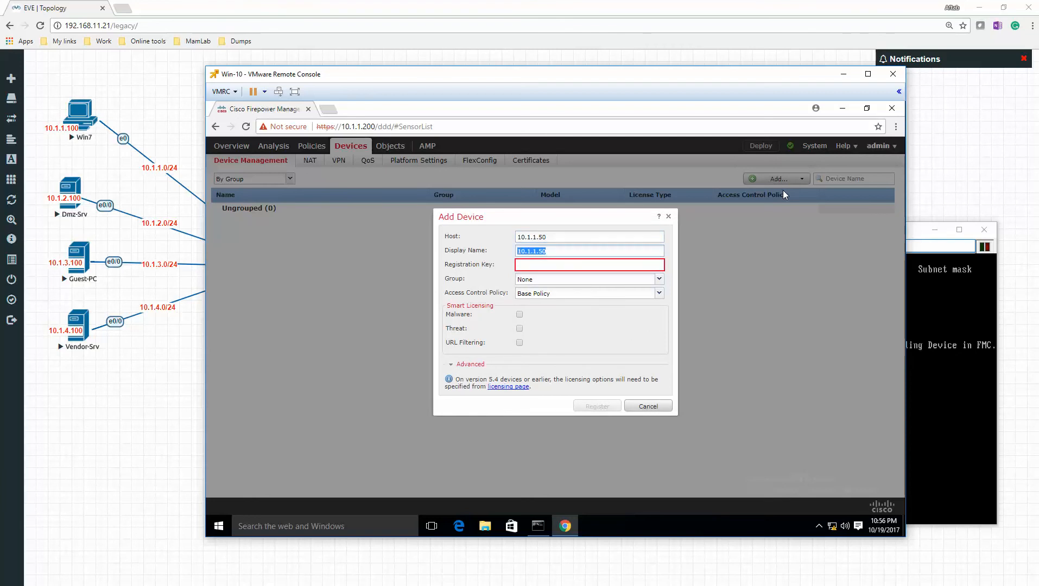
type("Mamlab-FTD")
- Enter the registration key, enable the Malware, Threat and URL Filtering licenses, and register the device
key("Tab")
type("Cisco123")
key("Tab")
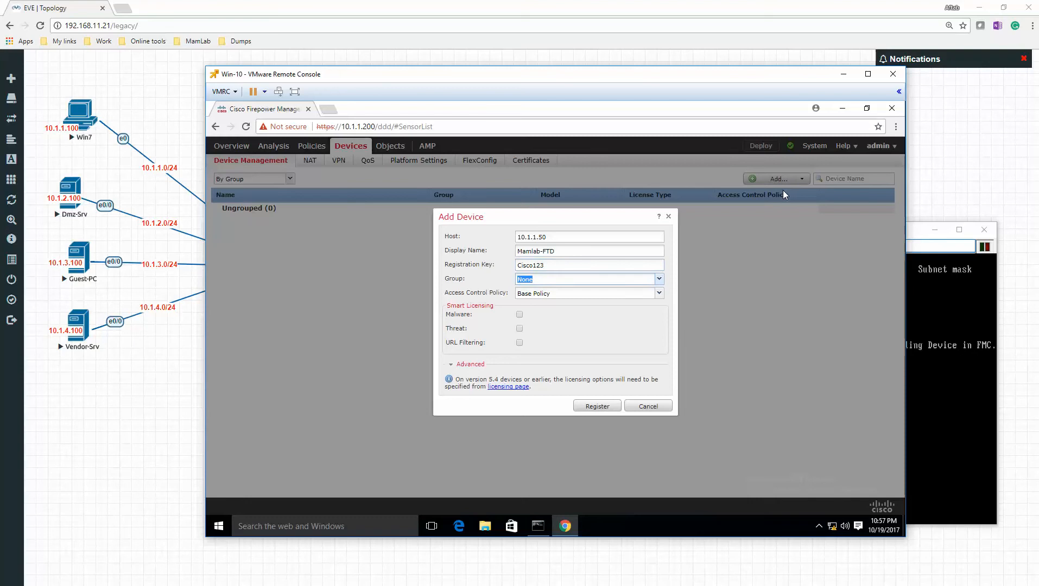
left_click(520, 314)
left_click(603, 410)
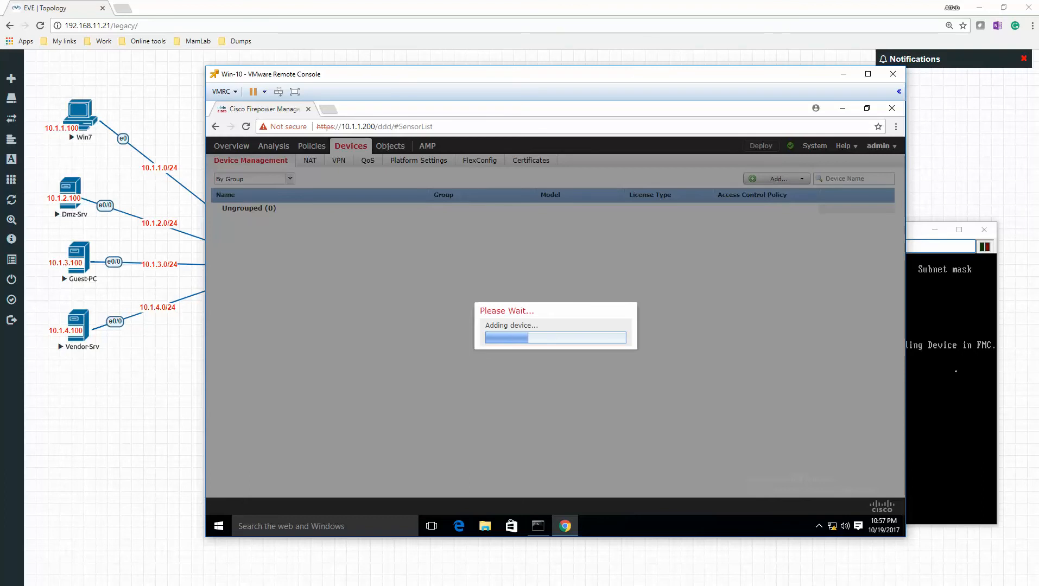
- Move the Win-10 and FTD console windows apart and run show managers on the FTD to check its registration
left_click_drag(513, 73, 397, 56)
left_click(814, 230)
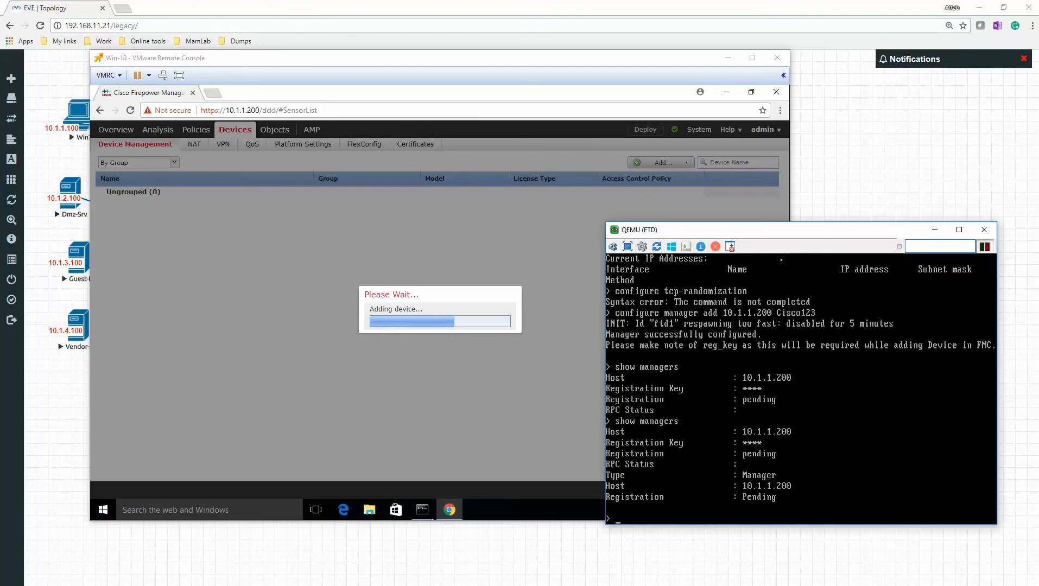
left_click_drag(773, 236, 794, 224)
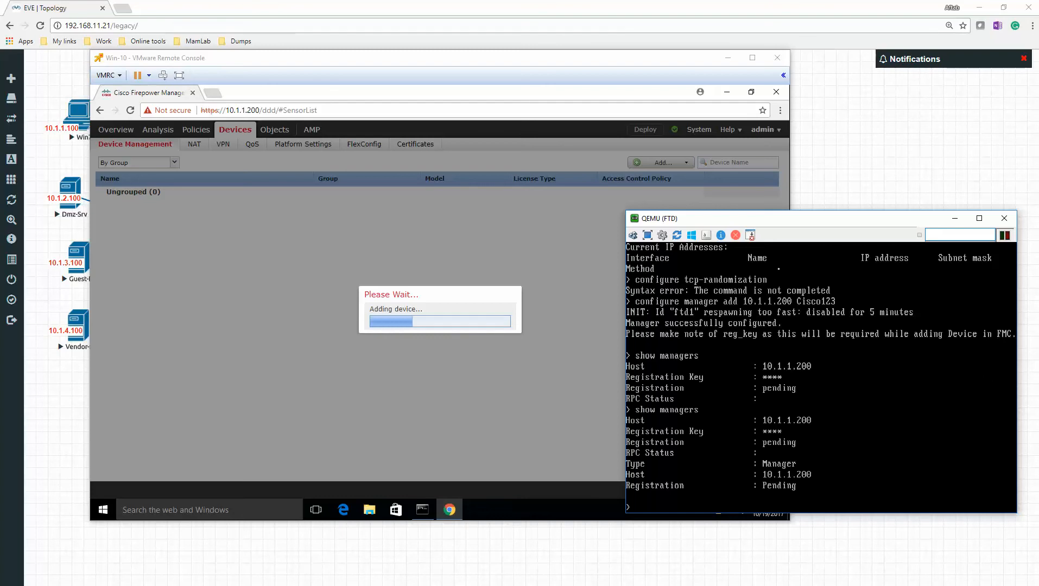
key("Up")
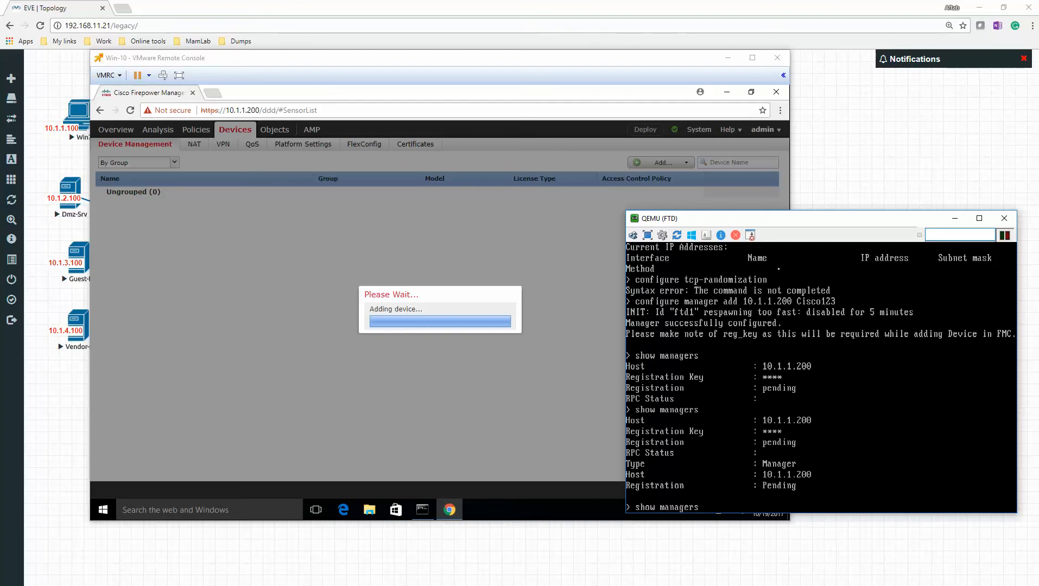
key("Return")
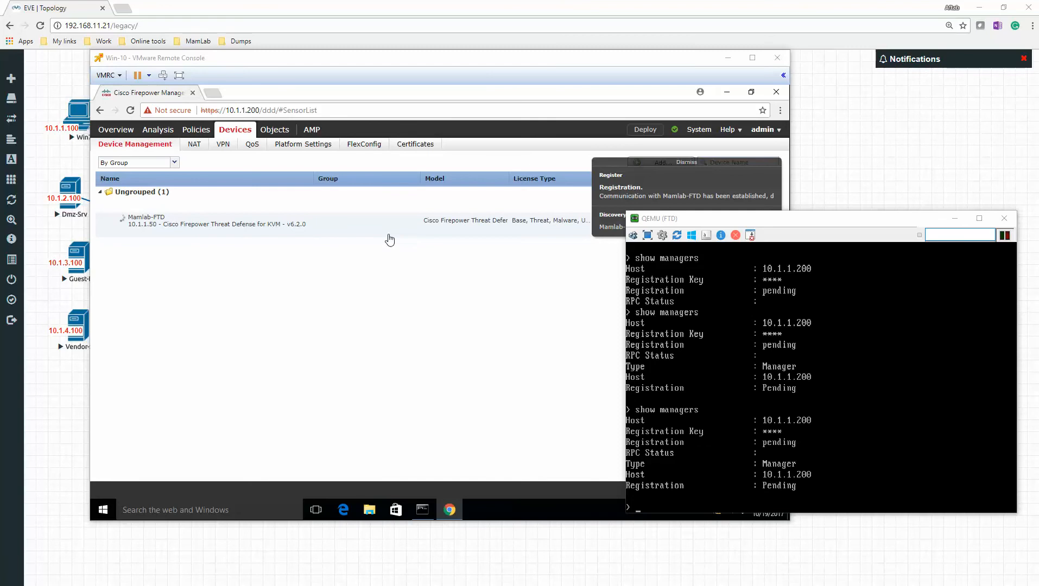
- Run show managers on the FTD again to recheck the registration status
left_click(847, 409)
key("Up")
key("Return")
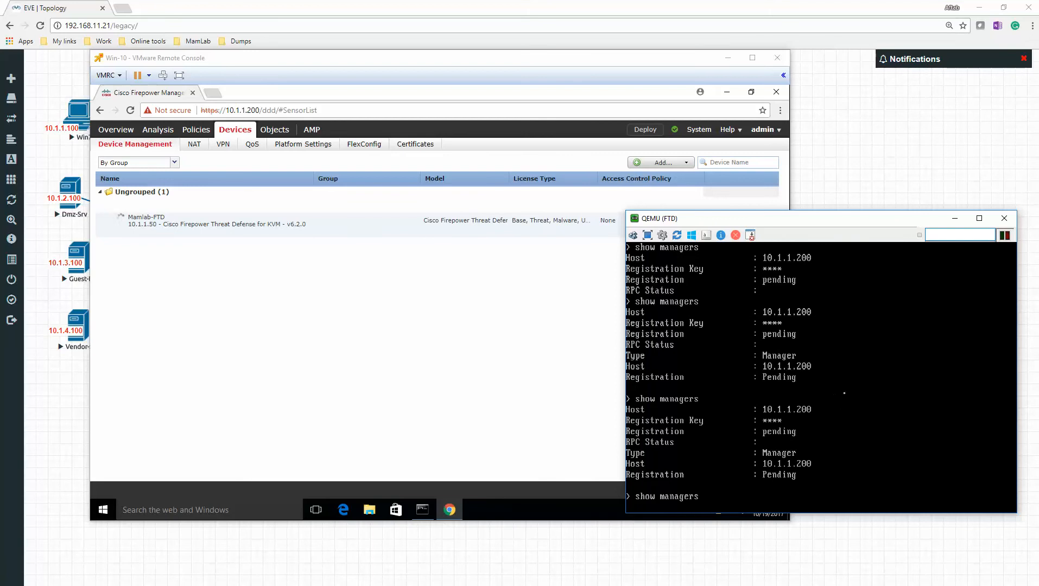
key("Return")
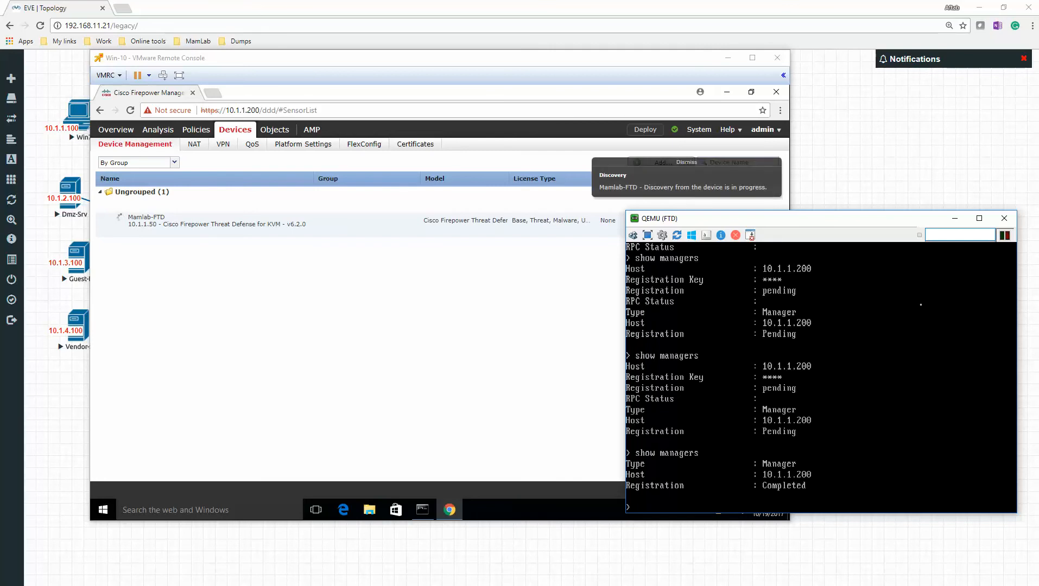
- Minimize the FTD console, move the Win-10 console aside and switch to the topology diagram in Autodesk SketchBook
left_click(955, 219)
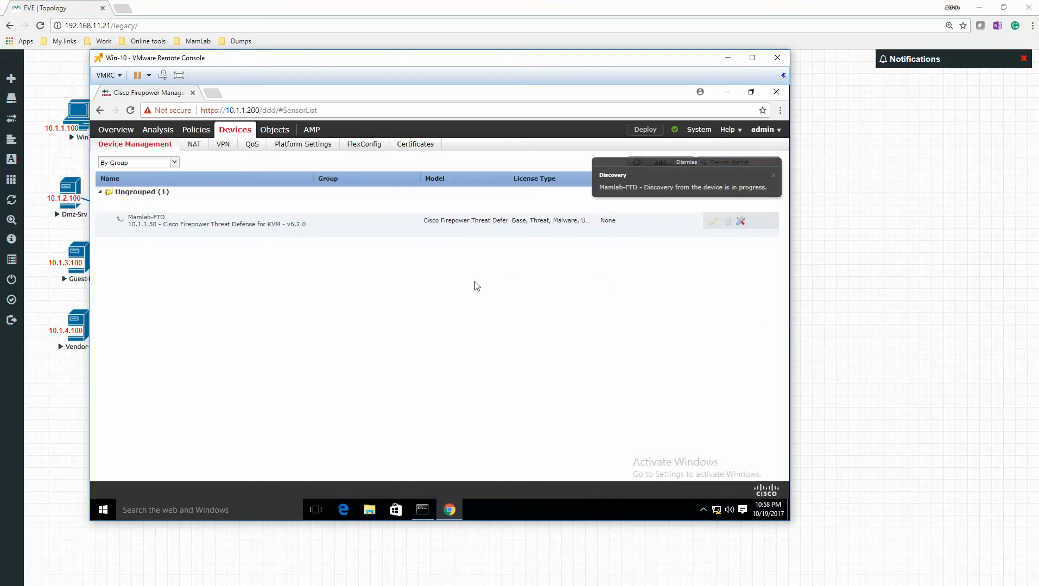
left_click_drag(369, 52, 580, 97)
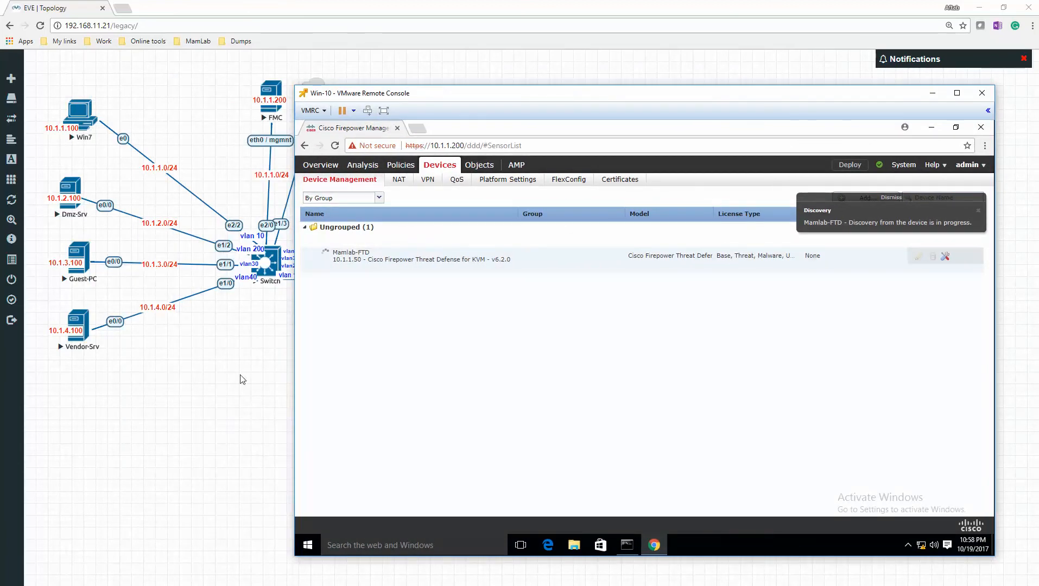
left_click(488, 585)
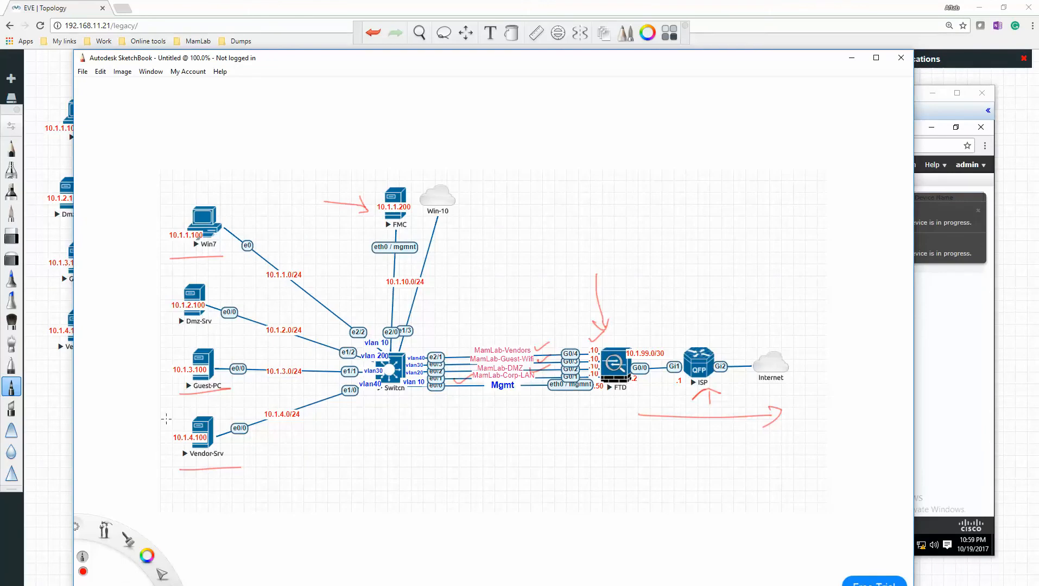
- Switch the brush color to blue, write 10.1.1.0/24 below the Mgmt link and tick the MamLab-Vendors link
left_click(152, 550)
left_click_drag(151, 550, 131, 571)
mouse_move(425, 460)
left_mouse_down()
mouse_move(459, 465)
mouse_move(480, 450)
mouse_move(496, 462)
mouse_move(514, 445)
left_mouse_up()
left_click(448, 460)
left_click(470, 454)
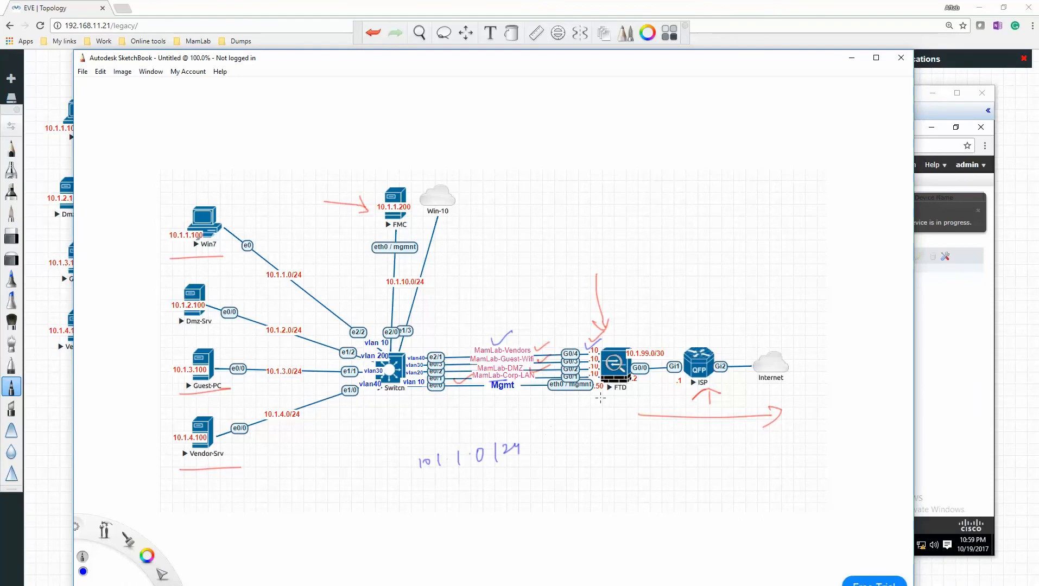
left_click_drag(545, 472, 544, 472)
- Switch back to the Win-10 VMware Remote Console and dismiss the notification about device discovery in progress
key("alt+Tab")
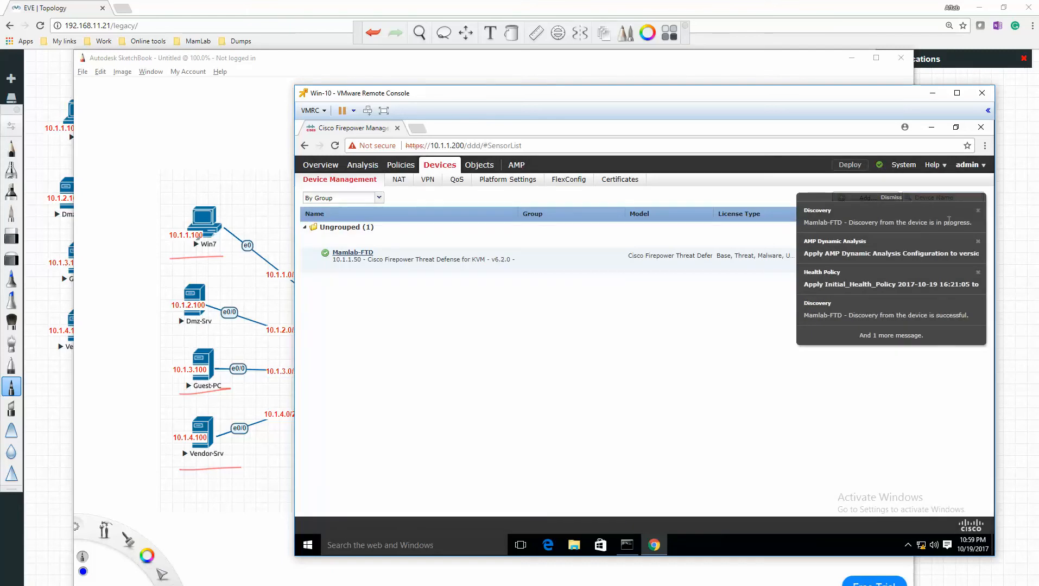
left_click(977, 211)
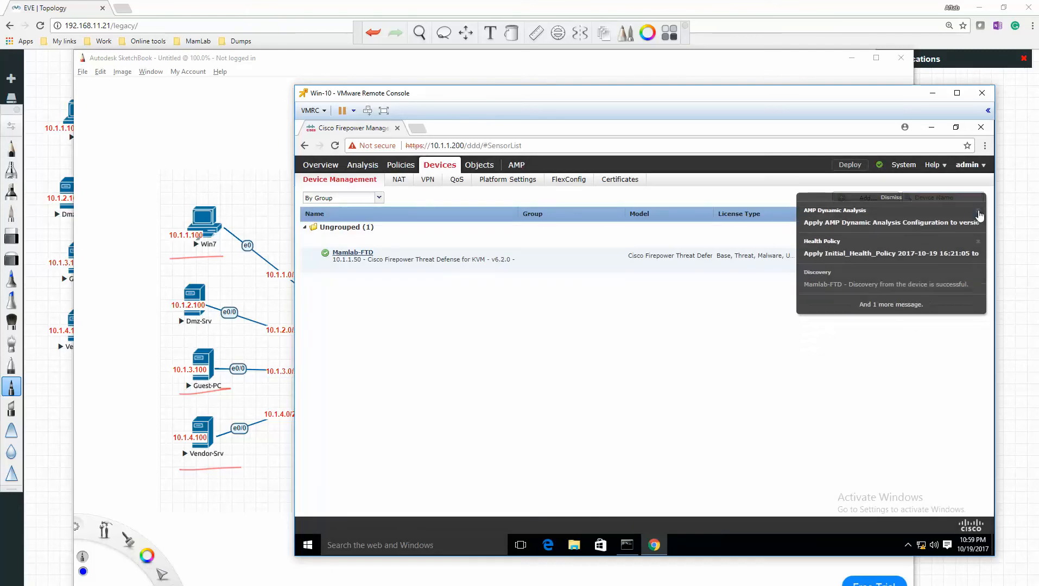
- Dismiss the AMP Dynamic Analysis and discovery notifications and open the Mamlab-FTD device for editing
left_click(979, 212)
left_click(978, 211)
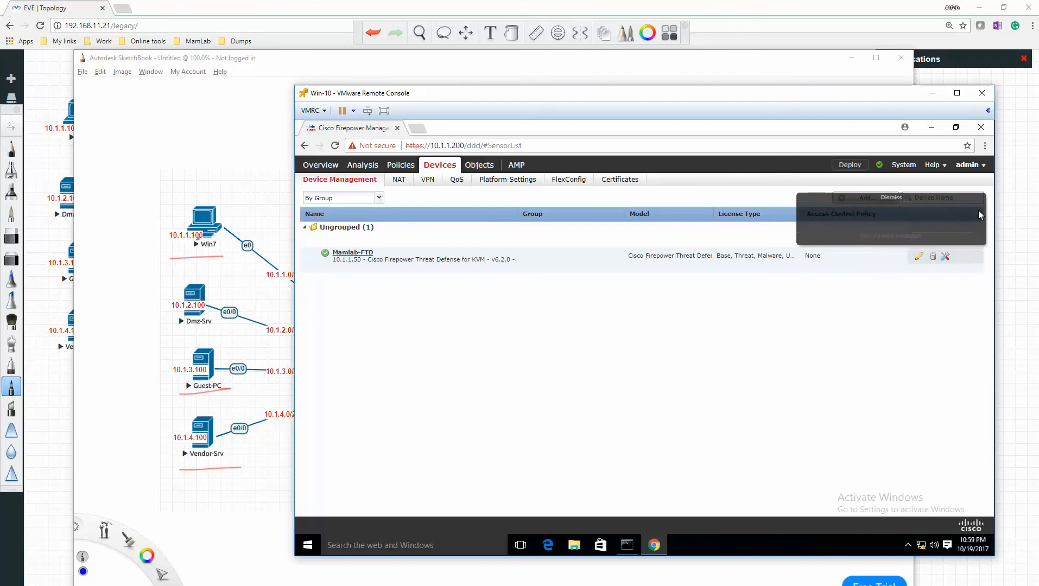
left_click(918, 257)
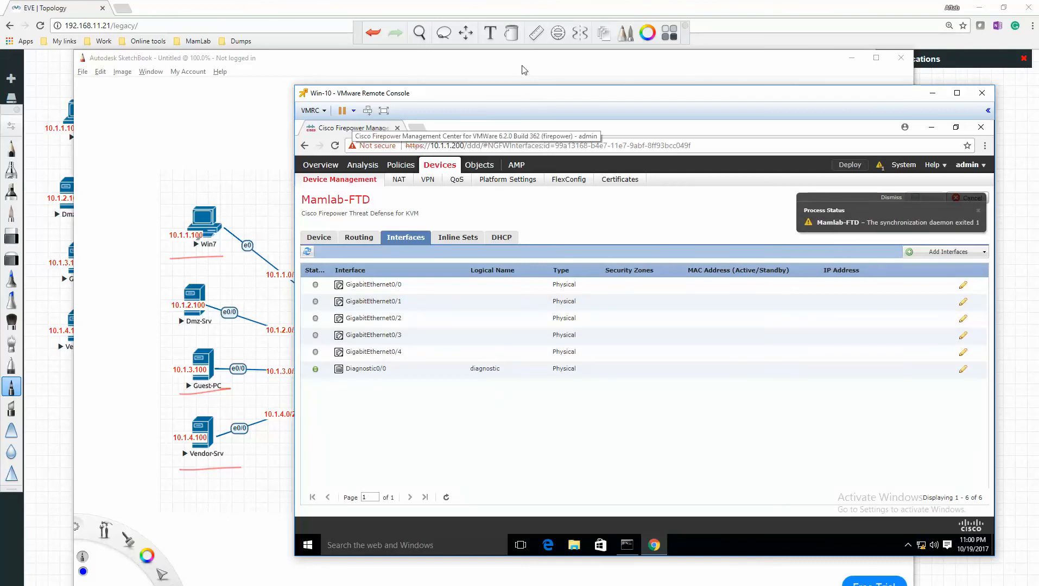
- Place the SketchBook topology diagram beside the Win-10 console, mark the FTD's G0/0 port with a blue arrow, and return to the console
left_click(542, 59)
mouse_move(542, 59)
left_mouse_down()
mouse_move(249, 93)
mouse_move(228, 77)
left_mouse_up()
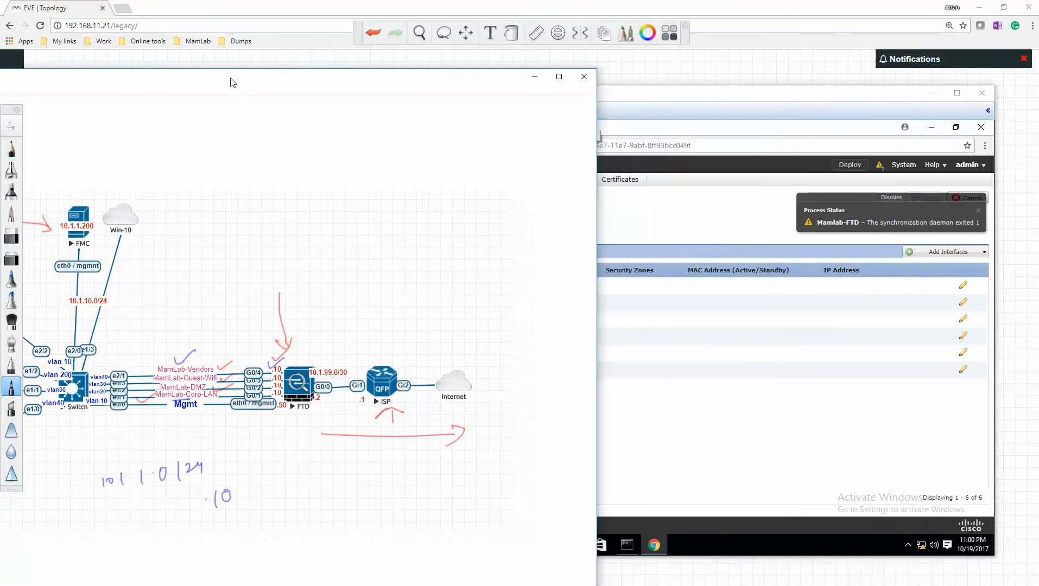
left_click(624, 98)
left_click_drag(592, 97, 609, 97)
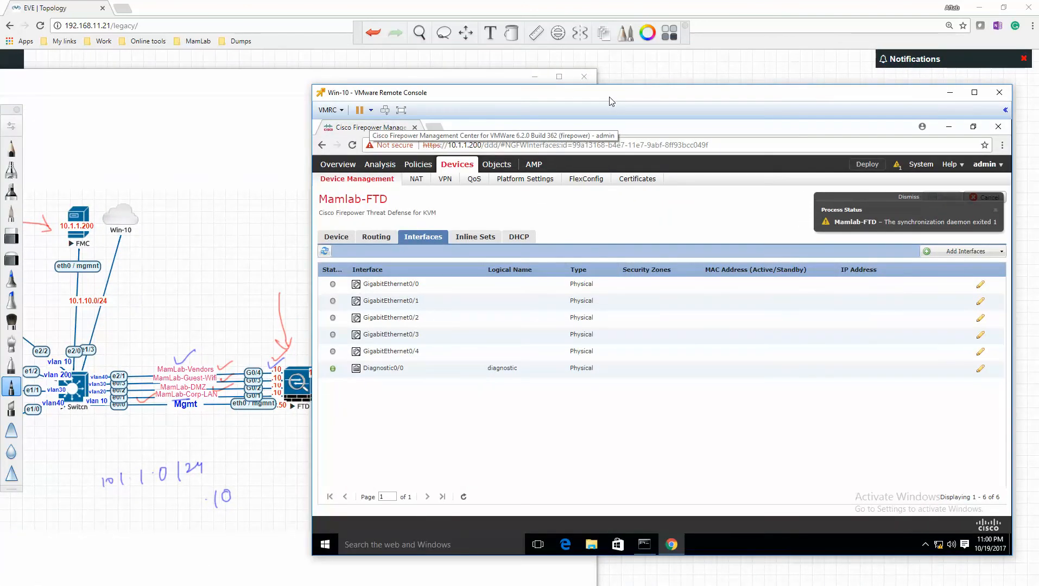
left_click(275, 246)
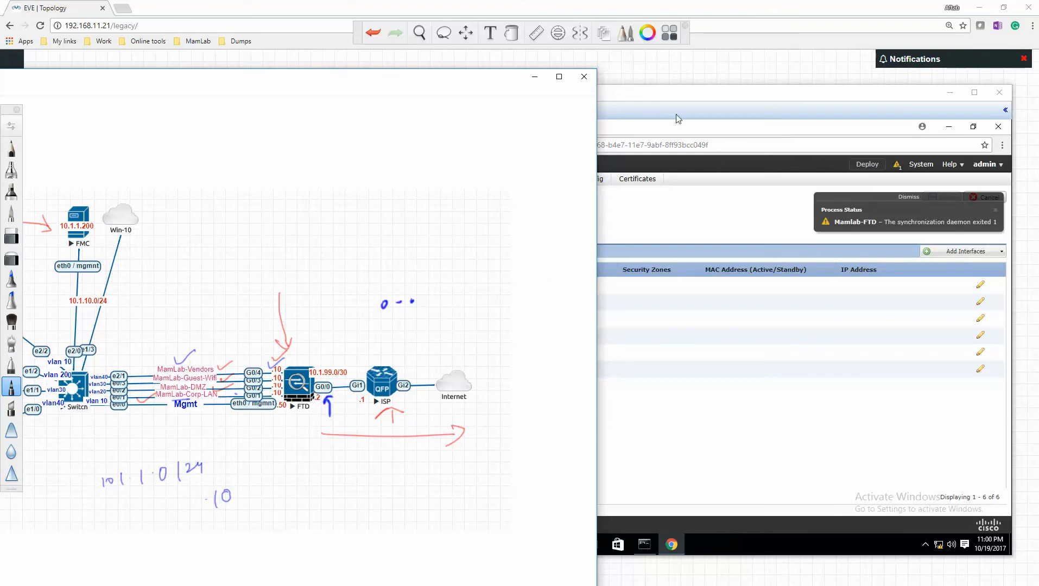
left_click(697, 97)
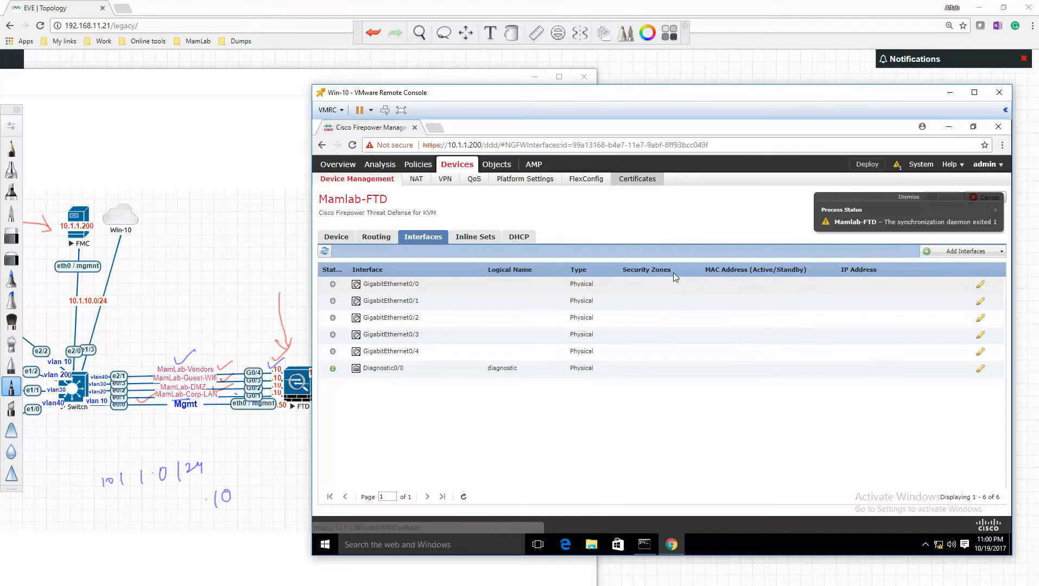
- Open GigabitEthernet0/0 for editing, name the interface ISP and enable it
left_click(980, 284)
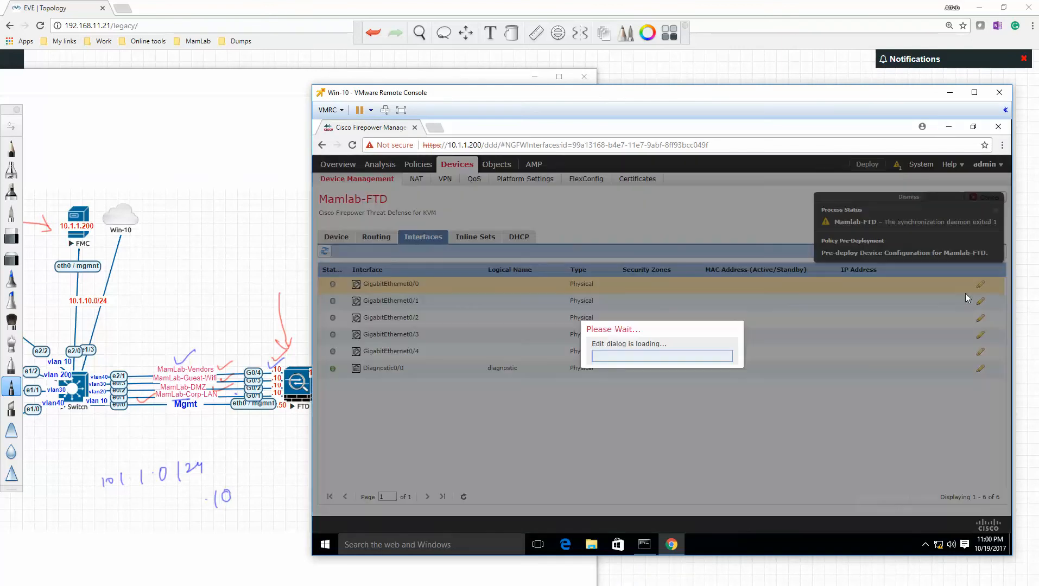
left_click_drag(640, 97, 649, 98)
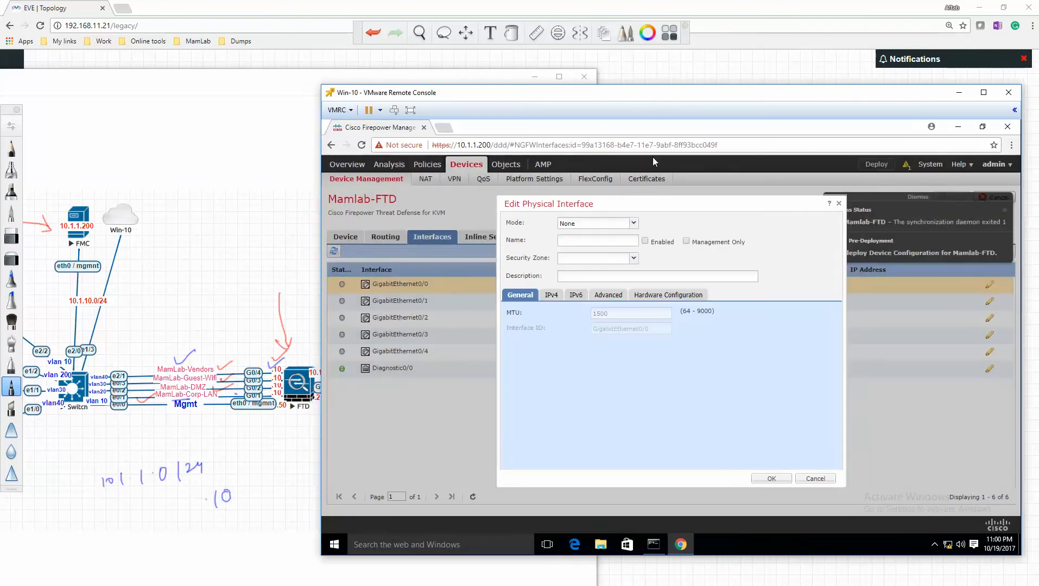
left_click(629, 242)
type("MaML")
key("ctrl+a")
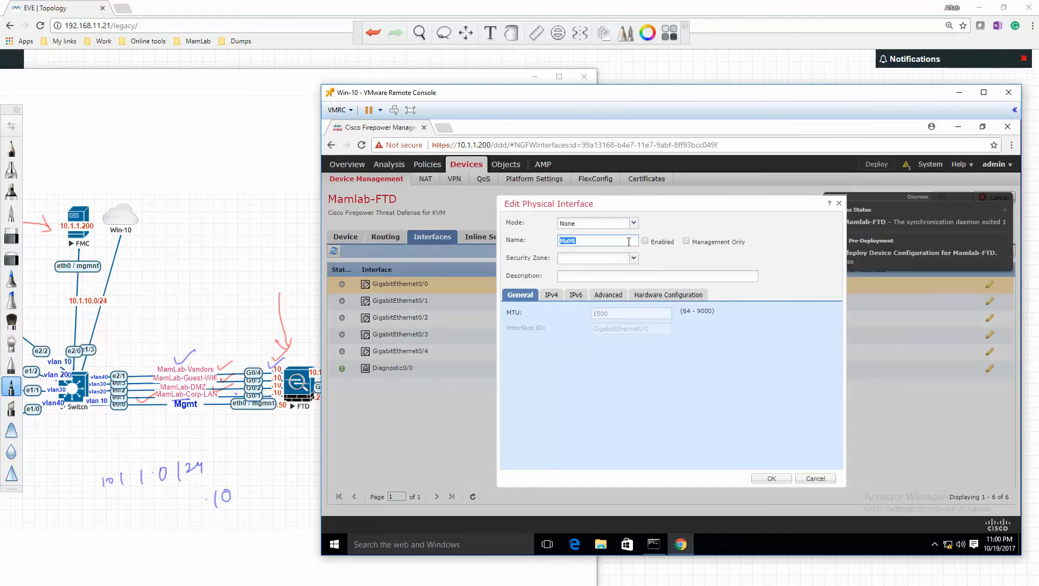
type("isp")
key("Home")
type("i")
key("BackSpace")
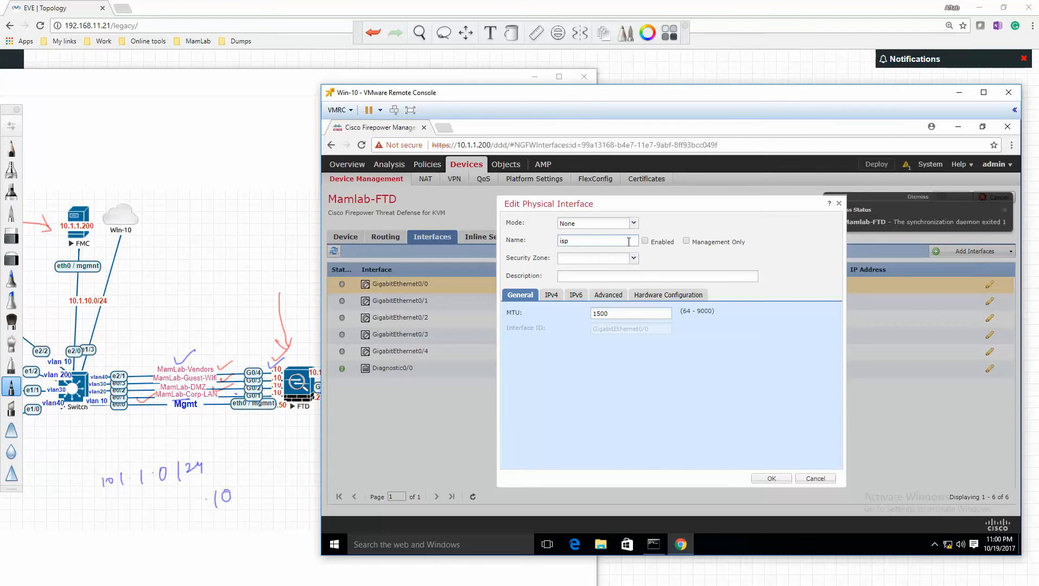
double_click(629, 242)
key("BackSpace")
type("ISP")
left_click(647, 241)
- Create a new security zone named Mamlab_Outside for the ISP interface
left_click(633, 258)
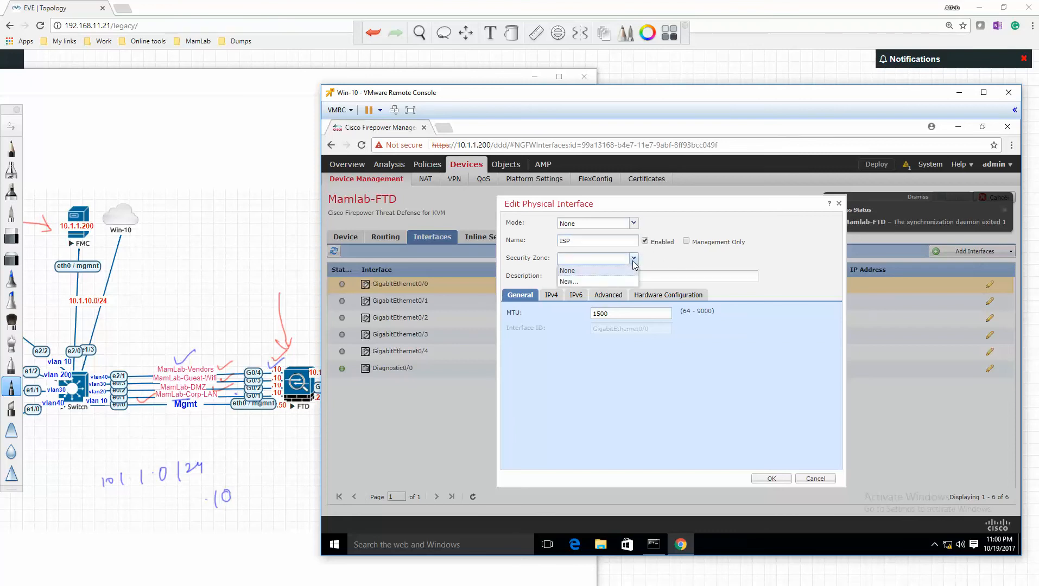
left_click(600, 279)
left_click(681, 347)
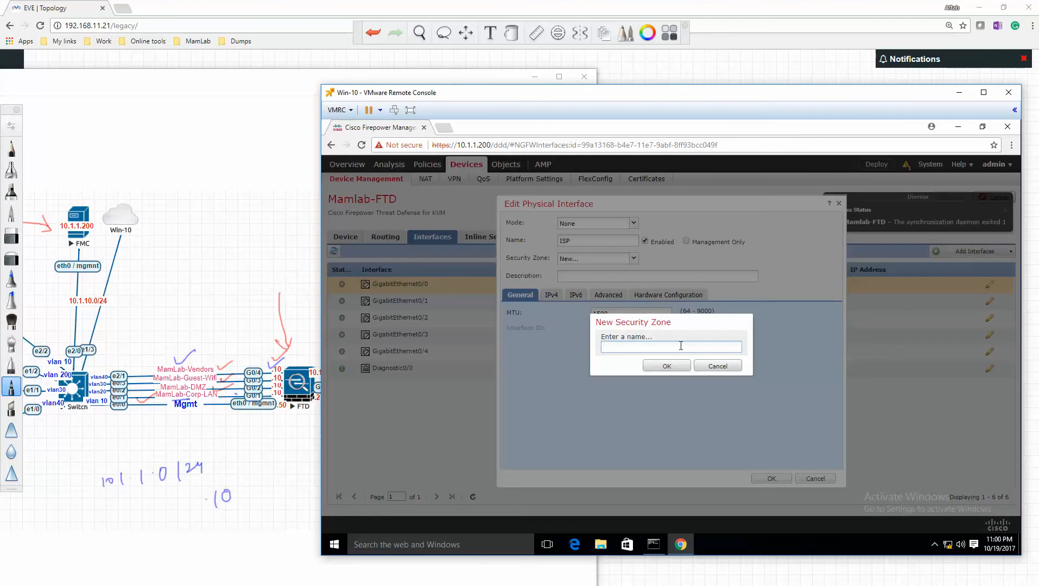
type("Mamlab")
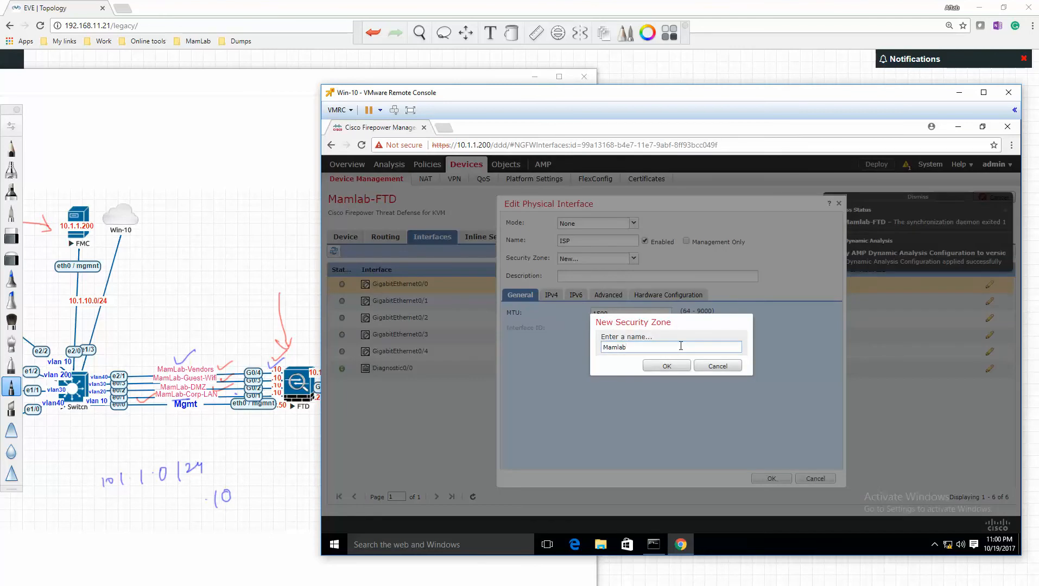
type("_Outside")
key("ctrl+a")
left_click(677, 364)
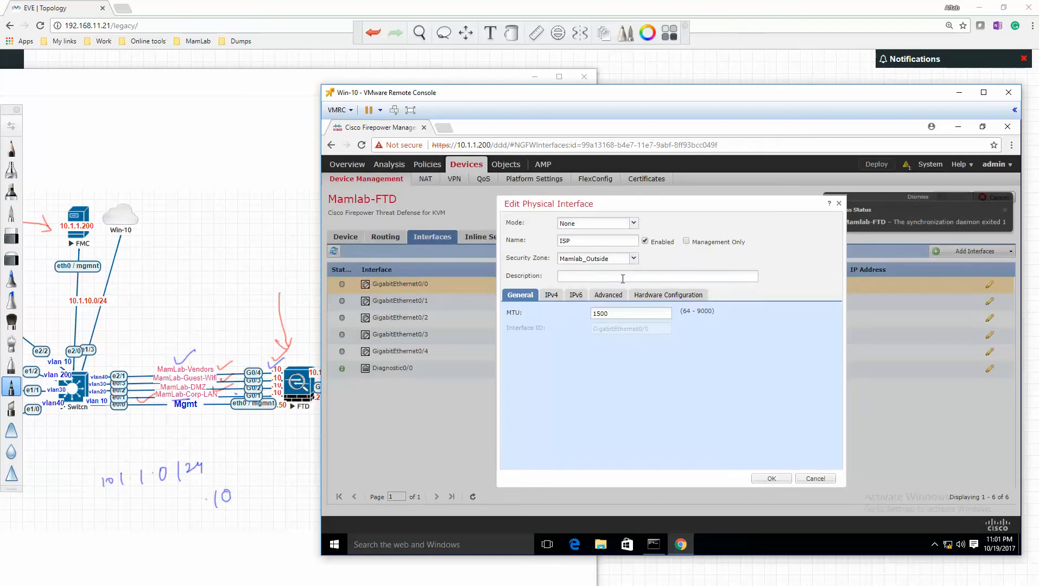
- Enter the description "This interface connects to ISP" for the ISP interface
left_click(623, 278)
type("This interface conne")
type("cts to ")
type("outside ow")
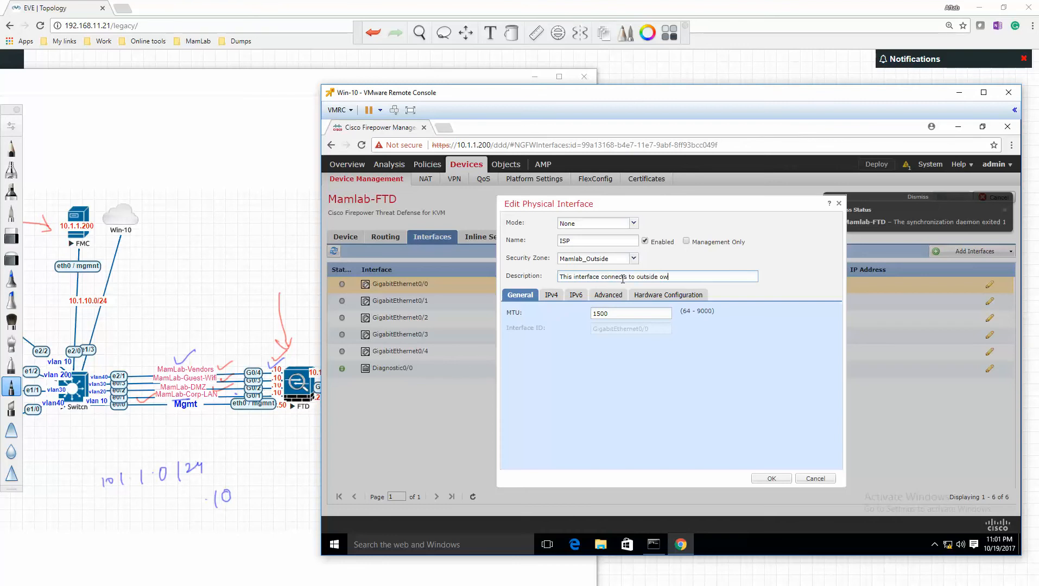
key("shift+Left")
key("shift+Left")
key("shift+Left")
key("shift+Left")
key("shift+Left")
key("shift+Left")
key("shift+Left")
key("shift+Left")
type("ISP")
- Assign the static IPv4 address 10.1.99.2/30 to the ISP interface
left_click(552, 297)
left_click(522, 295)
left_click(551, 296)
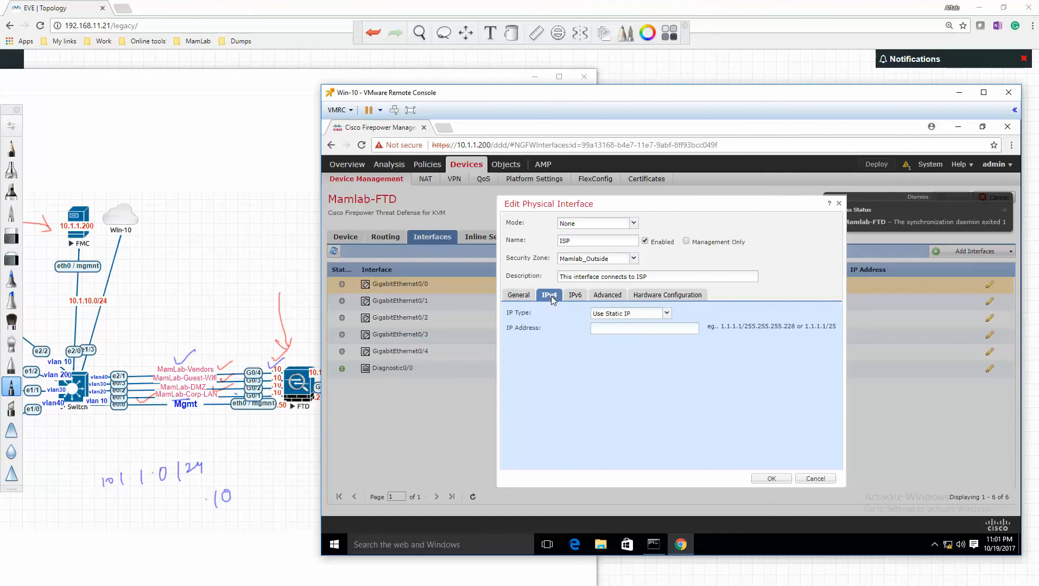
left_click(628, 329)
type("10.")
left_click_drag(568, 94, 627, 107)
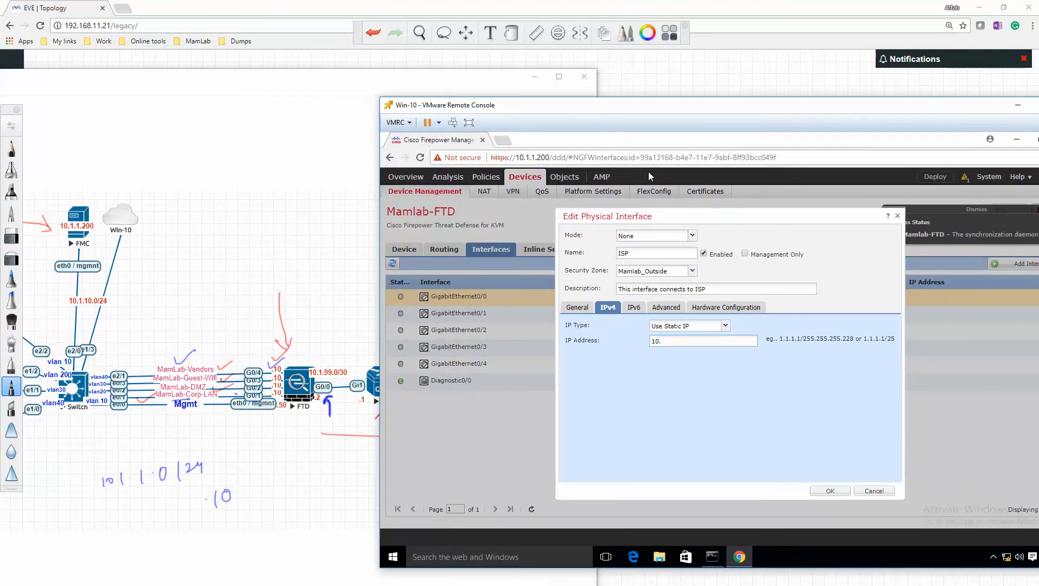
type("1.99.2/30")
- Check the ISP interface's IPv6 and Advanced settings, then accept the interface configuration
left_click(634, 308)
left_click(608, 308)
left_click(667, 308)
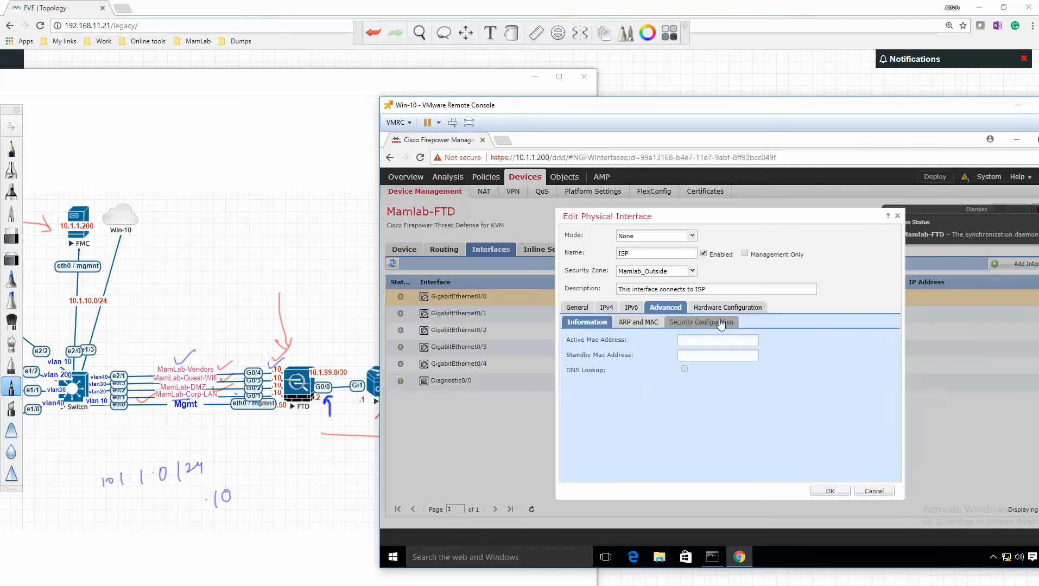
left_click(830, 492)
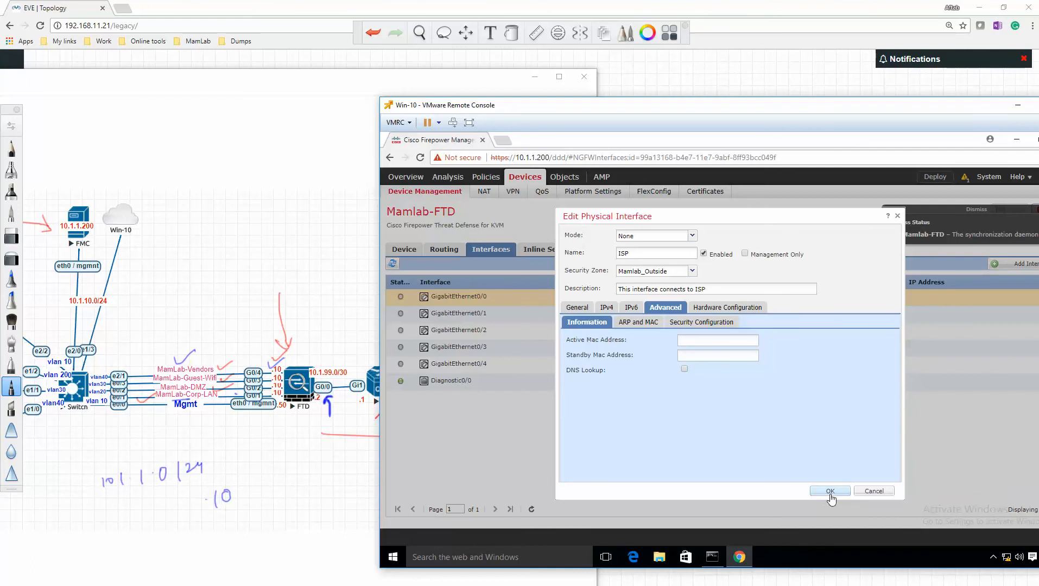
left_click_drag(833, 114, 718, 104)
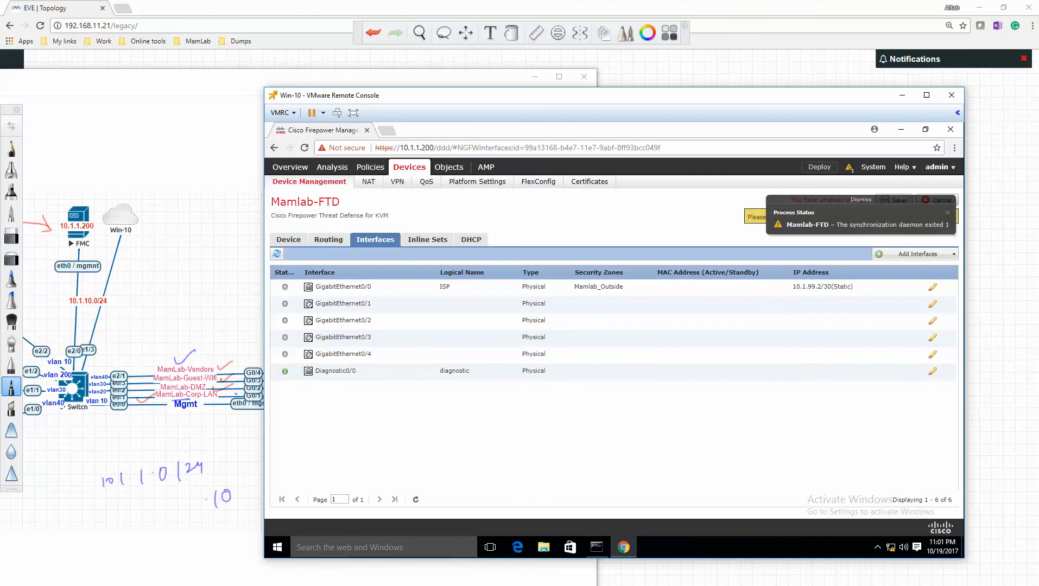
- Switch to the FTD console, run show ip to check the interface addresses, and minimize the console
left_click(212, 585)
left_click(269, 569)
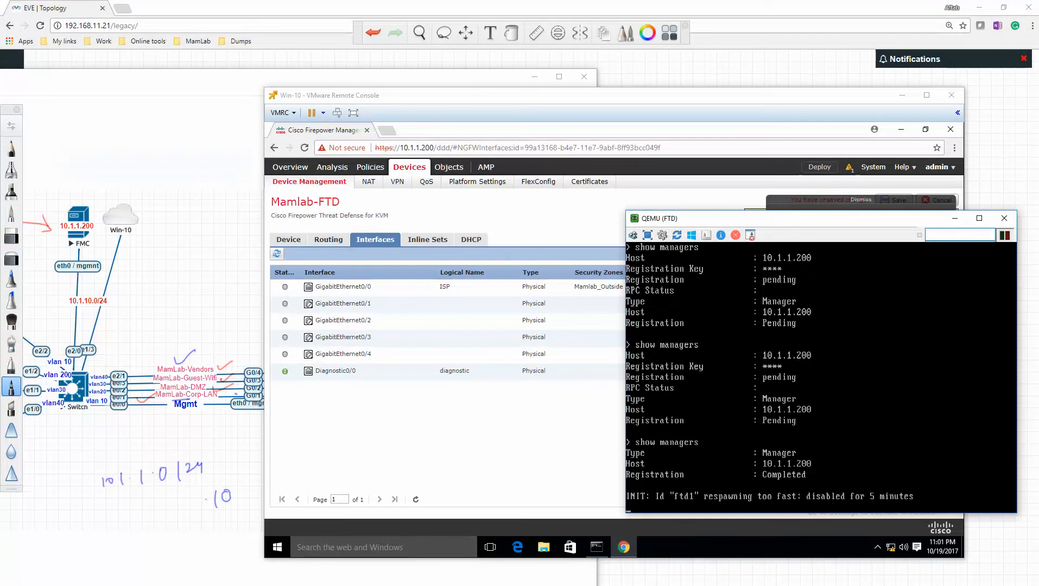
type("show ip")
key("Return")
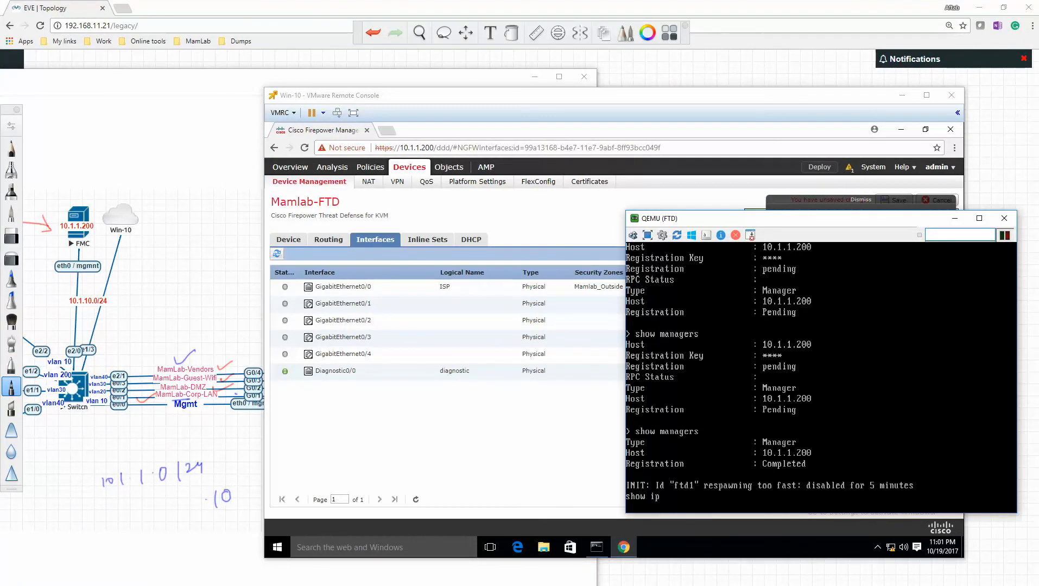
left_click(954, 218)
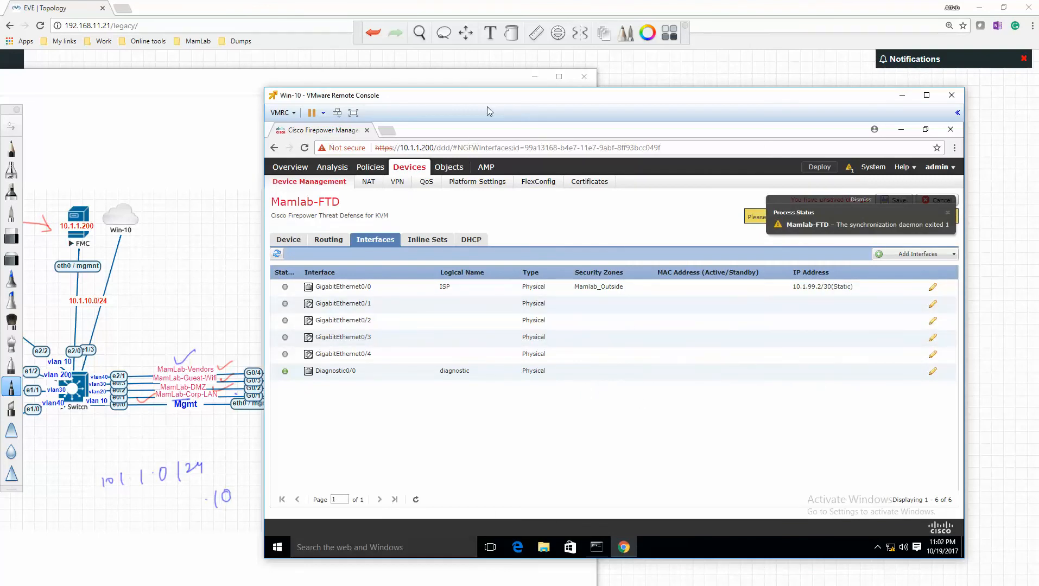
- Open GigabitEthernet0/1 for editing, name the interface Inside and enable it
left_click_drag(489, 106, 549, 113)
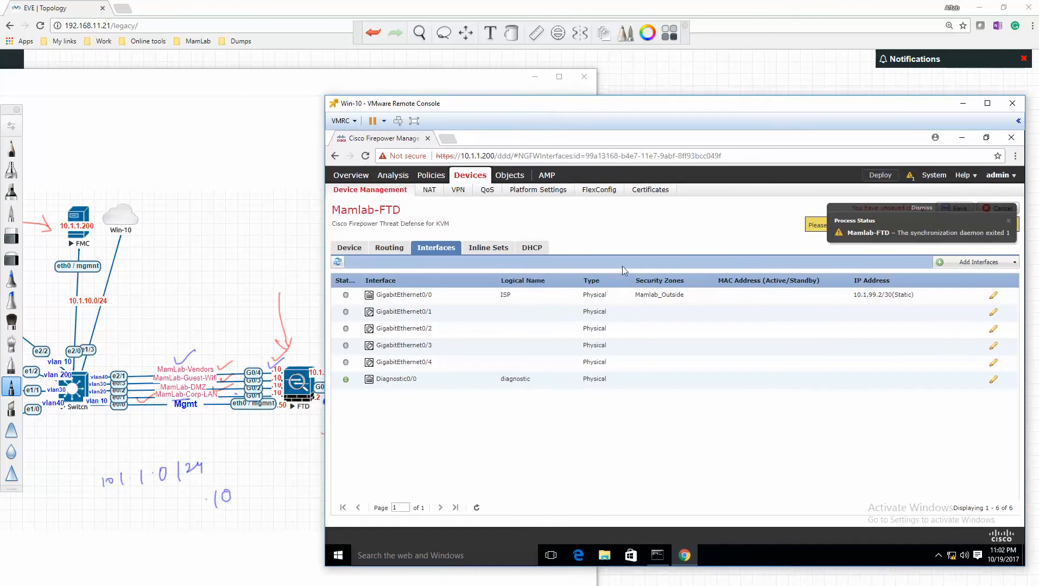
left_click(994, 314)
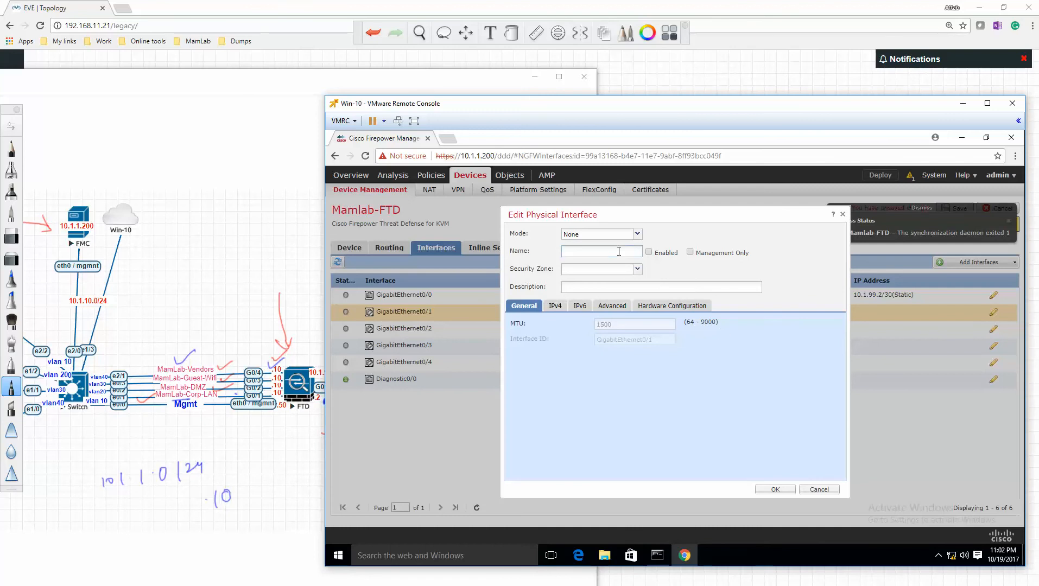
type("Inside")
left_click(649, 252)
- Create a new security zone named Mamlab_Corp_LAN for the Inside interface
left_click(604, 269)
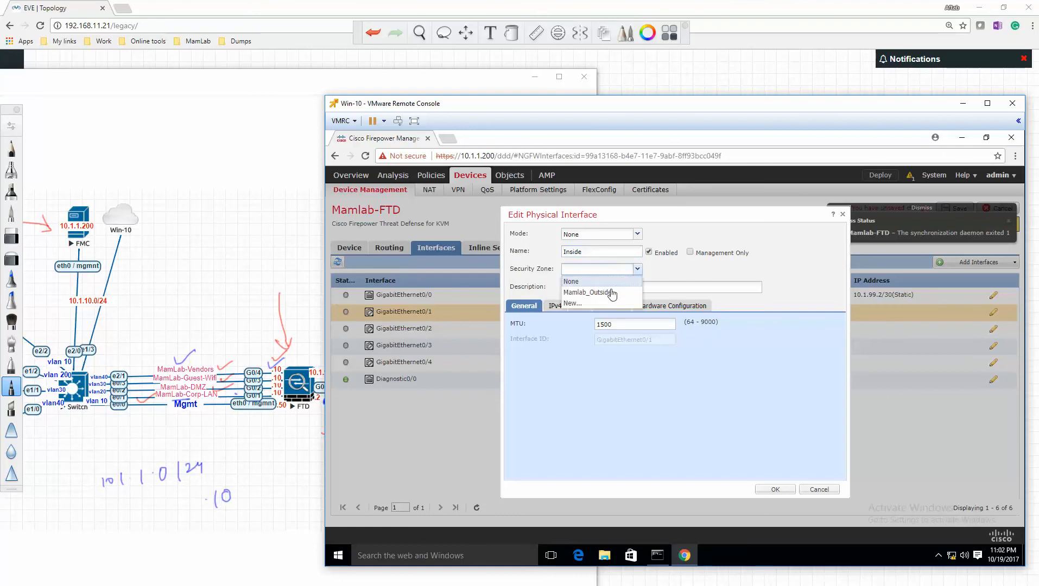
left_click(595, 299)
type("Mamlab_Outside")
key("shift+Left")
key("shift+Left")
key("shift+Left")
key("shift+Left")
key("shift+Left")
key("shift+Left")
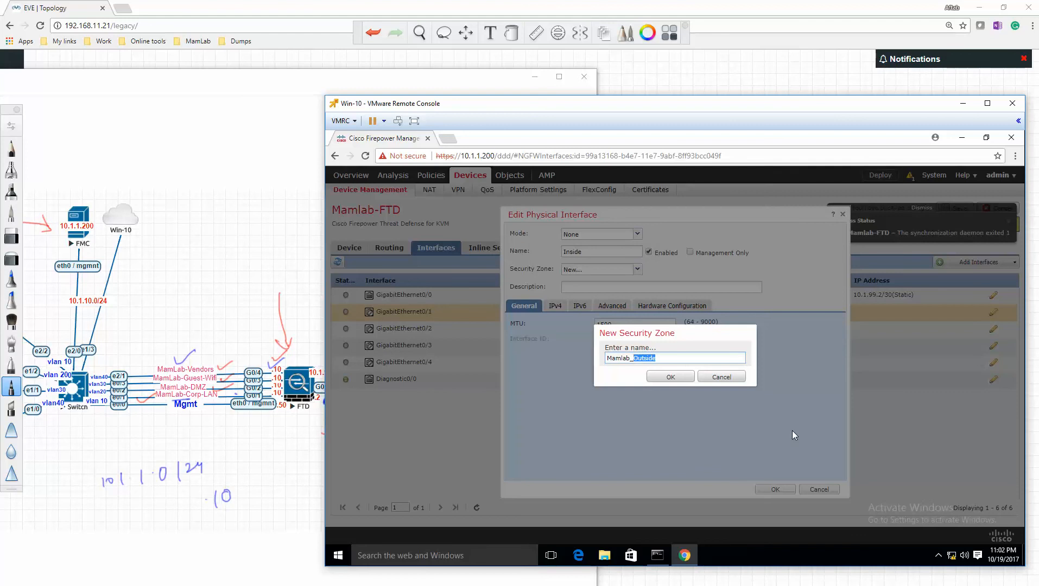
type("Corp_LAN")
left_click(686, 380)
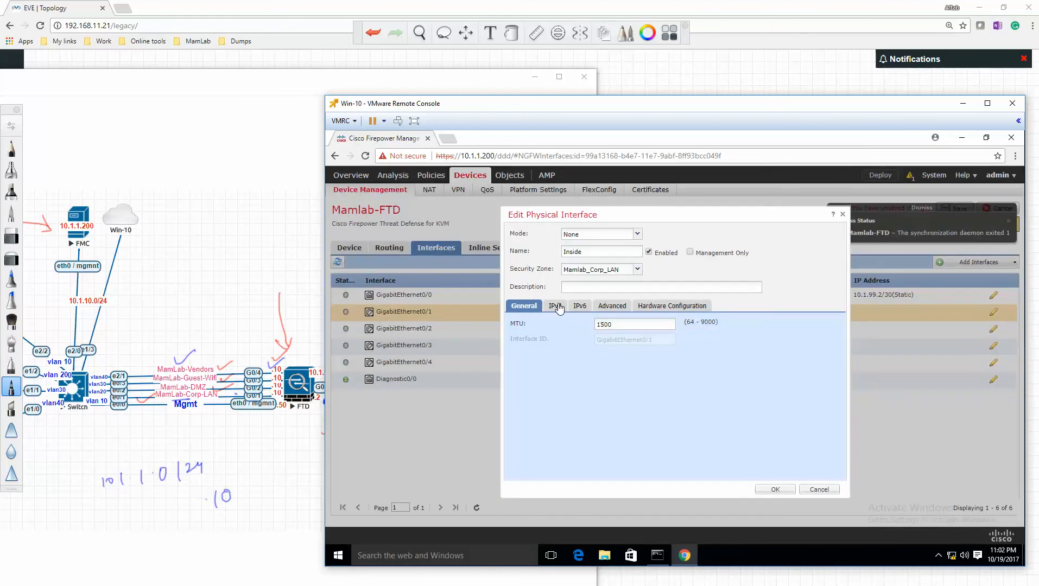
- Assign the static IPv4 address 10.1.1.10/24 to the Inside interface and accept its configuration
left_click(558, 306)
left_click(628, 342)
type("10.1.1.10/24")
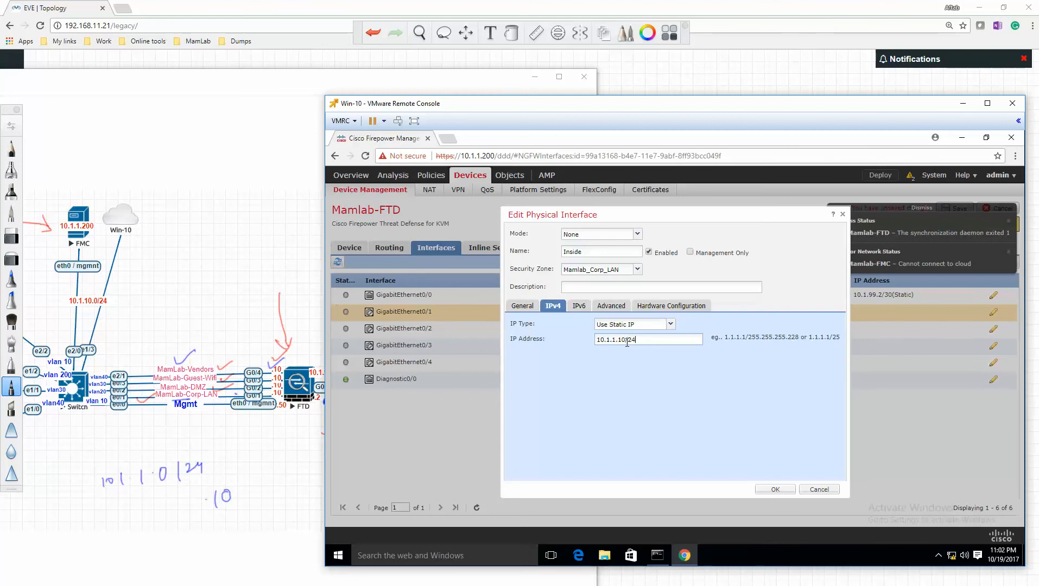
left_click(776, 490)
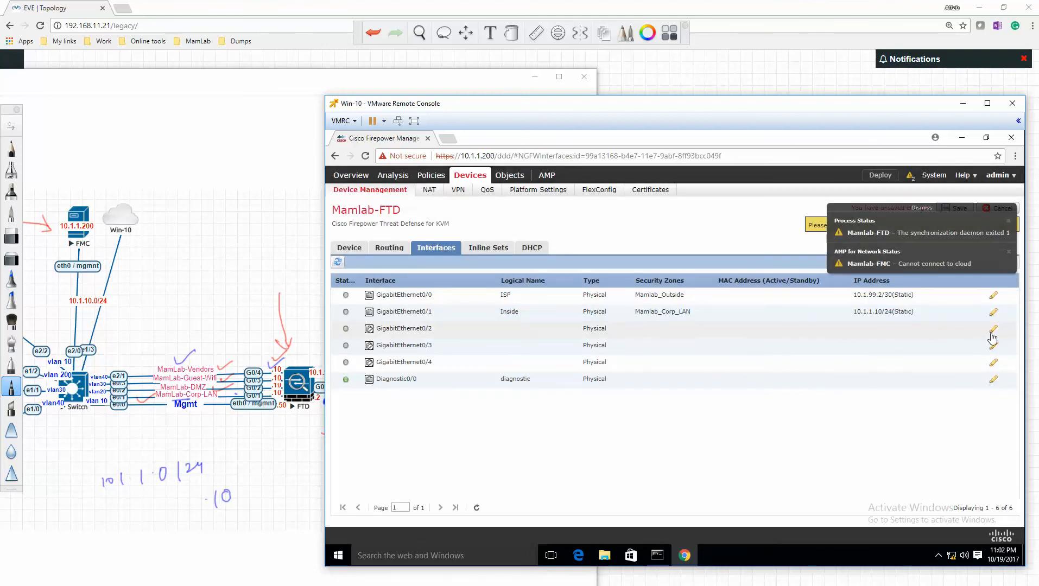
- Open GigabitEthernet0/2 for editing, name the interface DMZ and enable it
left_click(992, 333)
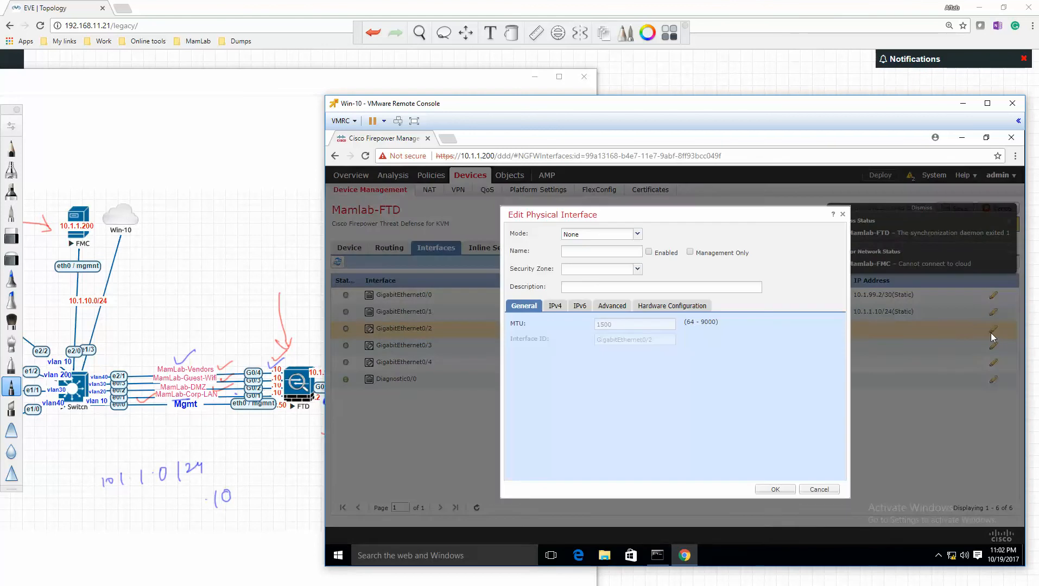
left_click(614, 251)
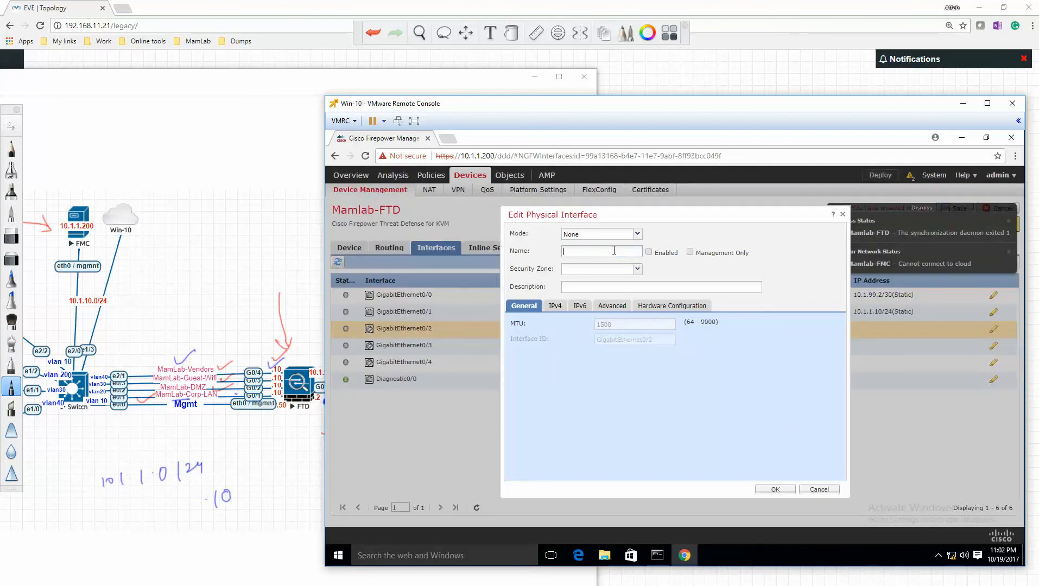
type("DMZ")
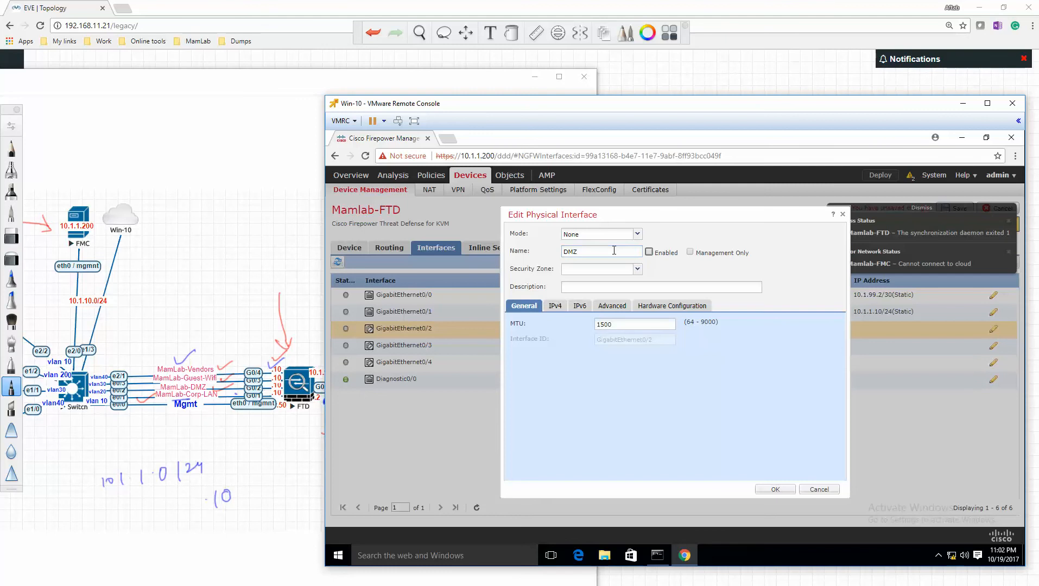
left_click(649, 252)
- Create a new security zone named Mamlab_DMZ for the DMZ interface
left_click(637, 269)
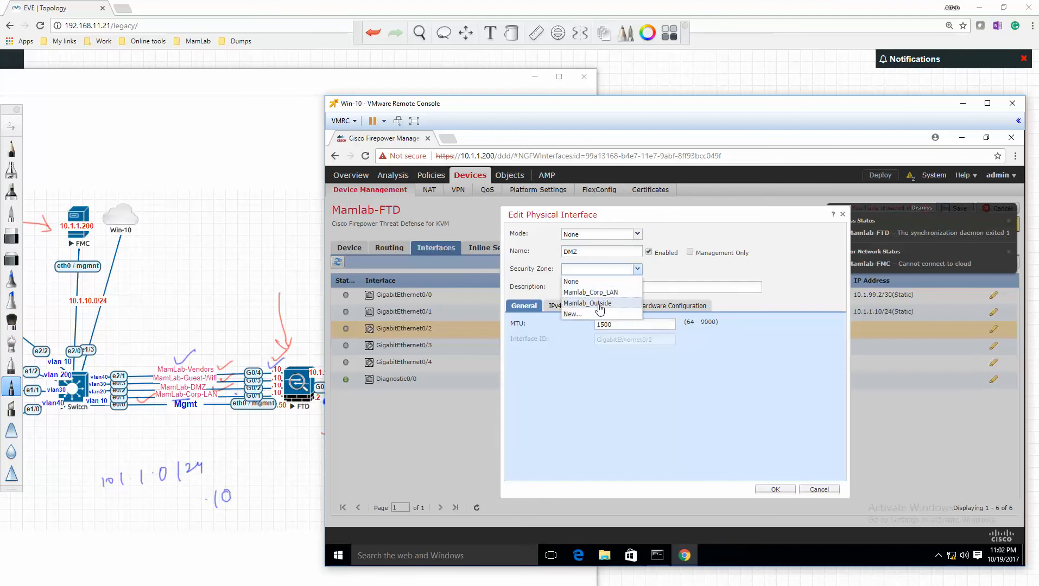
left_click(585, 315)
type("Mamlab_Outsi")
key("shift+Left")
key("shift+Left")
key("shift+Left")
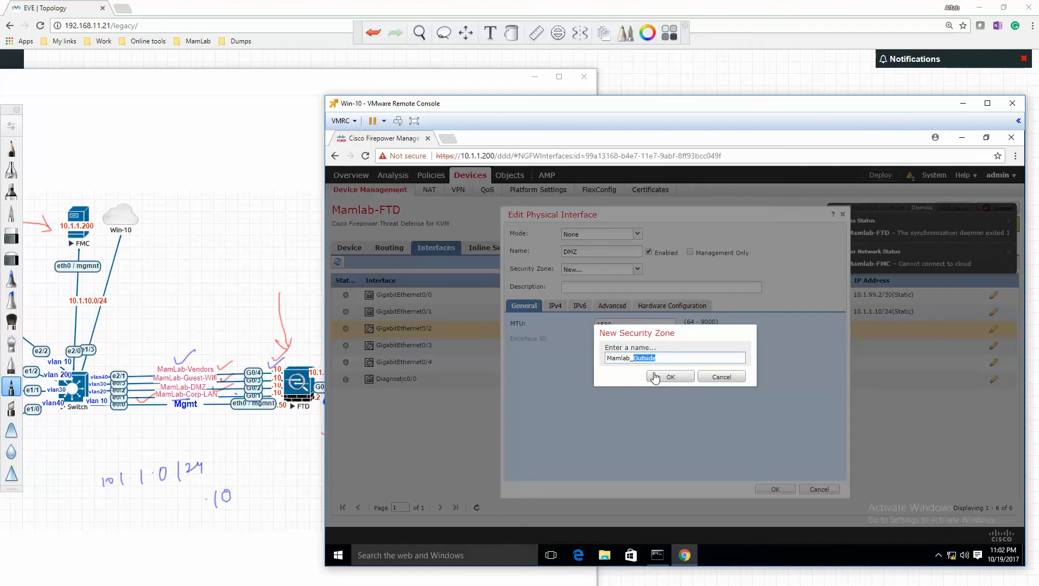
type("DMZ")
left_click(655, 376)
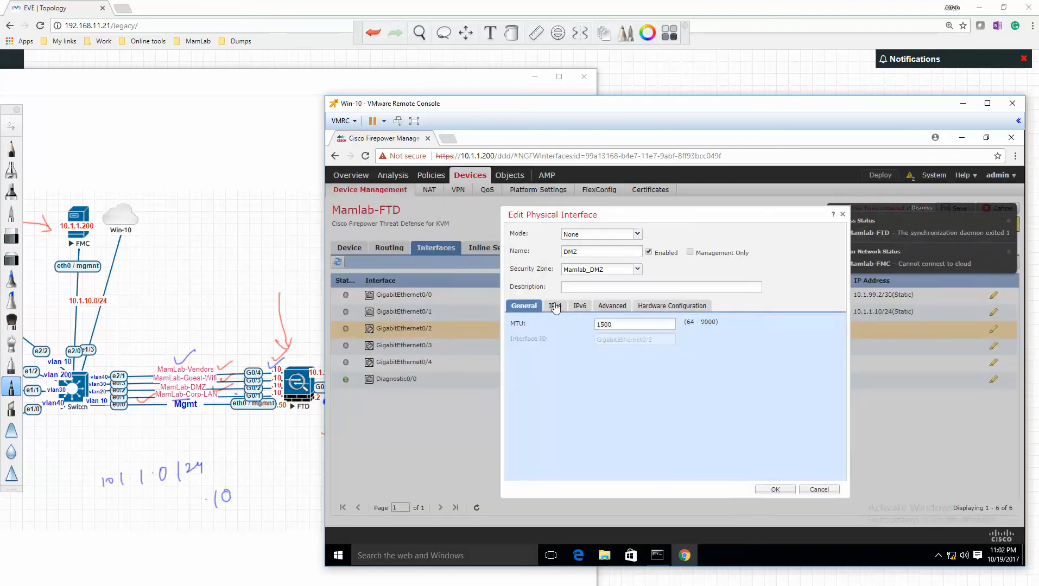
- Assign the static IPv4 address 10.1.2.10/24 to the DMZ interface and accept its configuration
left_click(555, 307)
left_click(617, 339)
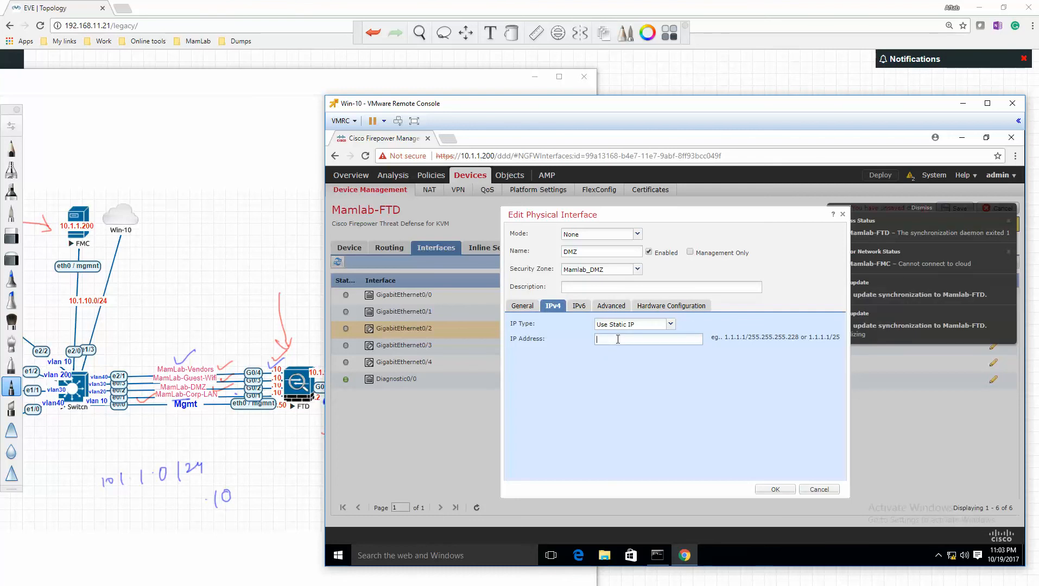
type("10.1.2.10")
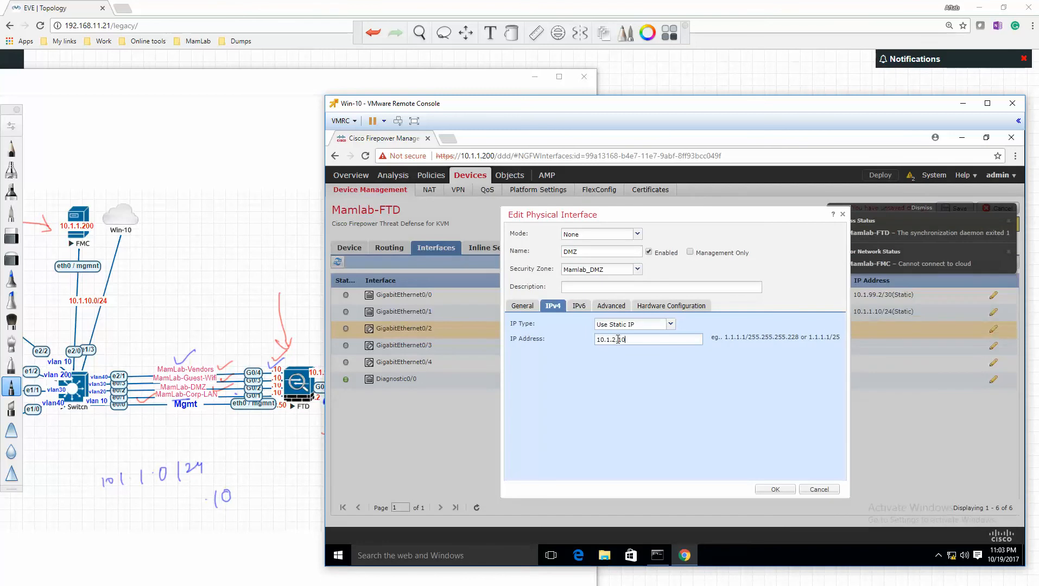
type("/24")
left_click(775, 489)
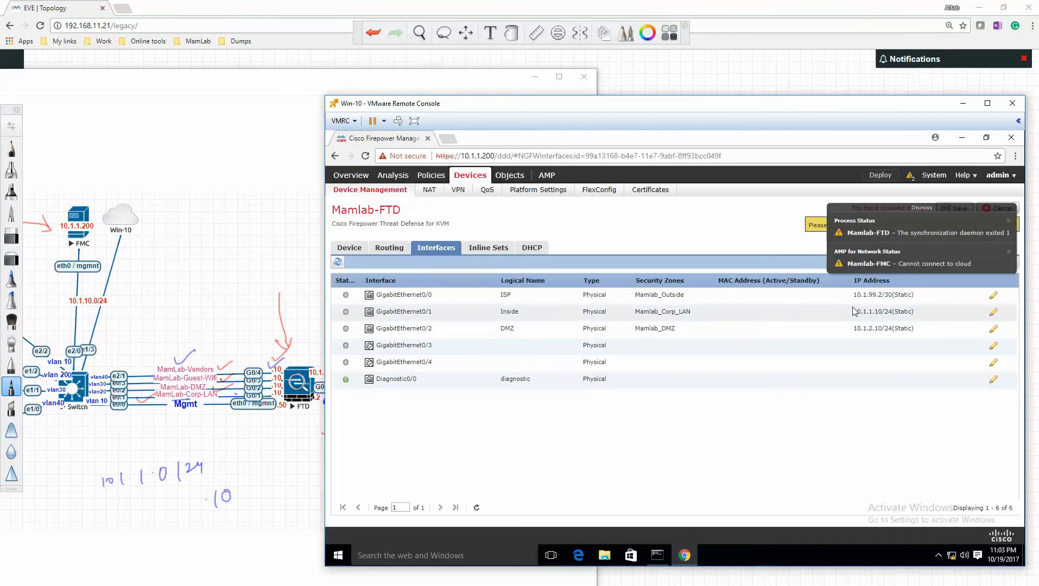
- Open GigabitEthernet0/3 for editing, name the interface Guest_Wifi and enable it
left_click(993, 346)
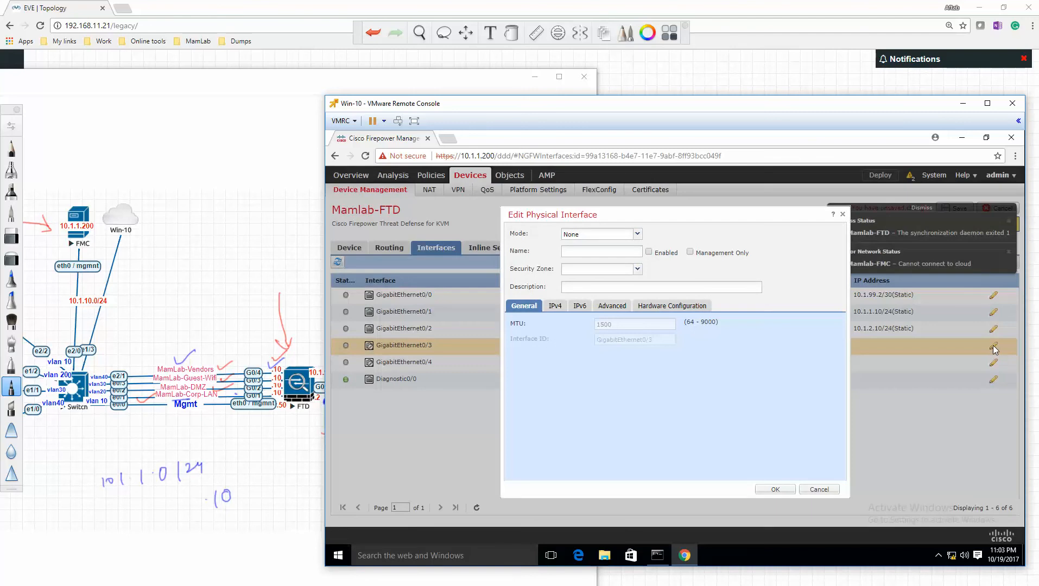
left_click(604, 253)
type("Guest_Wifi")
left_click(649, 252)
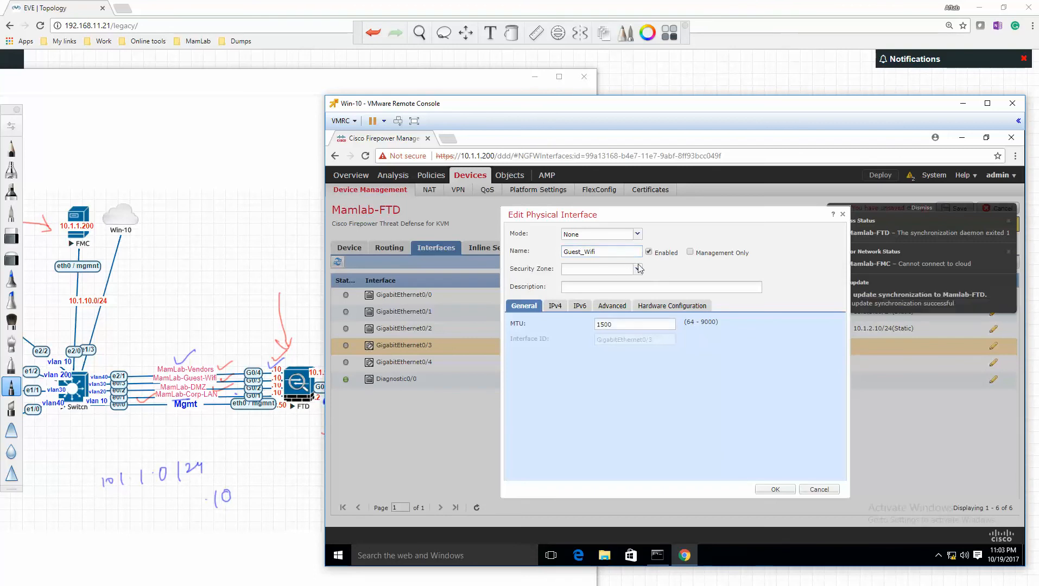
- Create a new security zone named Mamlab_Guest_wifi for the Guest_Wifi interface and accept the interface settings
left_click(624, 270)
left_click(584, 324)
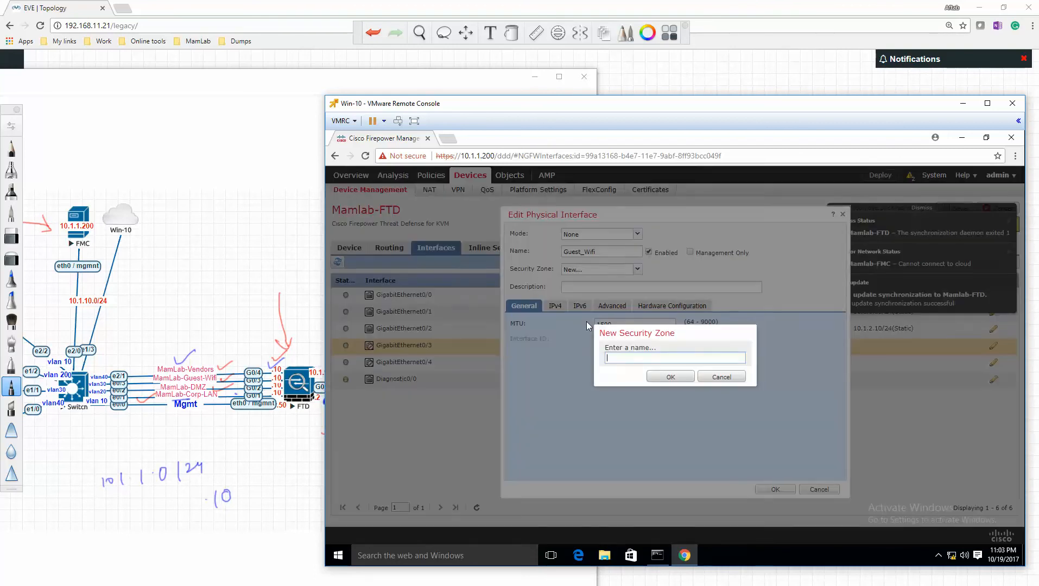
type("Mamlab_Outside")
key("shift+Left")
key("shift+Left")
key("shift+Left")
key("shift+Left")
key("shift+Left")
key("shift+Left")
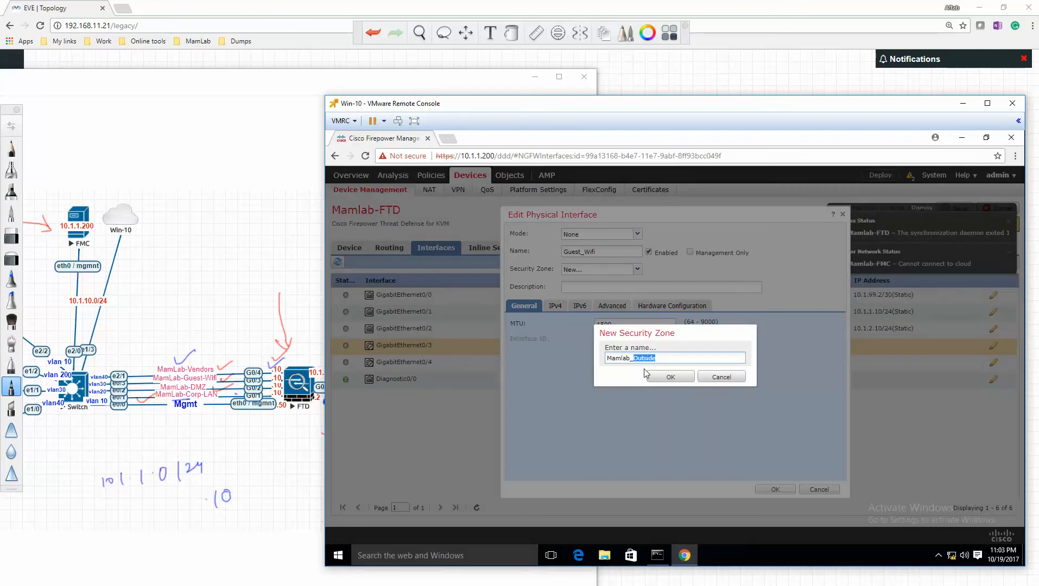
type("Guest_Wifi")
left_click(671, 377)
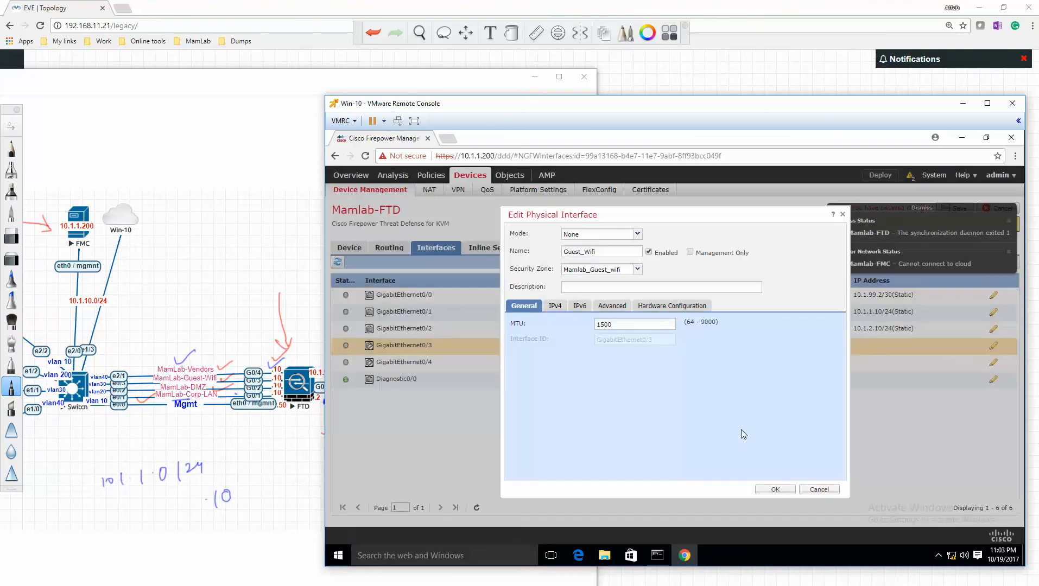
left_click(775, 490)
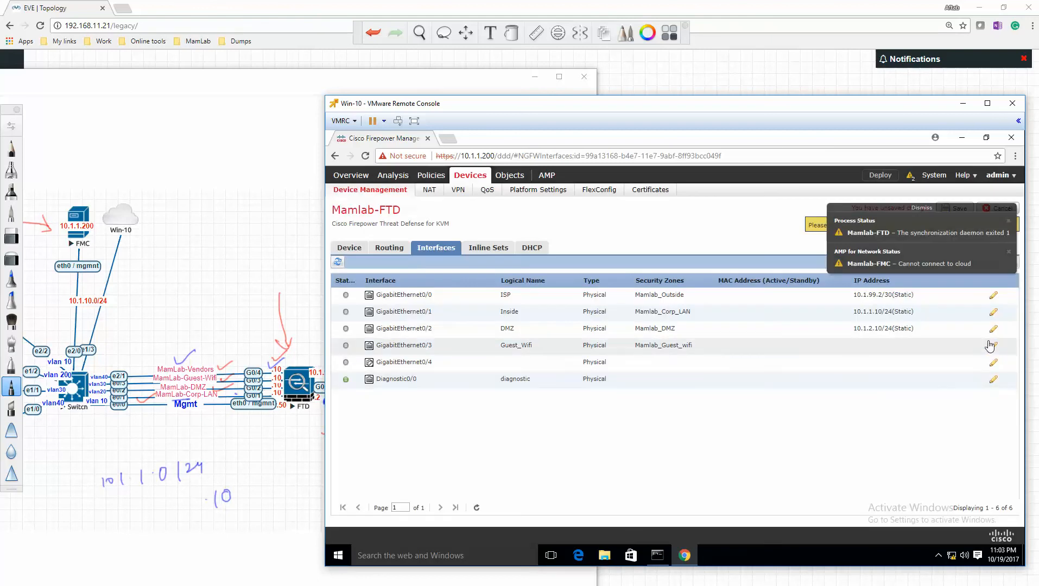
- Reopen GigabitEthernet0/3, assign it the static IPv4 address 10.1.3.10/24 and accept the configuration
left_click(998, 343)
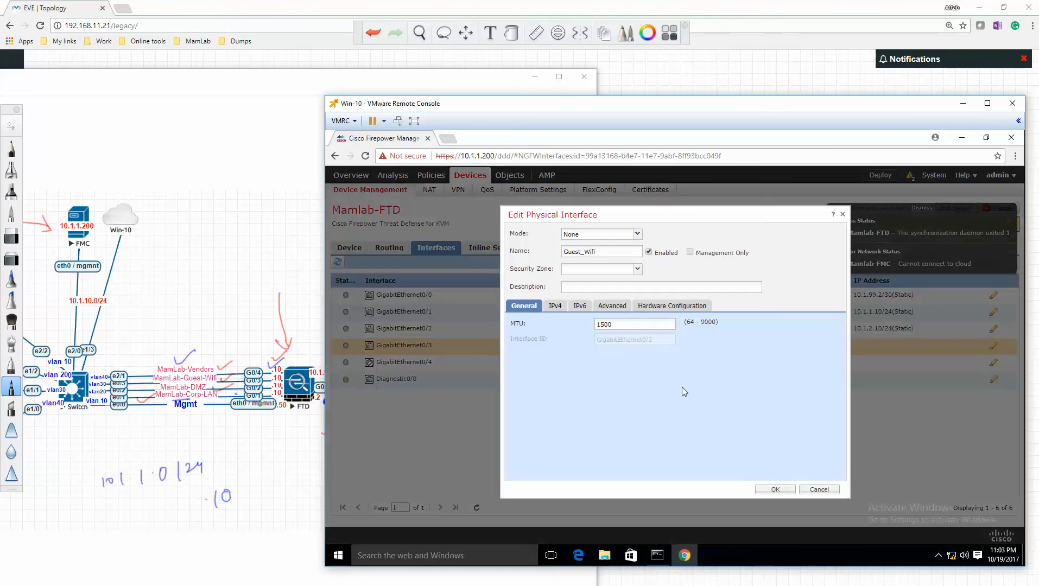
left_click(554, 307)
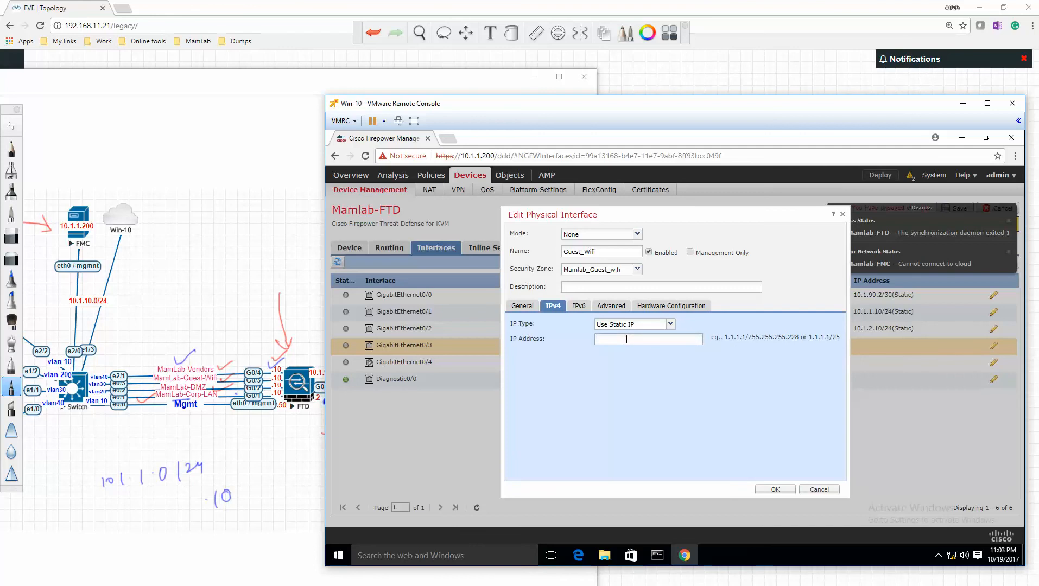
left_click(626, 339)
type("10.1.2.1")
key("BackSpace")
type("3.10/24")
key("Return")
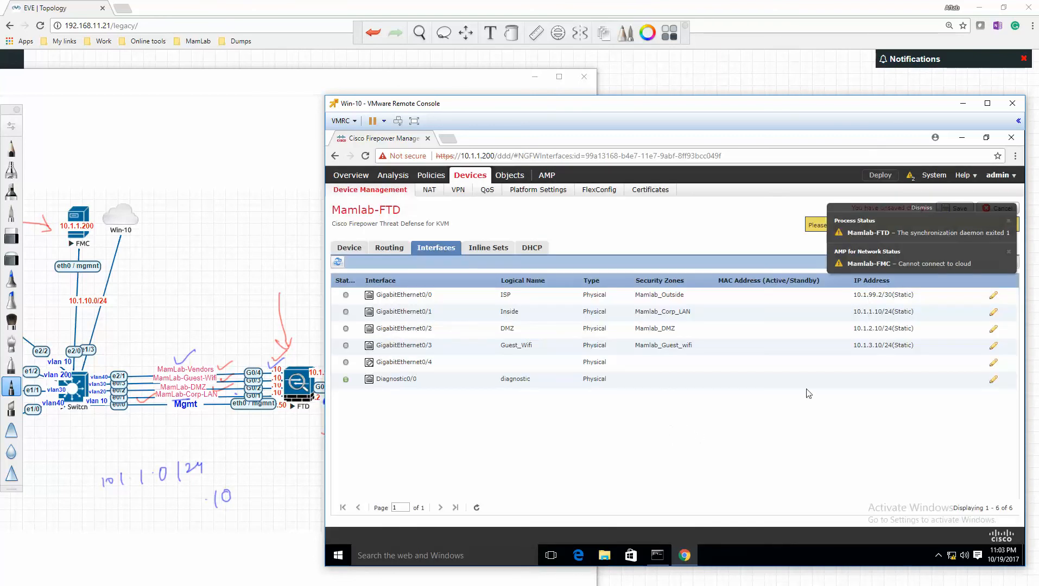
- Open GigabitEthernet0/4 for editing, name the interface Vendors and enable it
left_click(994, 364)
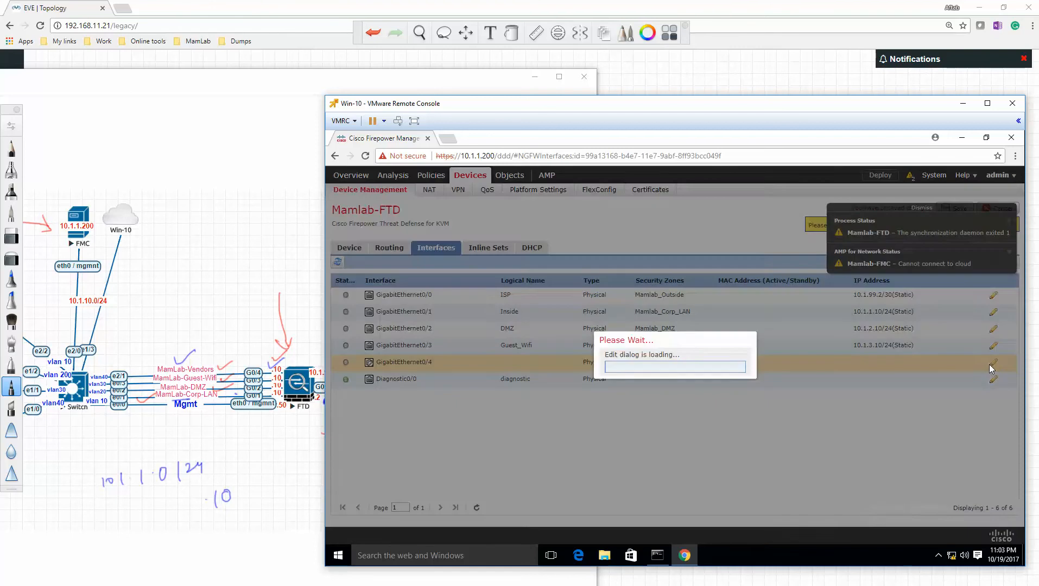
left_click(602, 251)
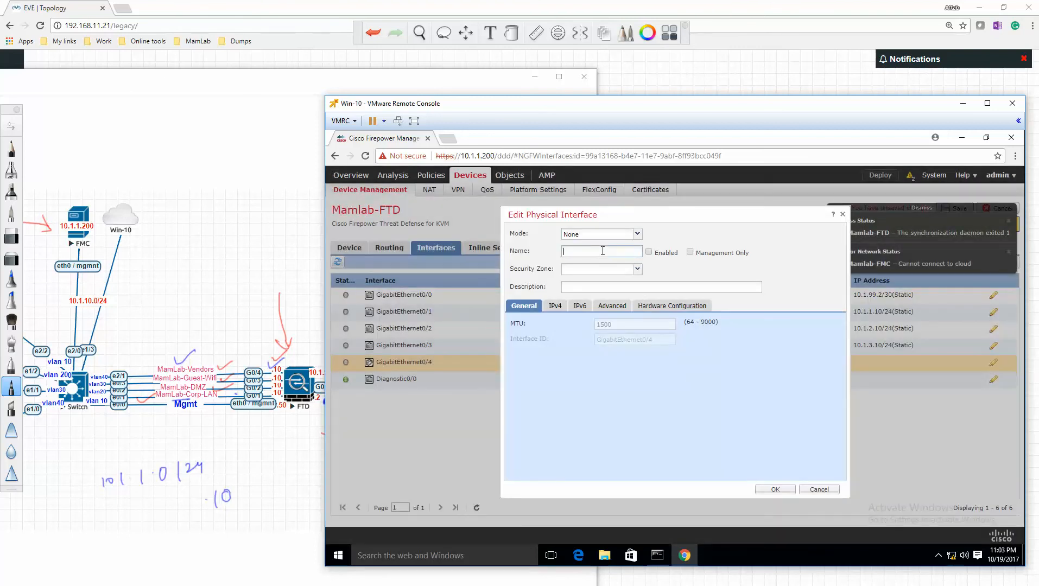
type("Vendior")
key("BackSpace")
key("BackSpace")
key("BackSpace")
type("ors")
left_click(649, 253)
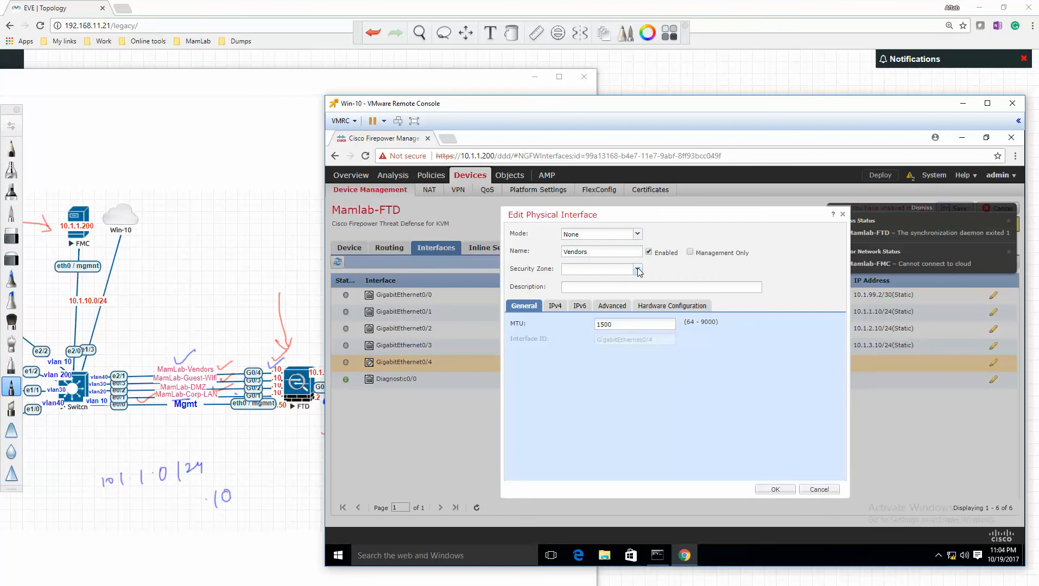
- Create a new security zone named Mamlab_Vendors for the Vendors interface
left_click(639, 270)
left_click(601, 333)
type("Mamlab_Outside")
key("shift+Left")
key("shift+Left")
key("shift+Left")
key("shift+Left")
key("shift+Left")
key("shift+Left")
key("shift+Left")
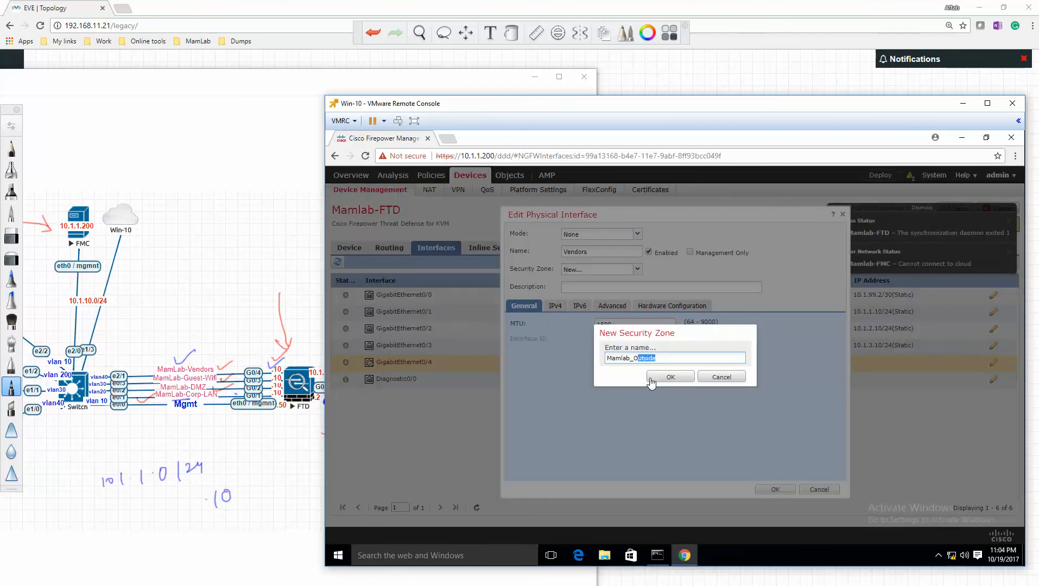
type("Vendors")
left_click(653, 379)
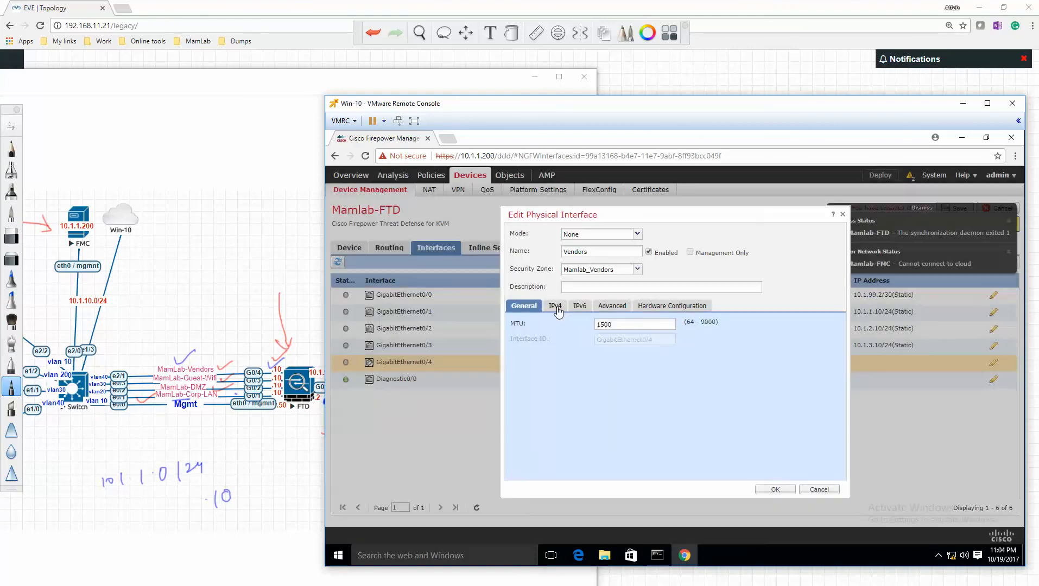
- Assign the static IPv4 address 10.1.4.10/24 to the Vendors interface and accept its configuration
left_click(556, 306)
left_click(625, 337)
type("10")
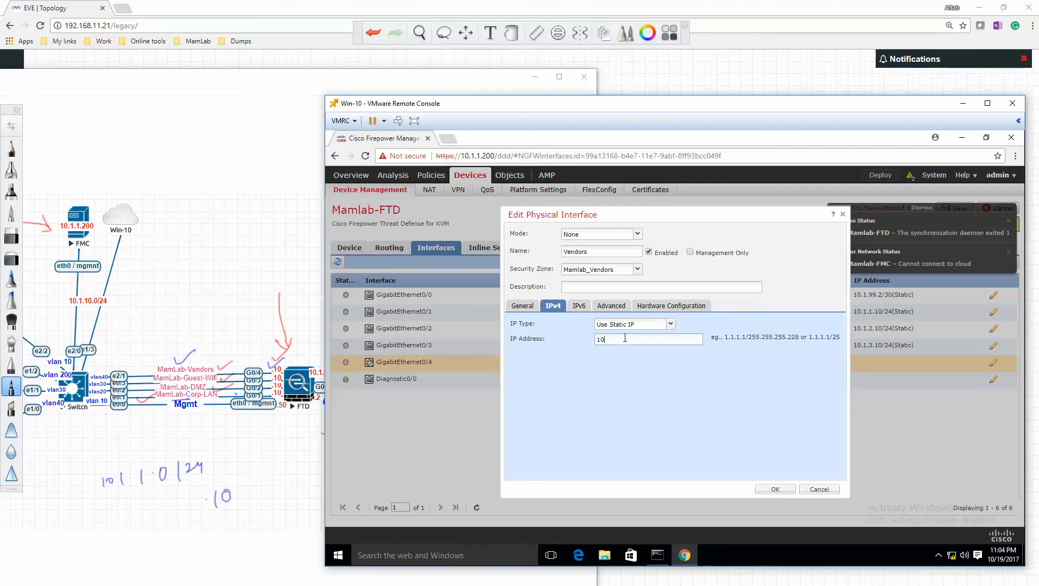
type(".1.4.10")
type("/214")
key("BackSpace")
left_click(775, 490)
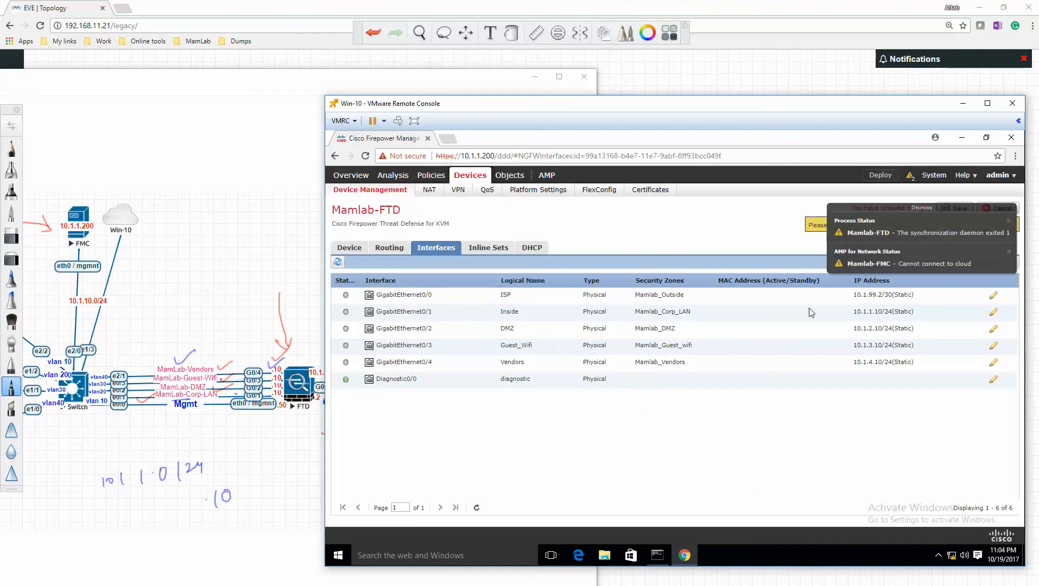
- Dismiss the health notification and review the deployment status and health warnings for Mamlab-FTD and Mamlab-FMC
left_click(1008, 222)
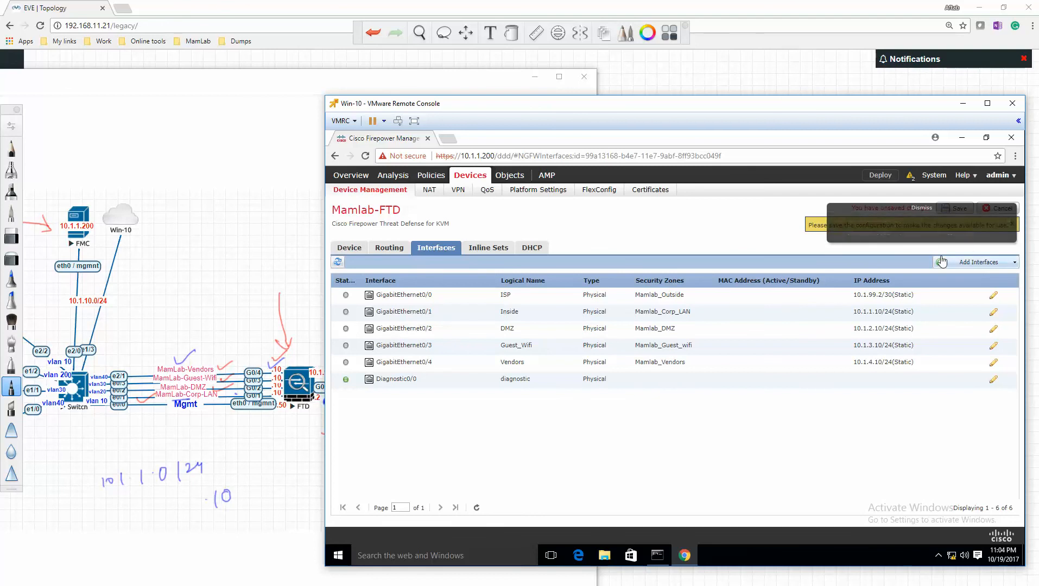
left_click(910, 177)
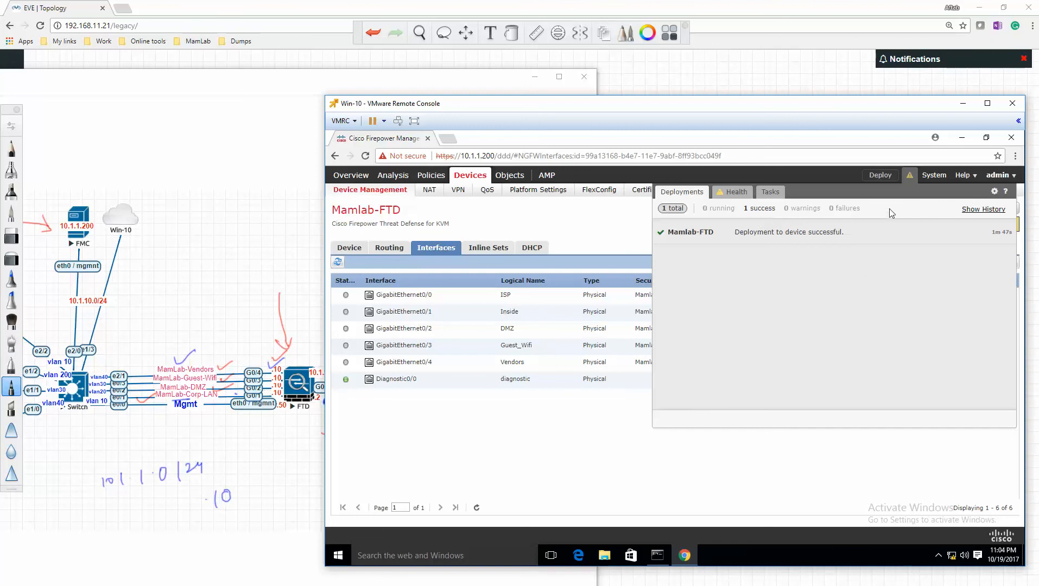
left_click(731, 194)
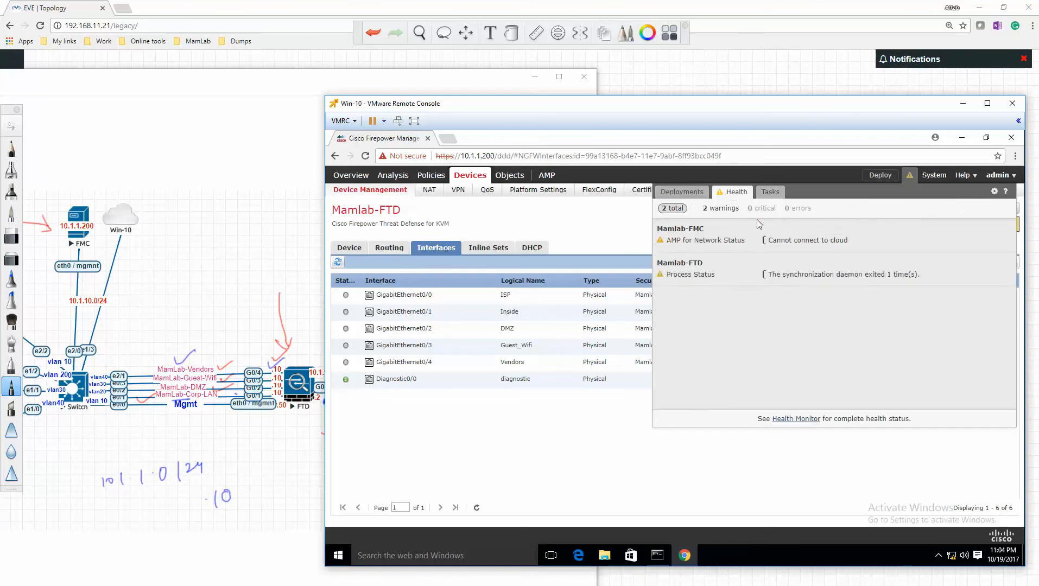
left_click(699, 196)
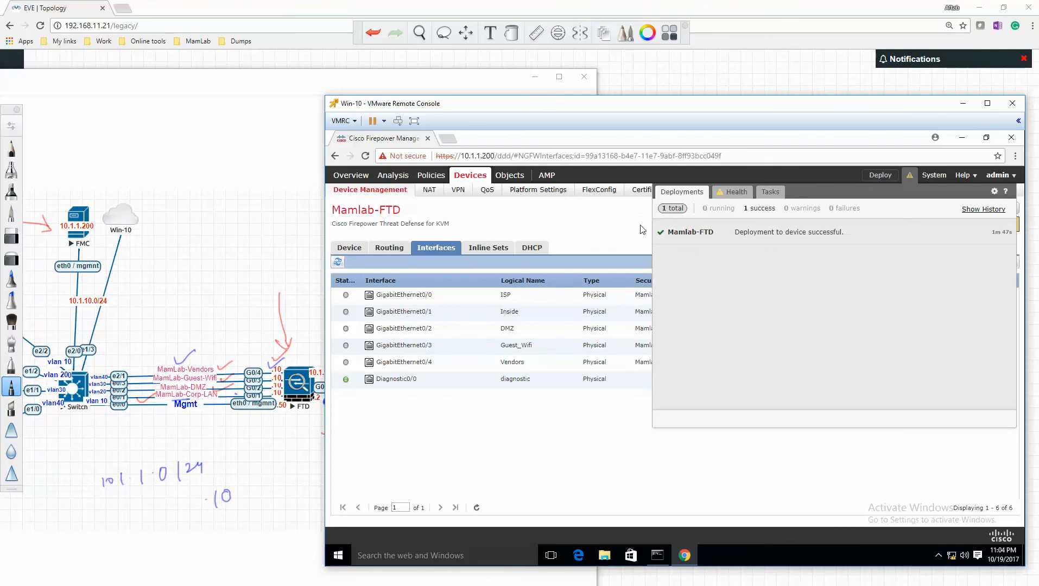
left_click(609, 233)
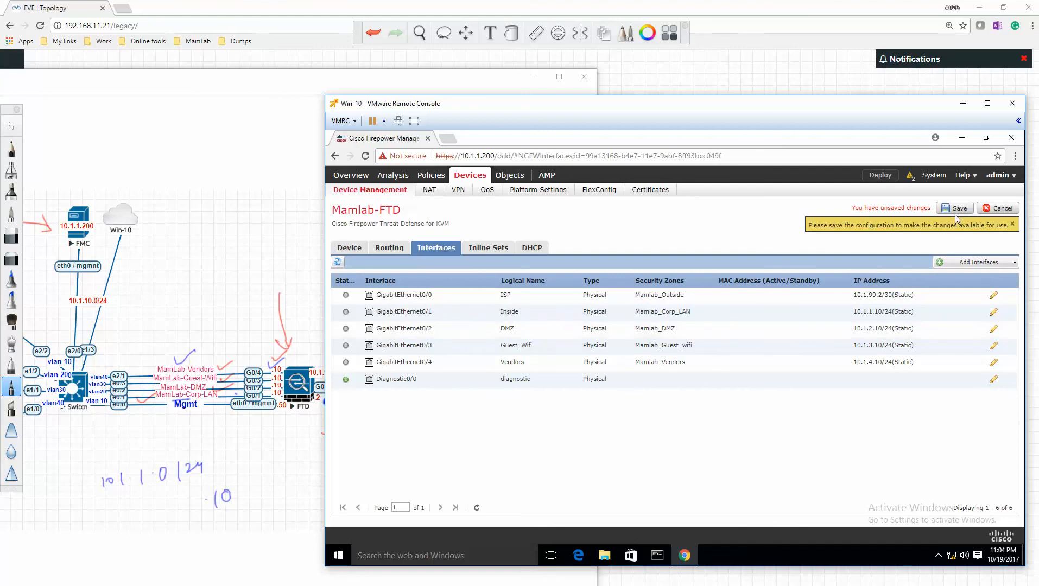
- Cancel leaving for the NAT policies and save the interface configuration of Mamlab-FTD
left_click(430, 191)
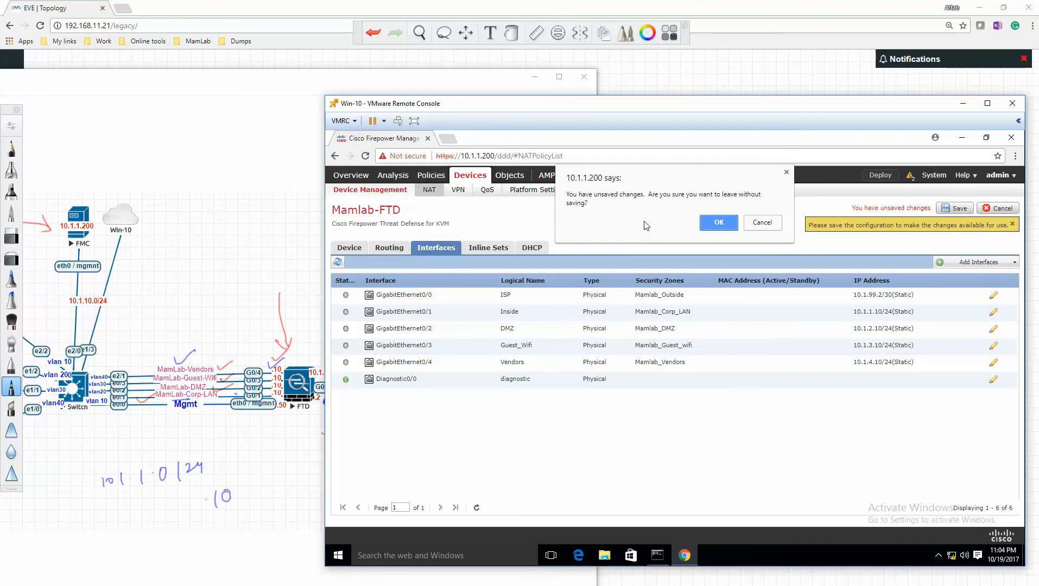
left_click(763, 224)
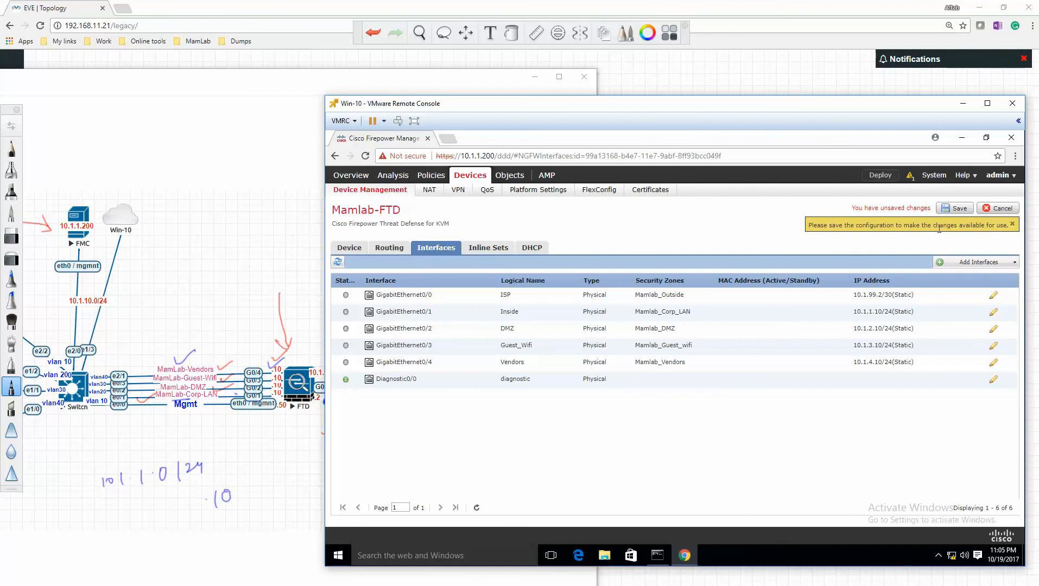
left_click(955, 209)
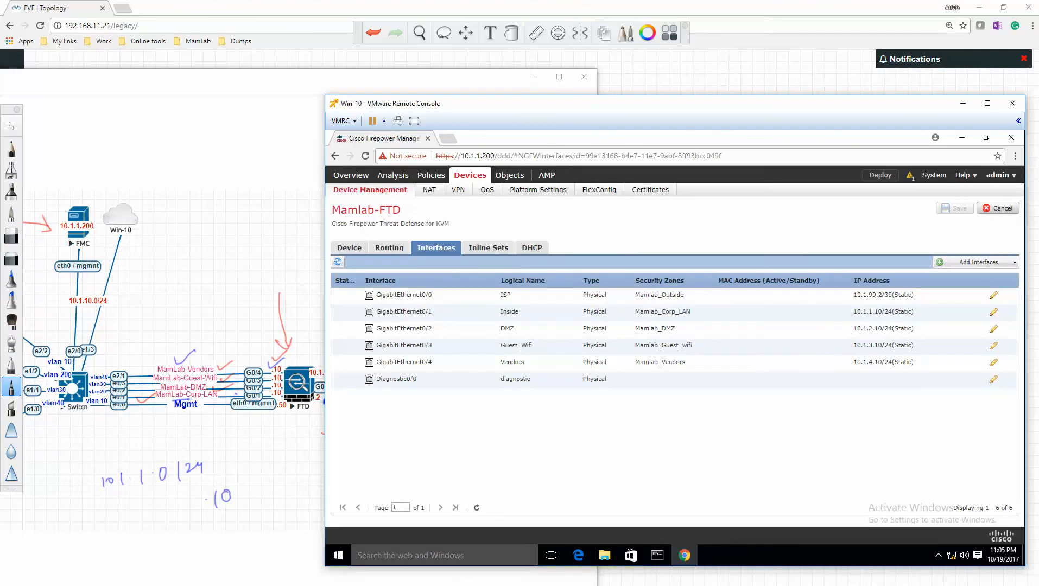
- Switch to the QEMU (FTD) console, run show ip to check the interface addresses, and return to Firepower Management Center
left_click(212, 585)
left_click(270, 568)
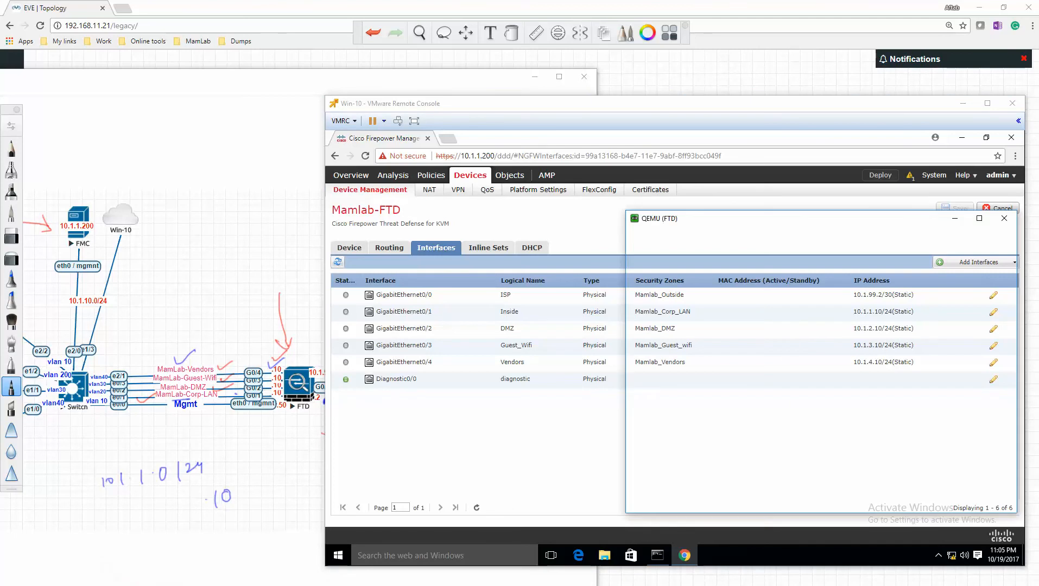
type("show ip")
key("Return")
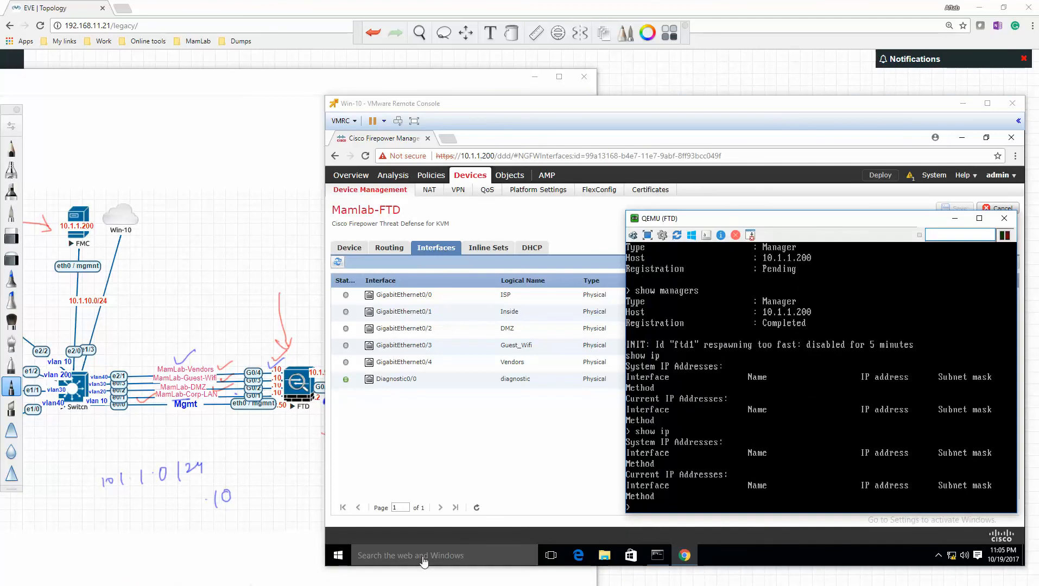
left_click(512, 488)
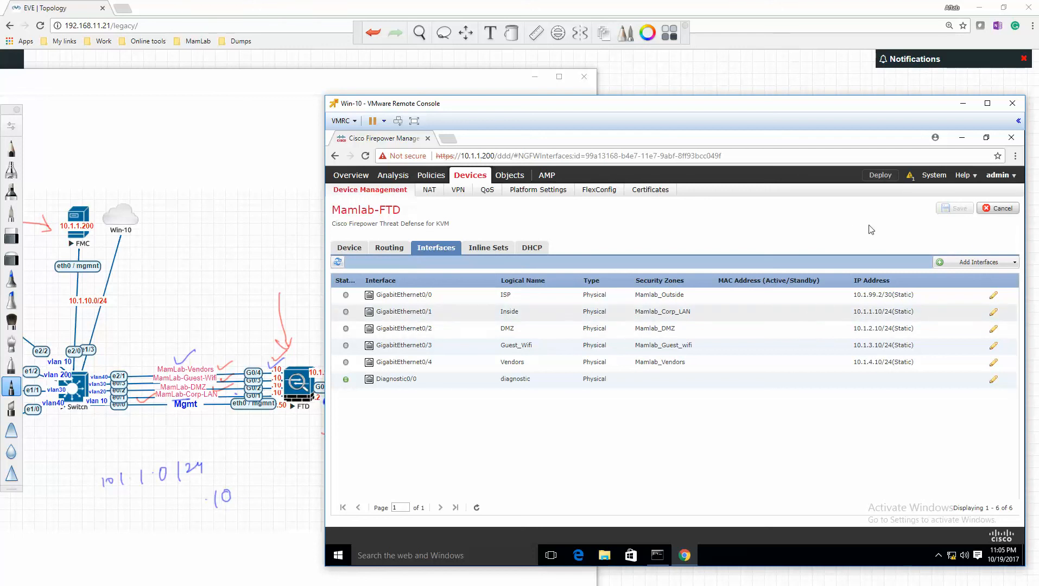
- Select Mamlab-FTD for policy deployment, review its pending policies and device configuration details, and deploy to it
left_click(883, 179)
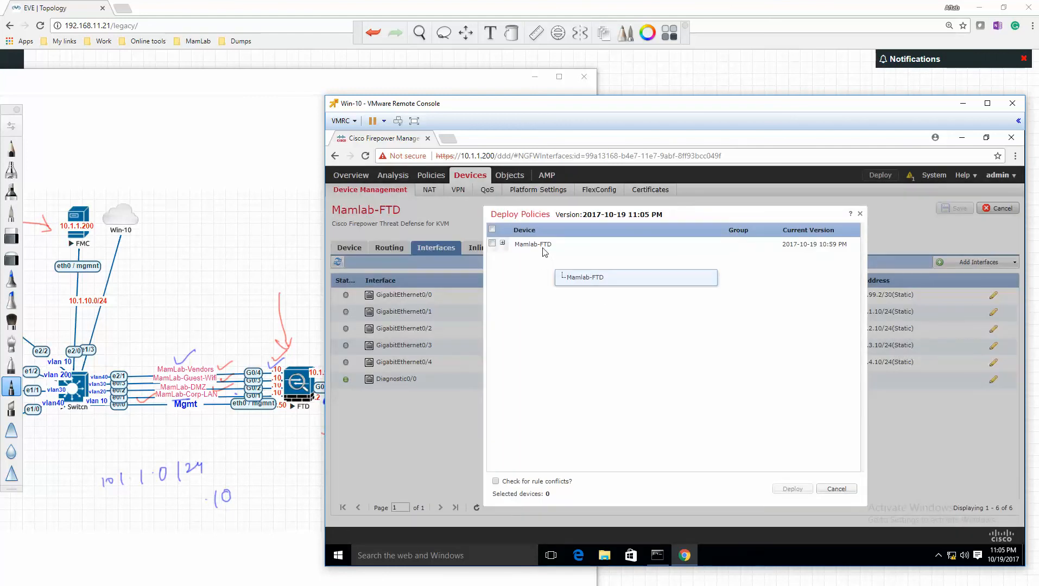
left_click(502, 243)
left_click(492, 243)
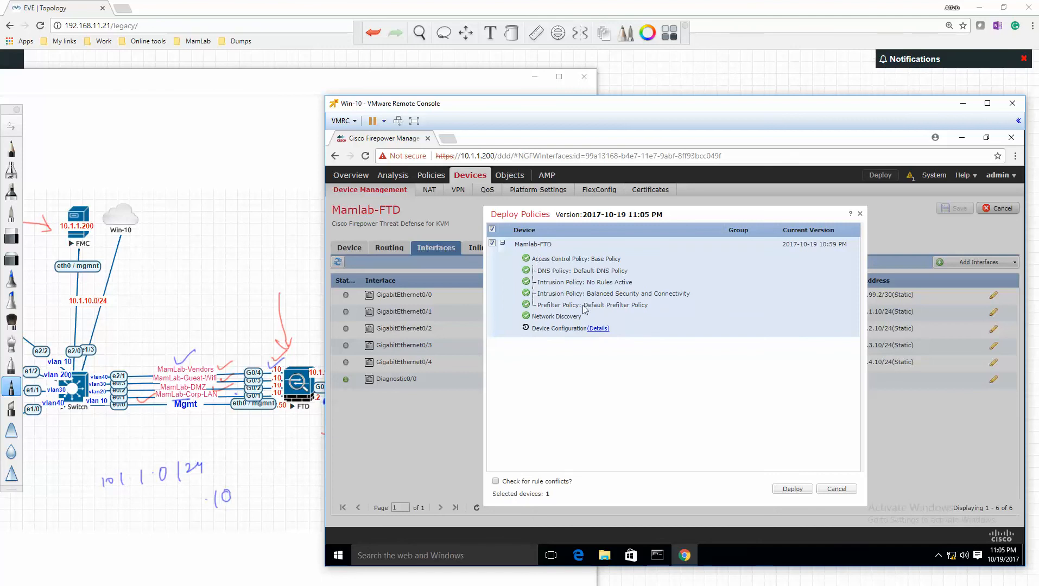
left_click(600, 328)
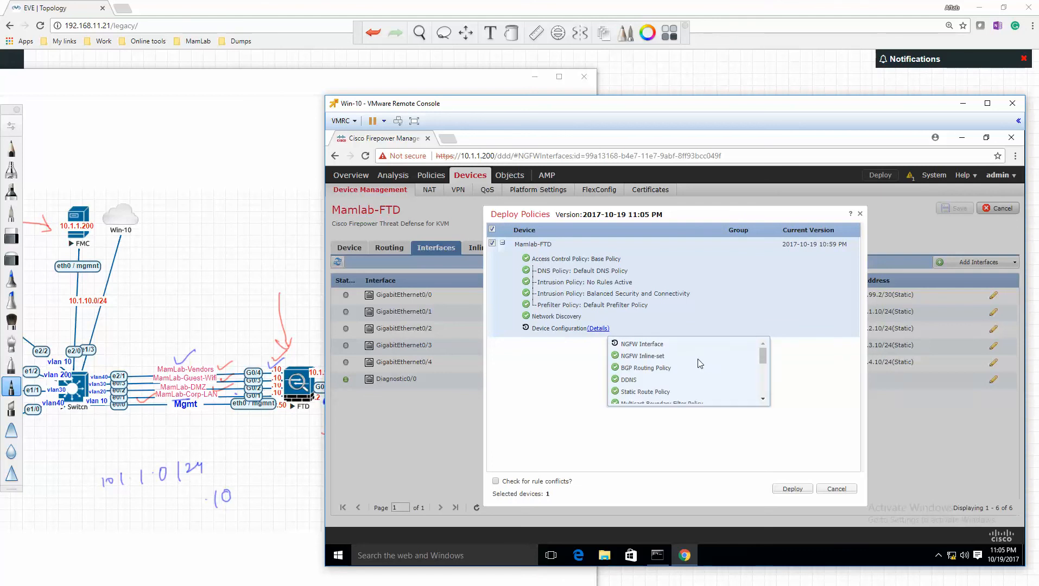
scroll(697, 359, "down", 3)
scroll(697, 359, "down", 2)
left_click(565, 371)
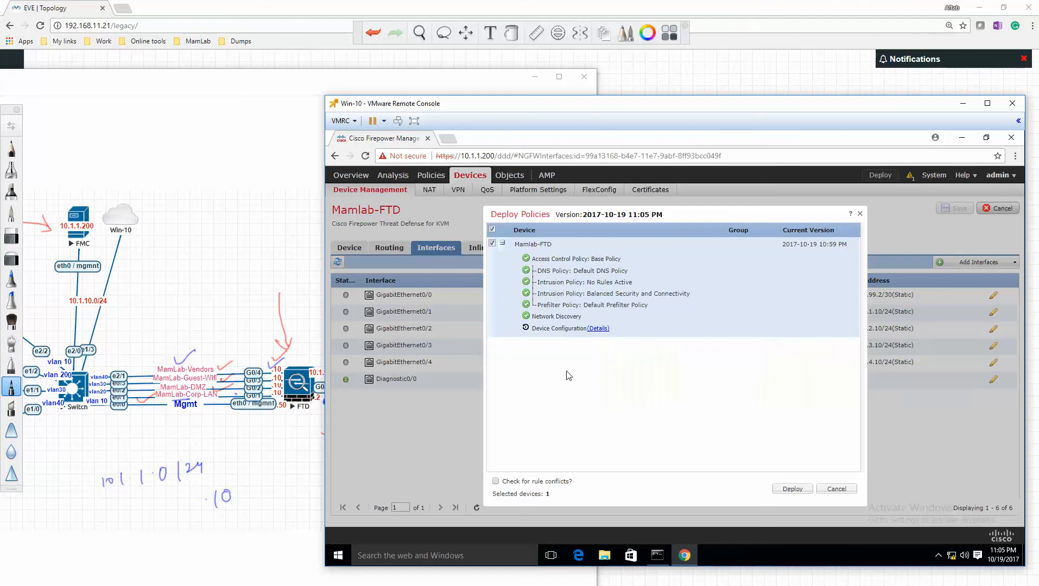
left_click(792, 490)
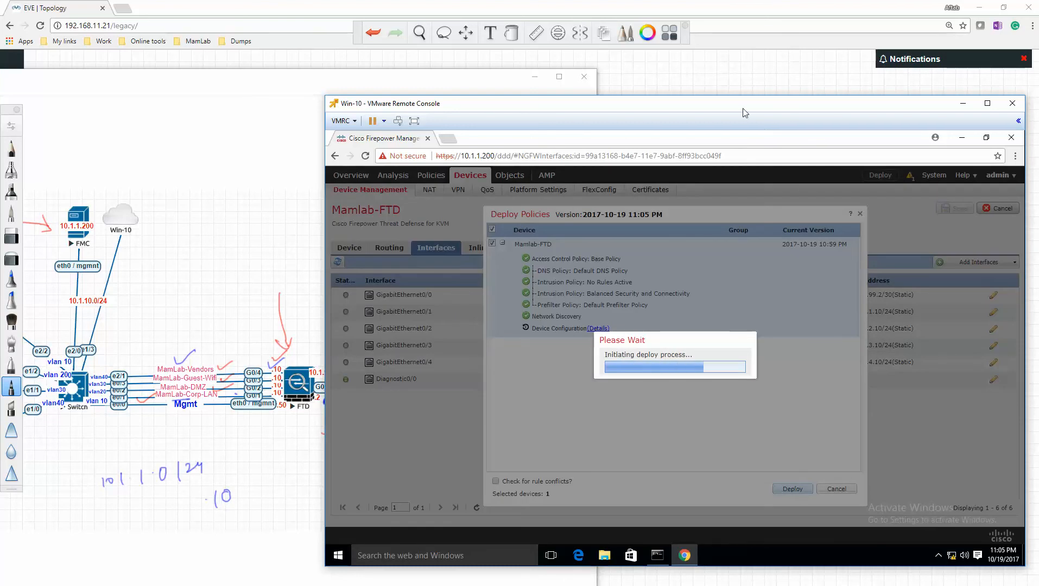
- Display the deployment status of Mamlab-FTD and run show ip in the QEMU (FTD) console
left_click_drag(727, 108, 521, 75)
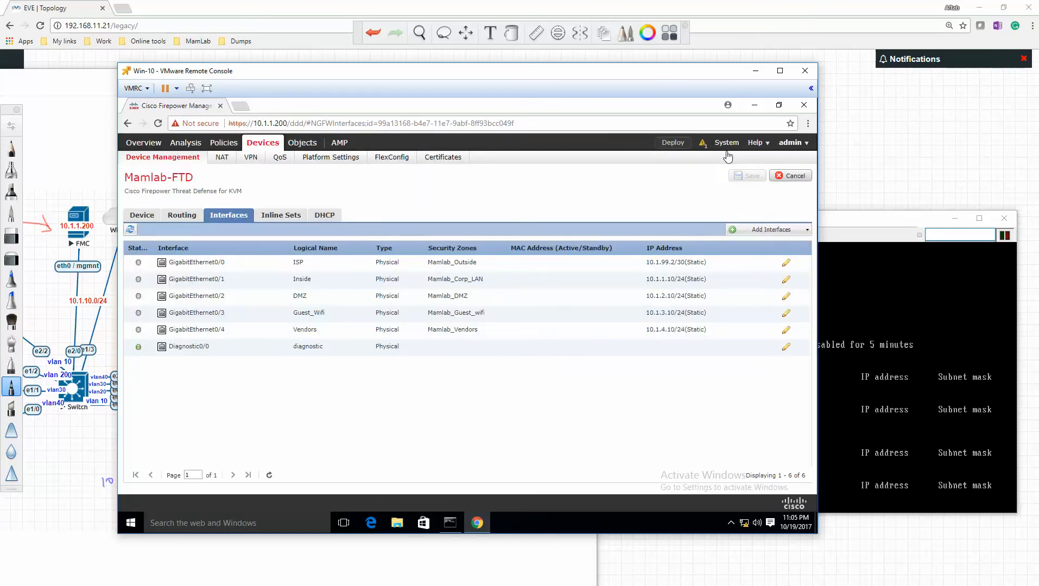
left_click(702, 143)
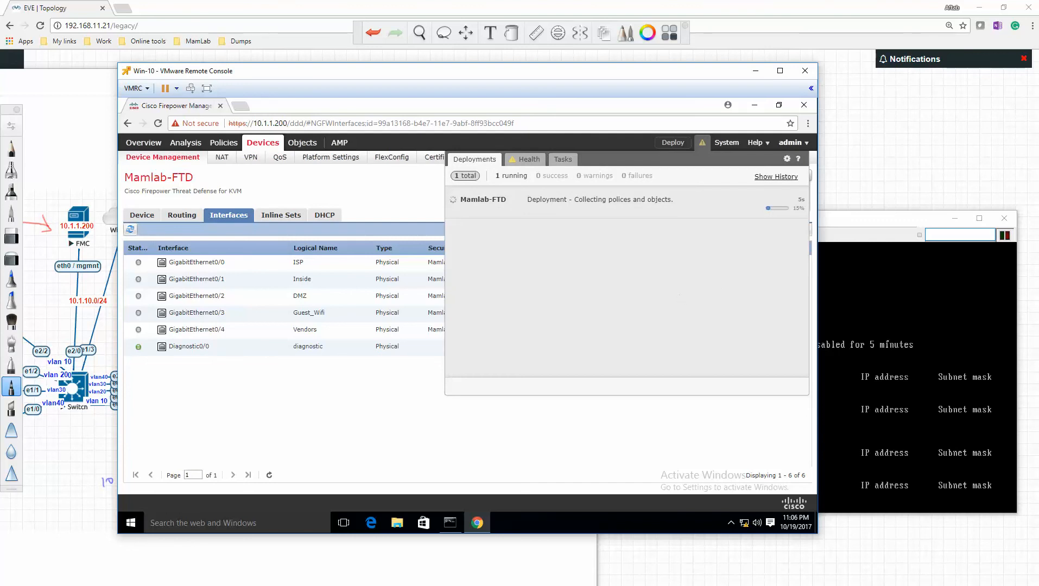
left_click(893, 328)
key("Up")
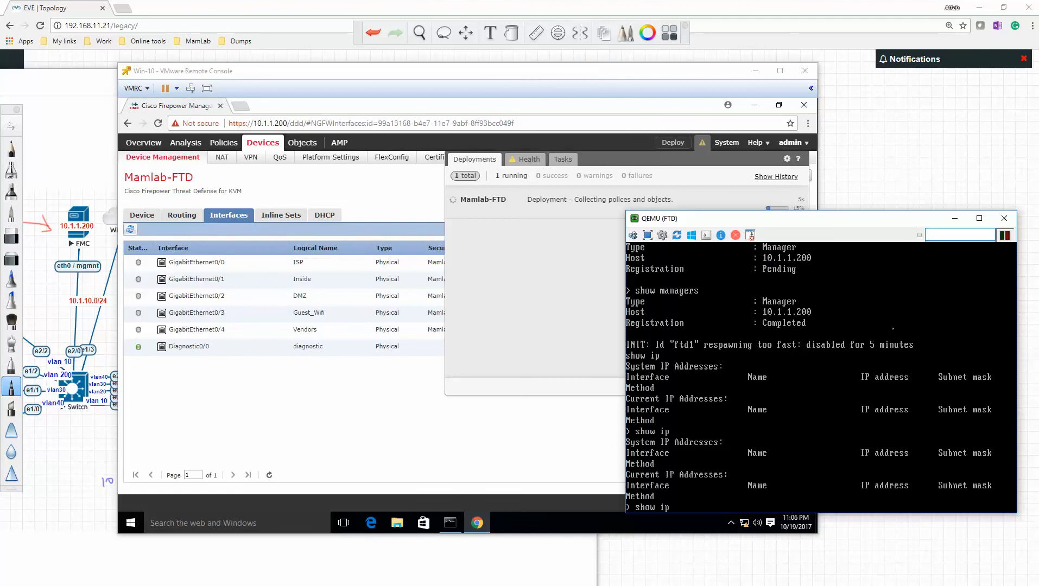
key("Return")
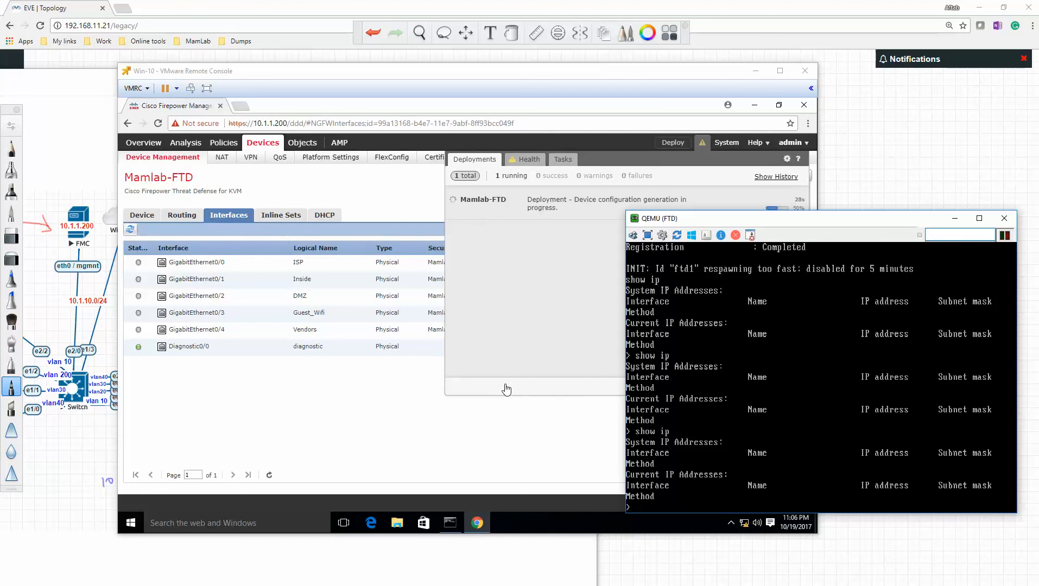
- Repeat show ip in the QEMU (FTD) console as the deployment proceeds, and close the deployment status in Firepower Management Center
left_click_drag(848, 234, 852, 259)
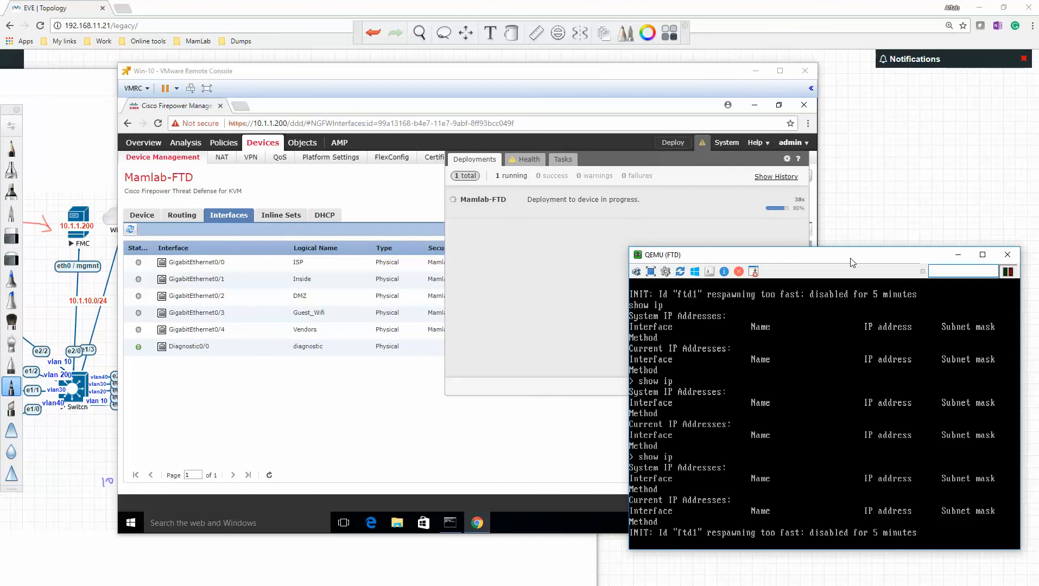
key("Return")
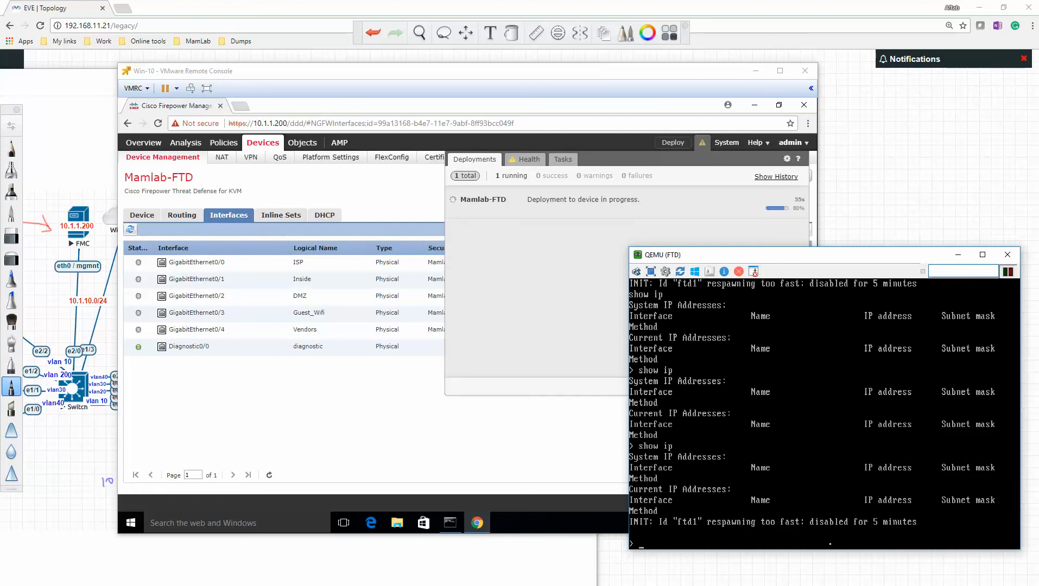
type("show ip")
key("Return")
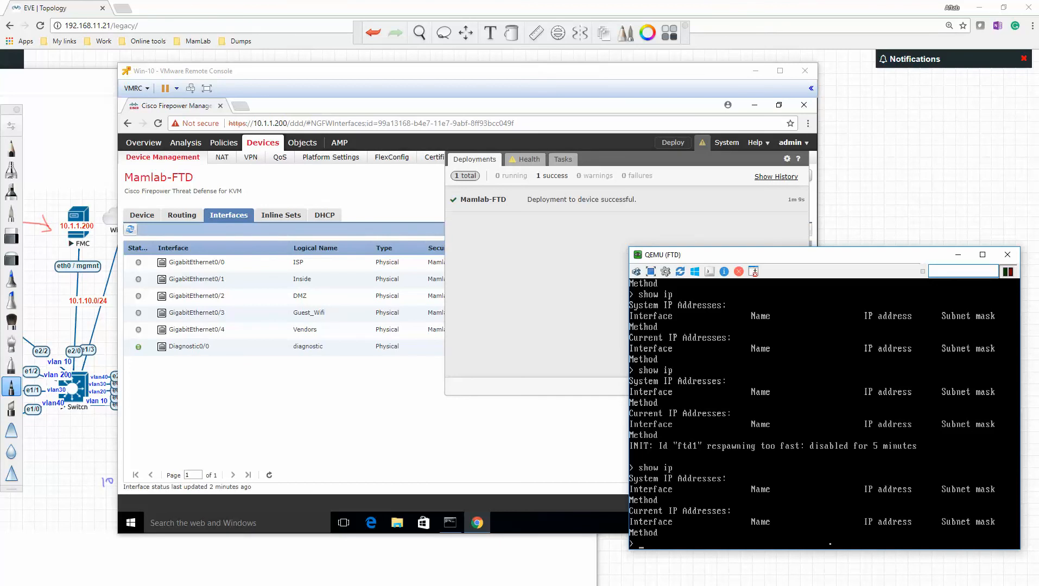
type("show ip")
key("Return")
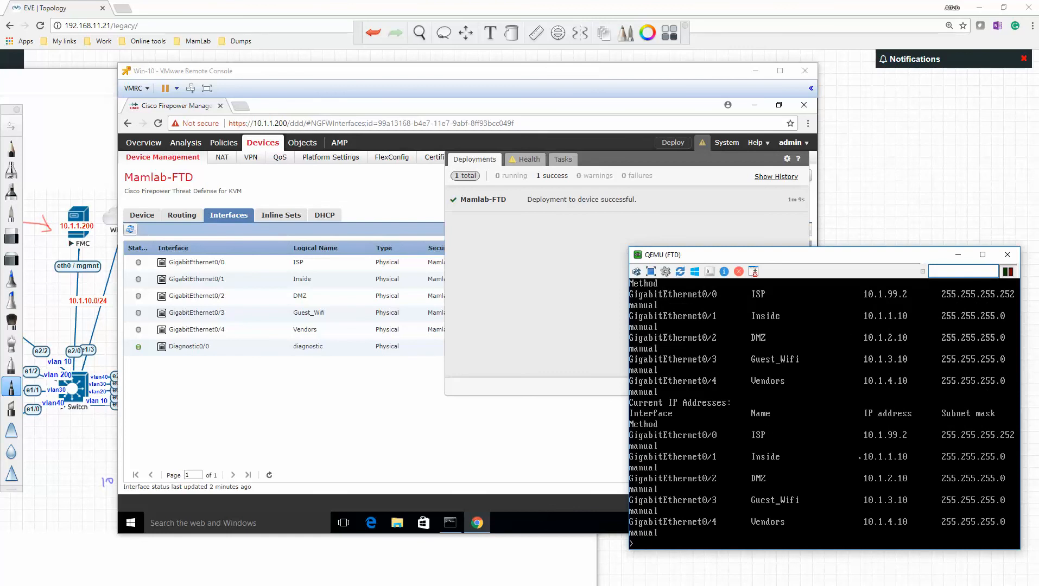
left_click(554, 276)
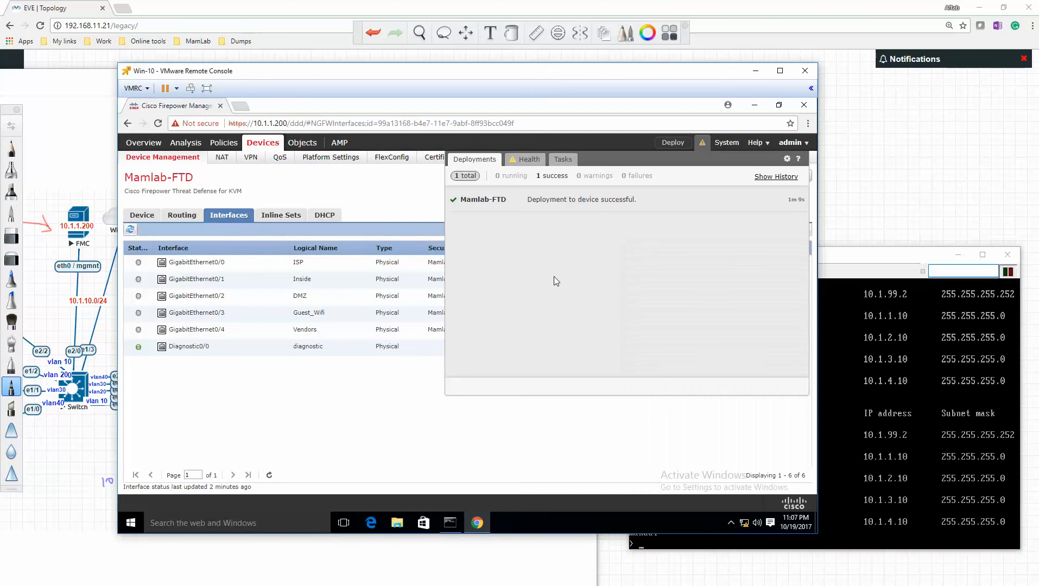
left_click(234, 446)
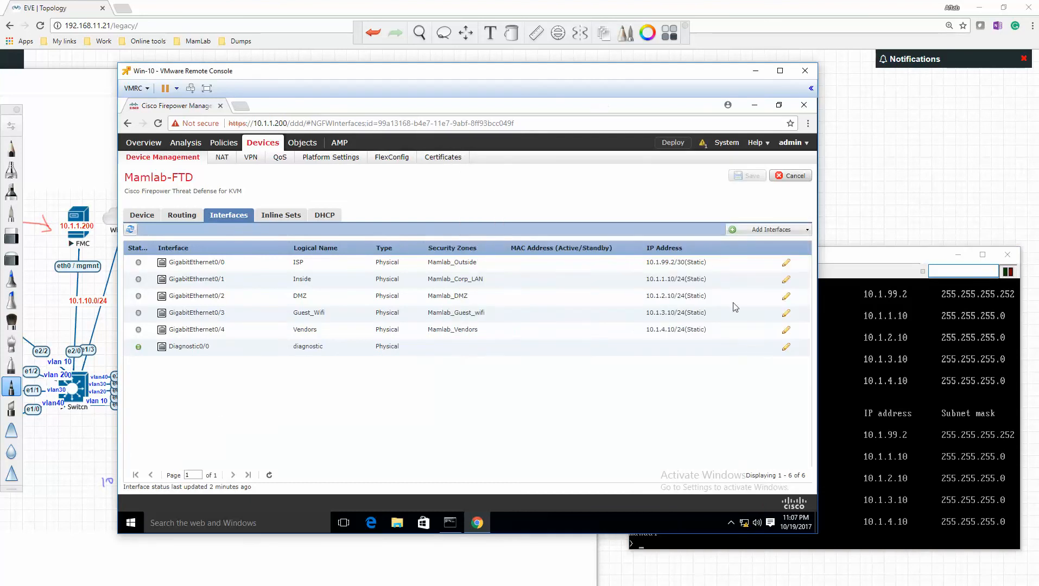
- Switch to the QEMU (FTD) console and test connectivity by pinging 10.1.1.200 and 8.8.8.8
left_click(846, 444)
type("pi")
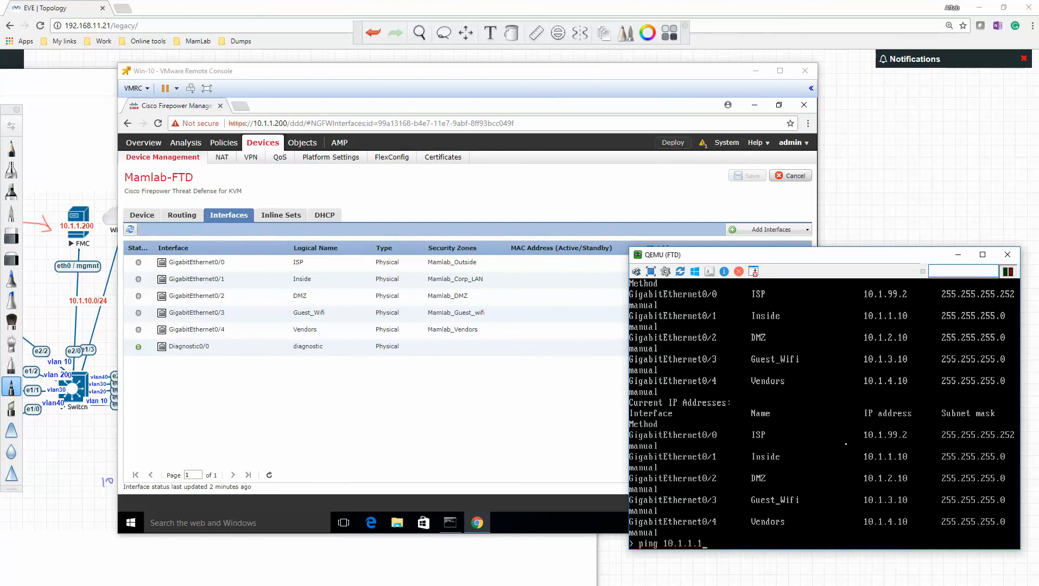
type("ng 10.1.1.200")
key("Return")
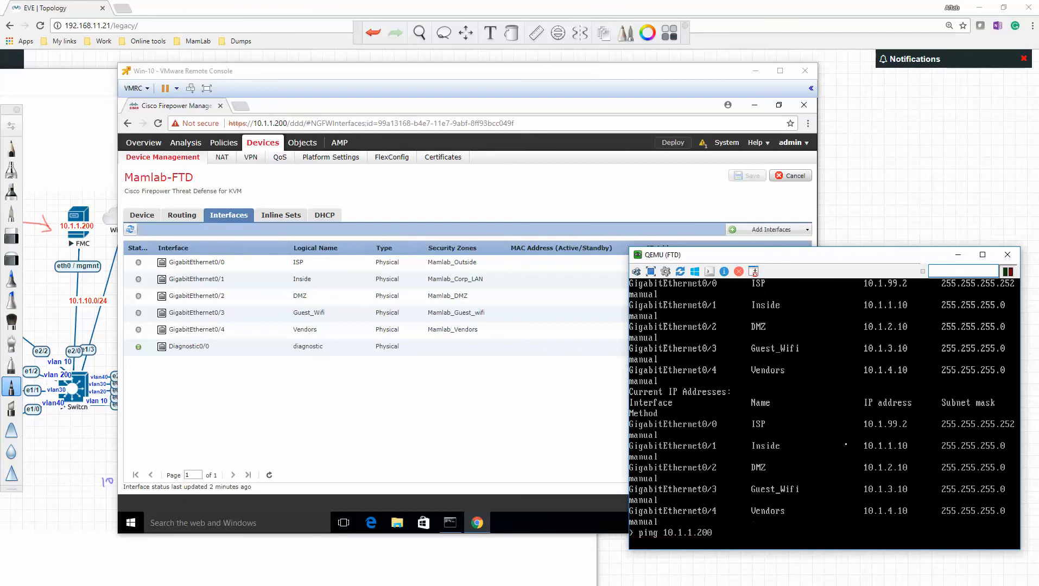
type("ping 8.8.8")
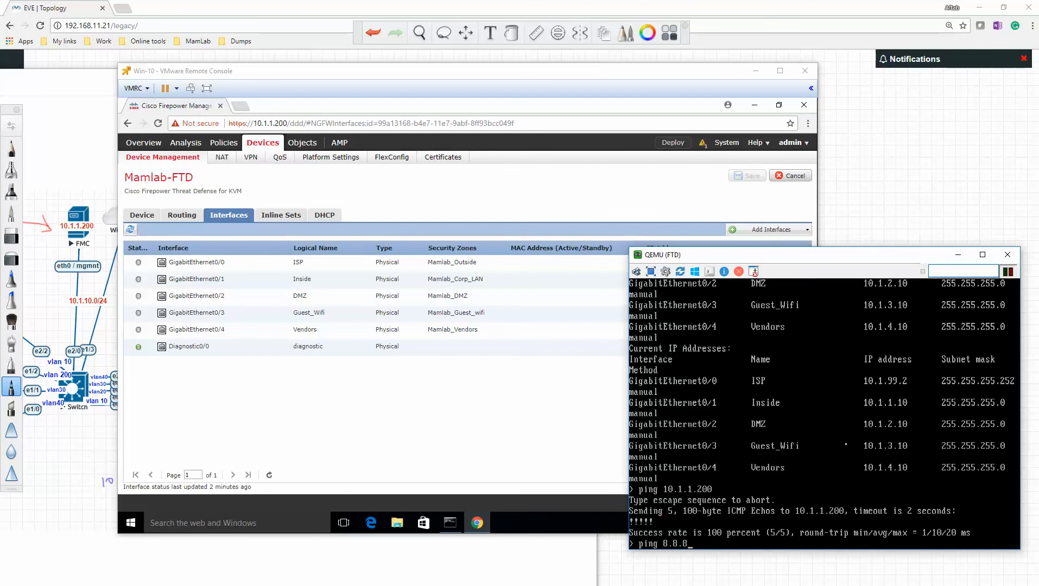
type(".8")
key("Return")
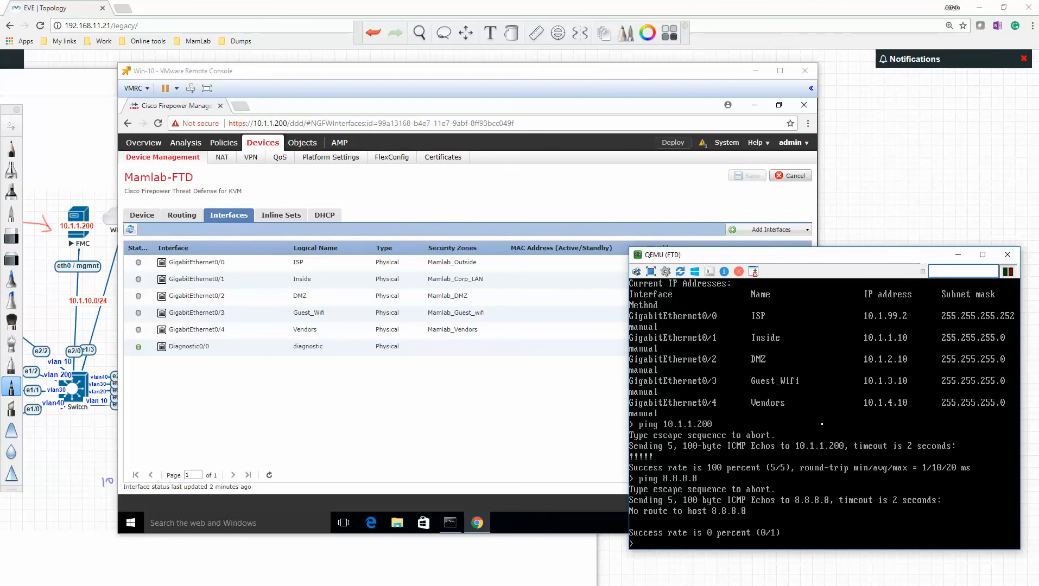
- Return to Firepower Management Center and start an IPv4 static route for Mamlab-FTD on the ISP interface with any-ipv4 as the network
left_click(407, 419)
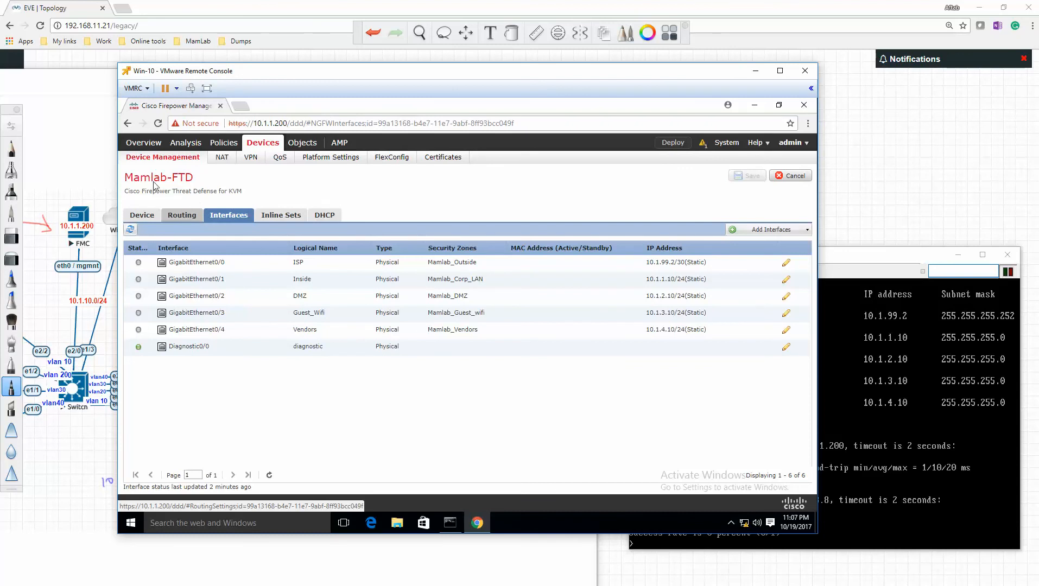
left_click(183, 215)
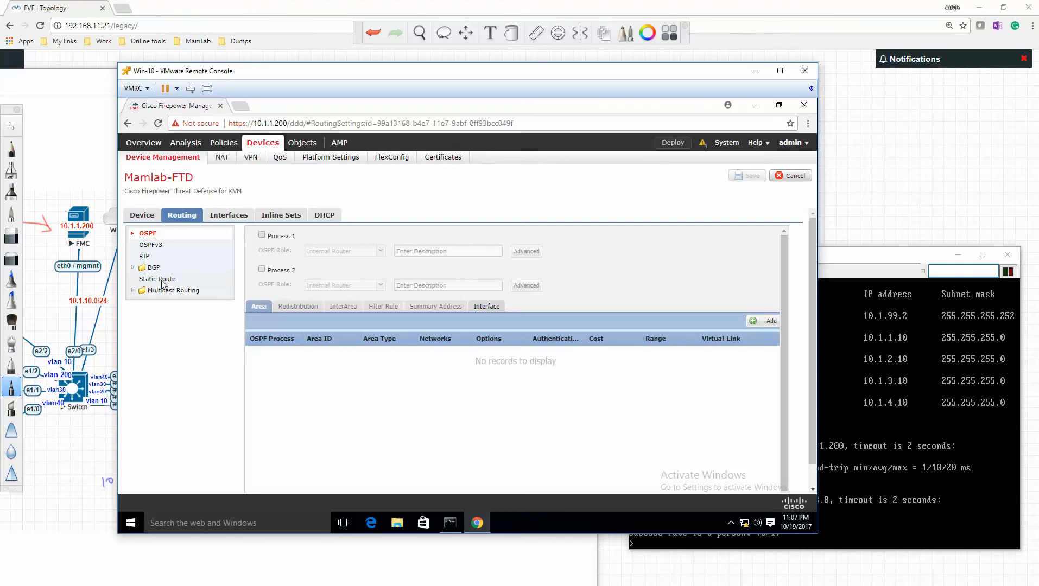
left_click(159, 279)
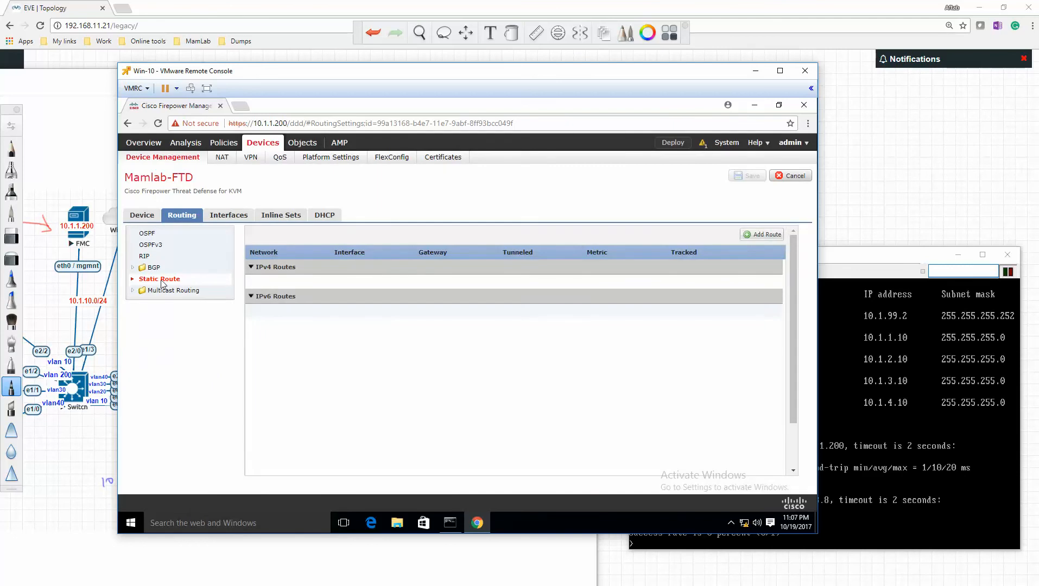
left_click(754, 236)
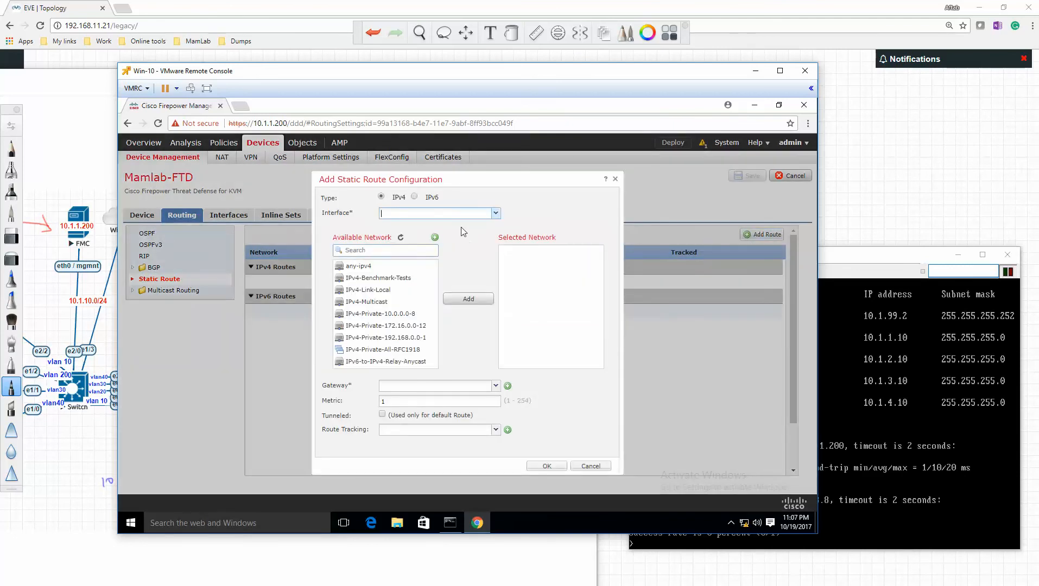
left_click(496, 214)
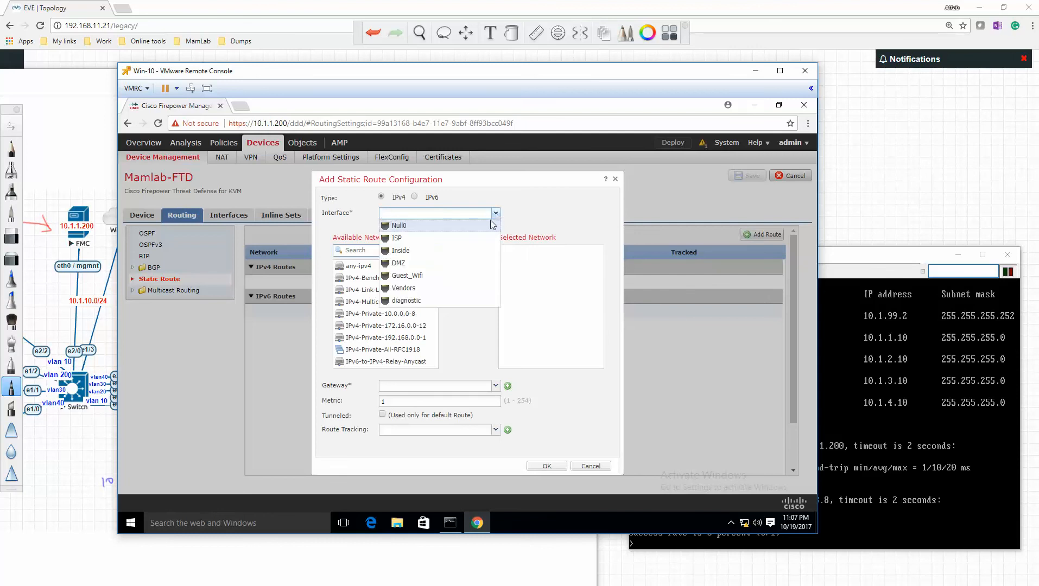
left_click(467, 238)
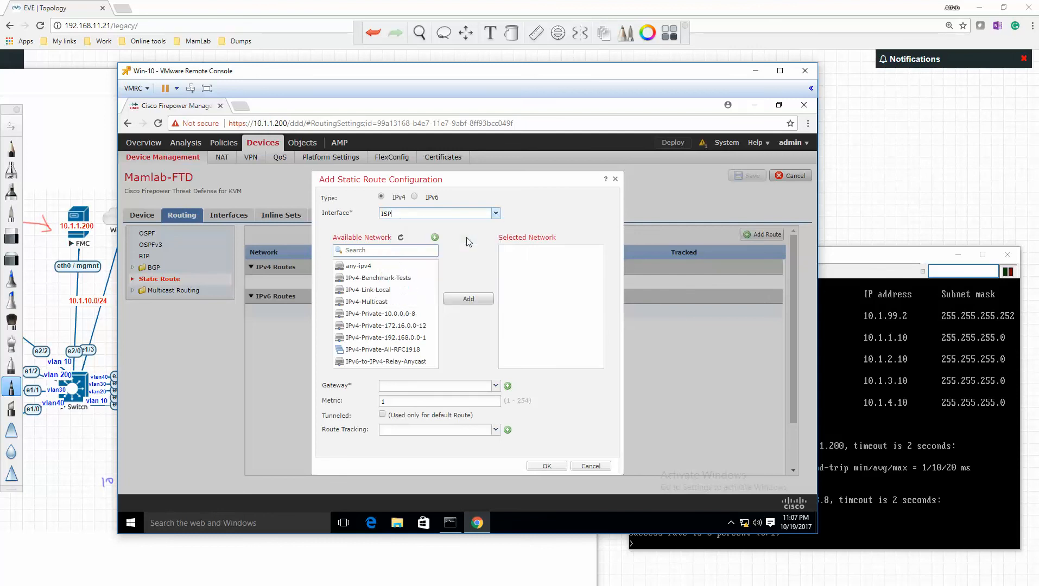
left_click(385, 266)
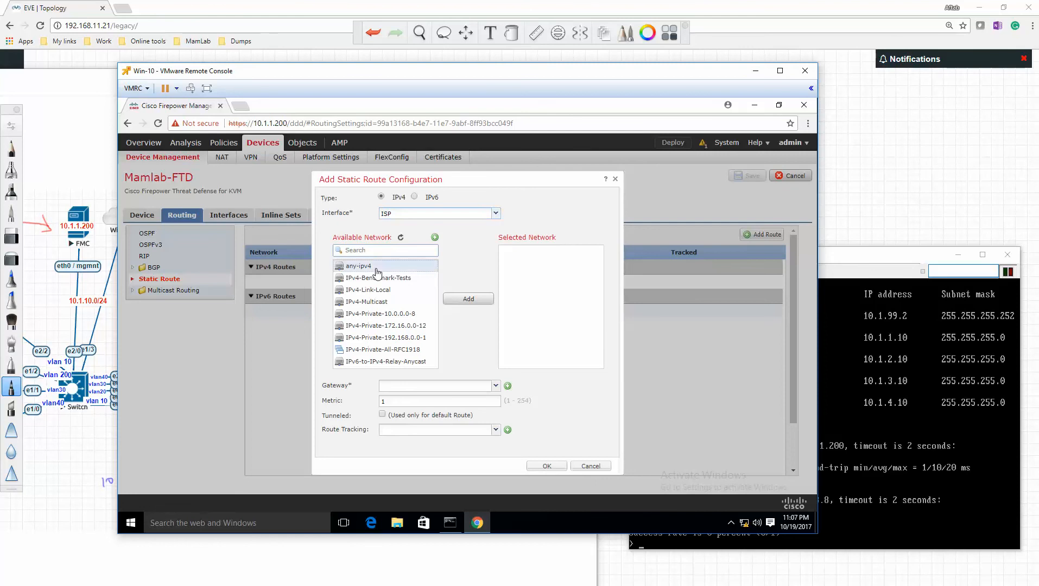
left_click(469, 299)
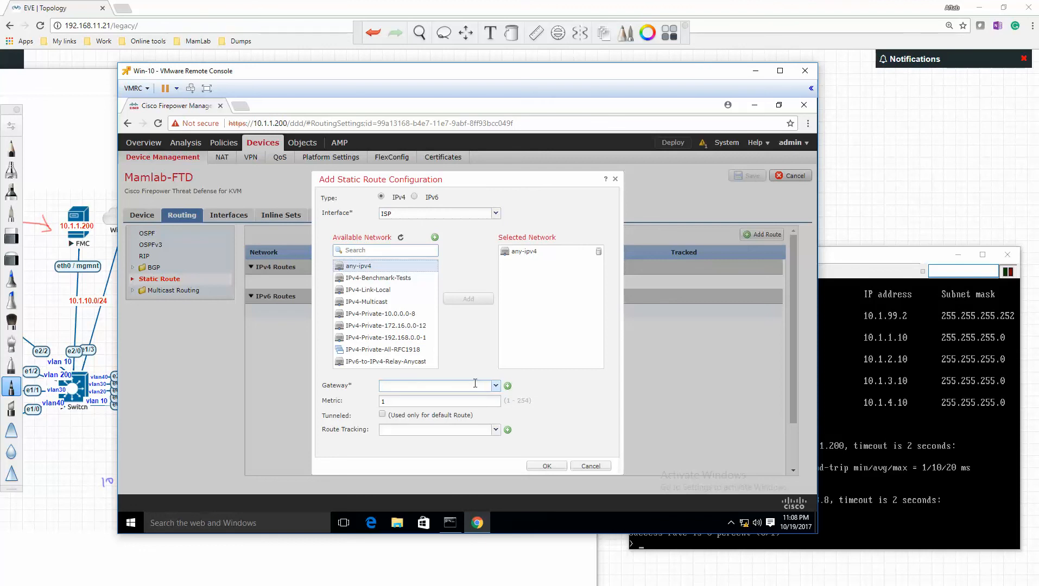
- Start a new network object for the route's gateway and name it Mamlab_ISP_Def_Route
left_click(508, 387)
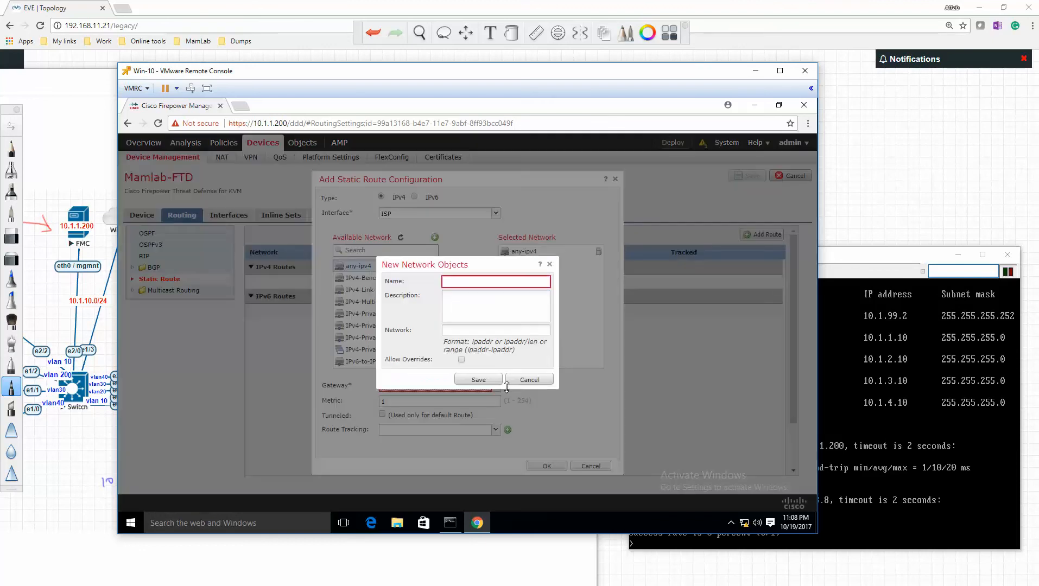
left_click(469, 281)
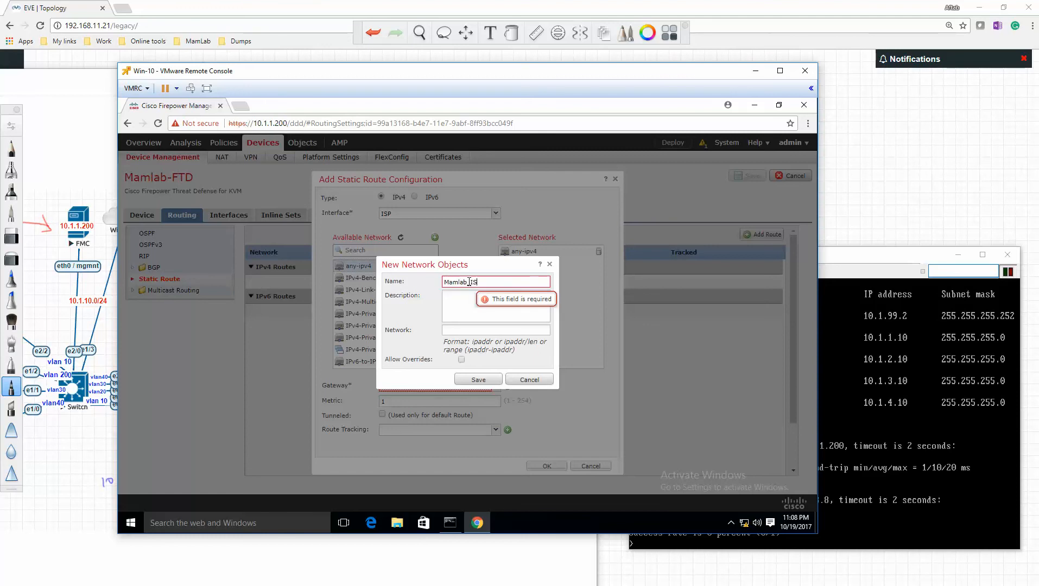
type("Mamlab_ISP_Default")
key("shift+Left")
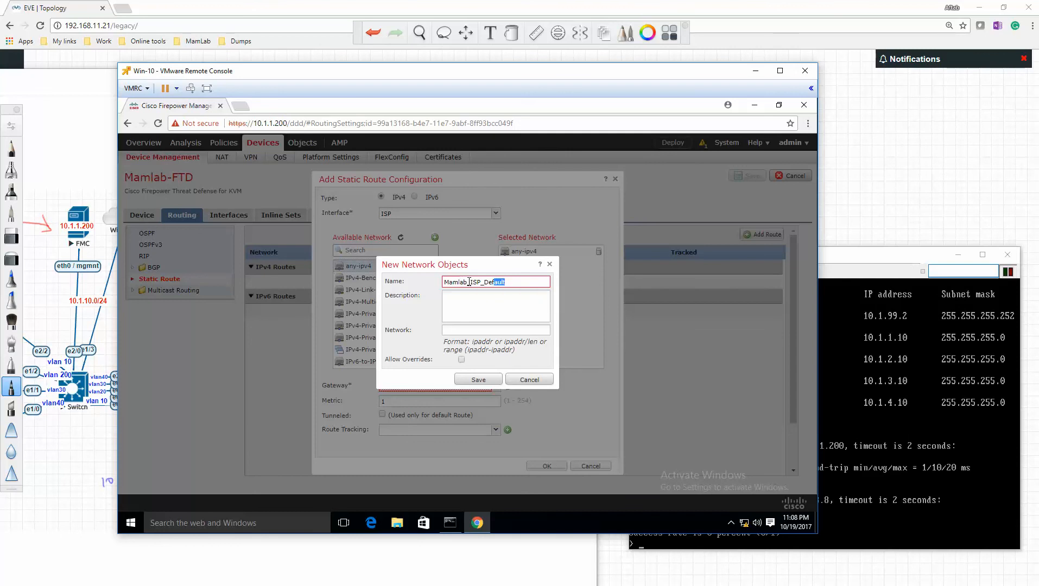
type("R")
type("_")
key("Tab")
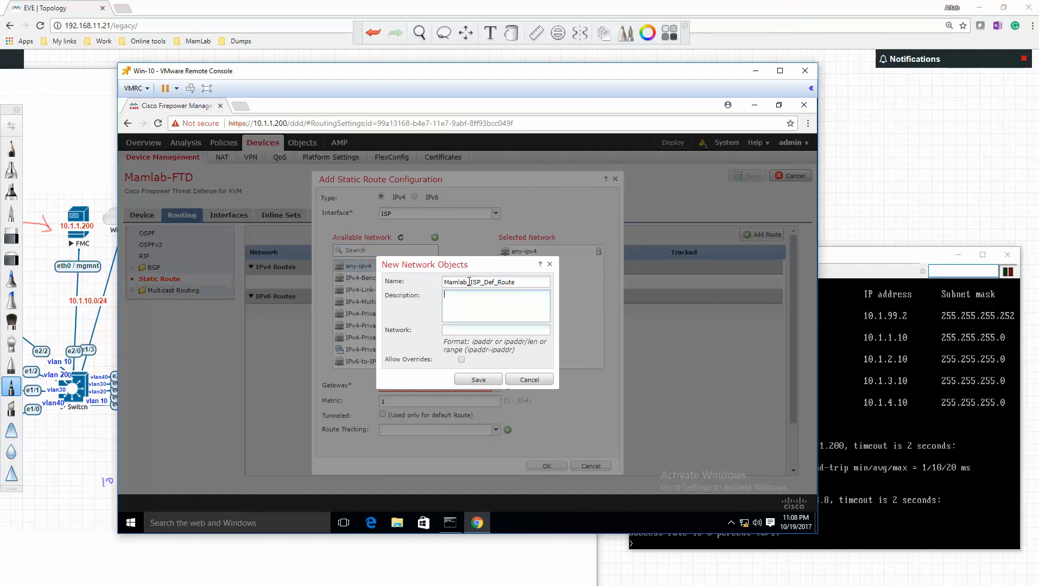
- Enter the description default route, check the ISP address in the topology, set the object's network to 10.1.99.1, and save it
type("default rout")
type("10.1.99")
left_click(97, 435)
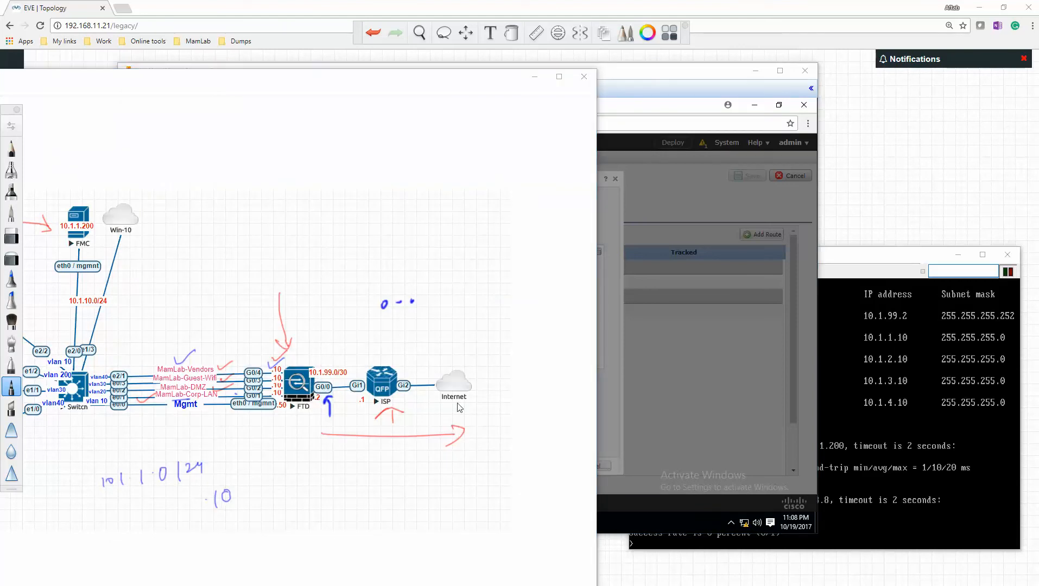
key("alt+Tab")
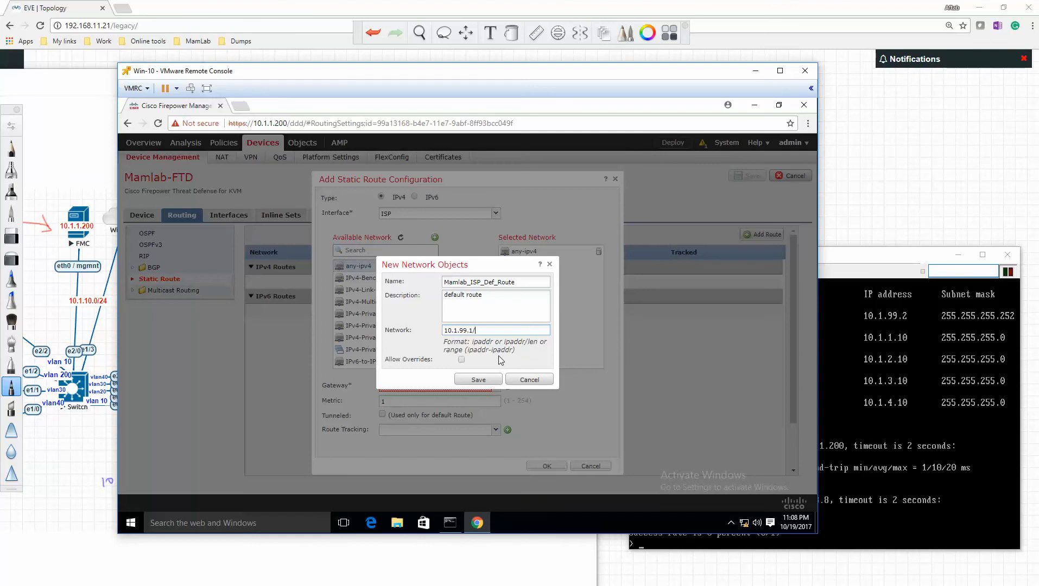
left_click(491, 374)
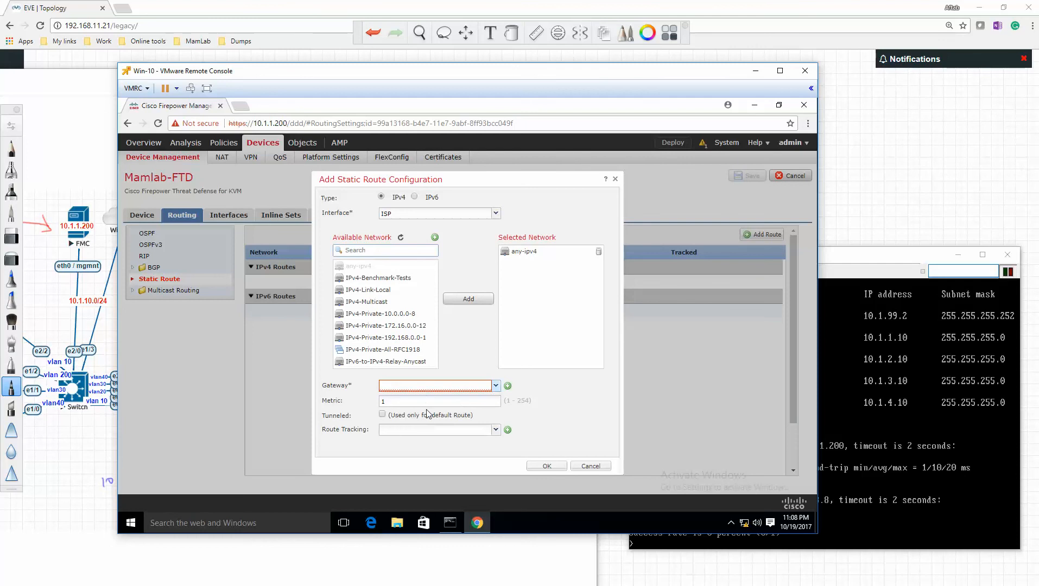
- Choose Mamlab_ISP_Def_Route as the static route's gateway, confirm the route, and save the routing changes for Mamlab-FTD
left_click(497, 386)
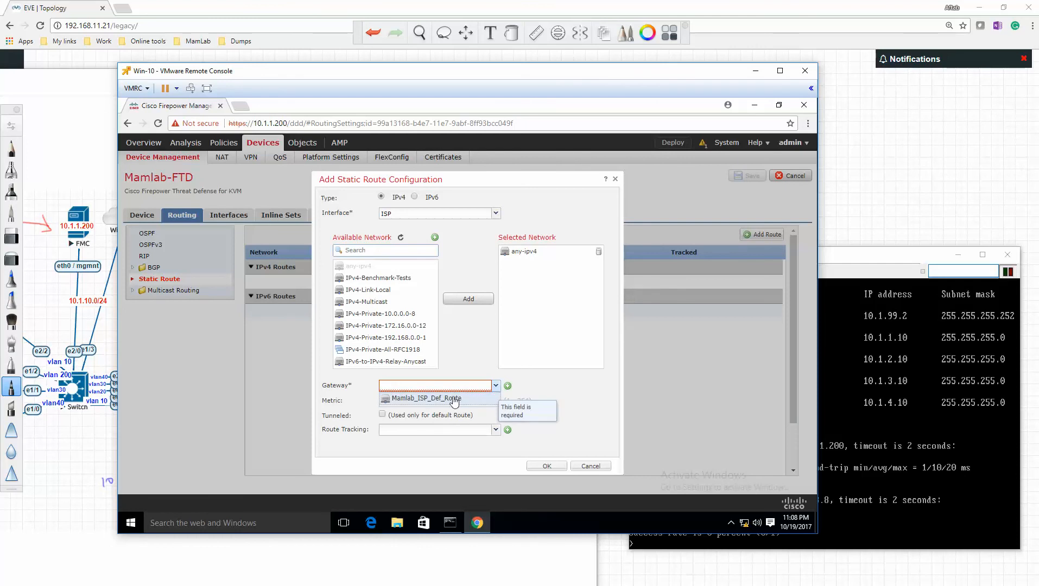
left_click(434, 398)
left_click(554, 467)
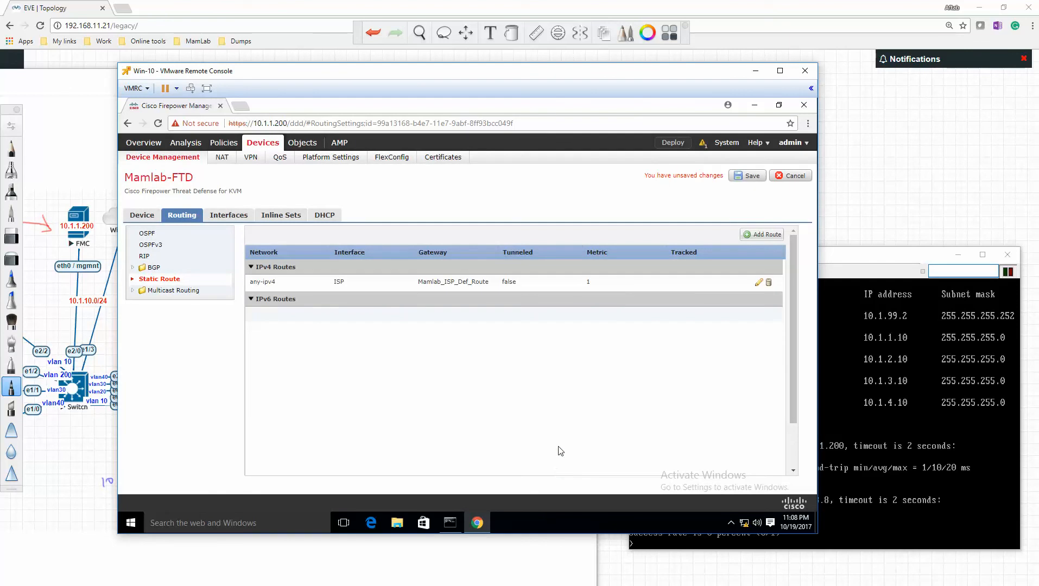
left_click(748, 176)
- Switch to the QEMU (FTD) console and repeat the ping to 8.8.8.8
left_click(886, 527)
key("Up")
key("Return")
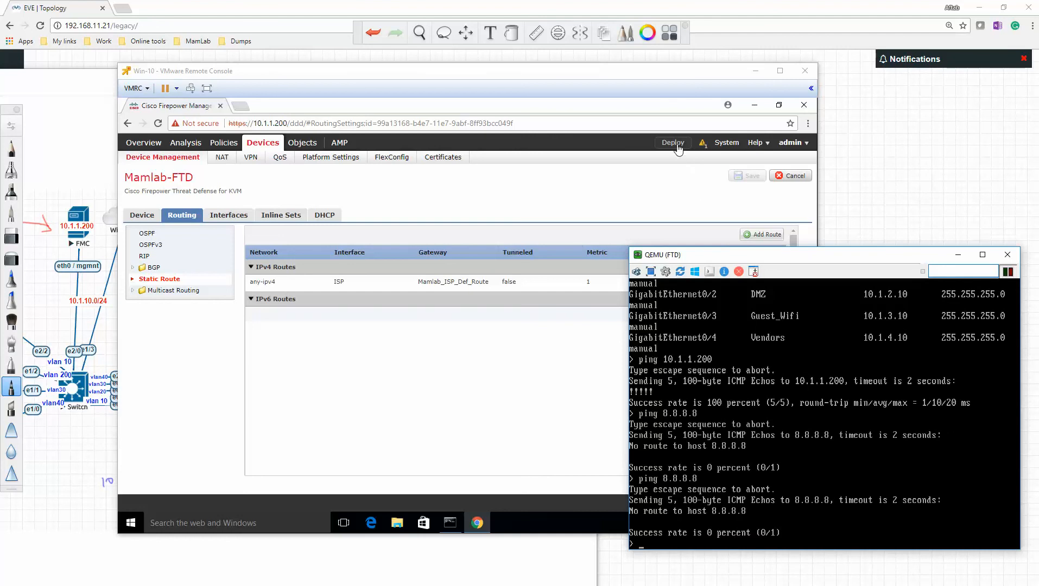
- Select Mamlab-FTD for deployment in Firepower Management Center, review the Static Route Policy in its device configuration details, and deploy the changes
left_click(678, 148)
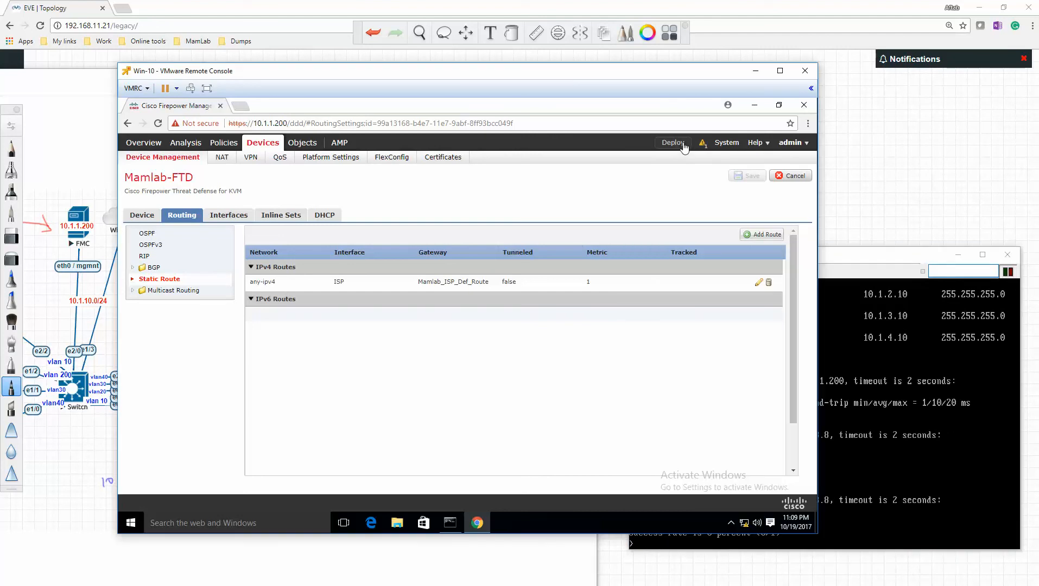
left_click(677, 142)
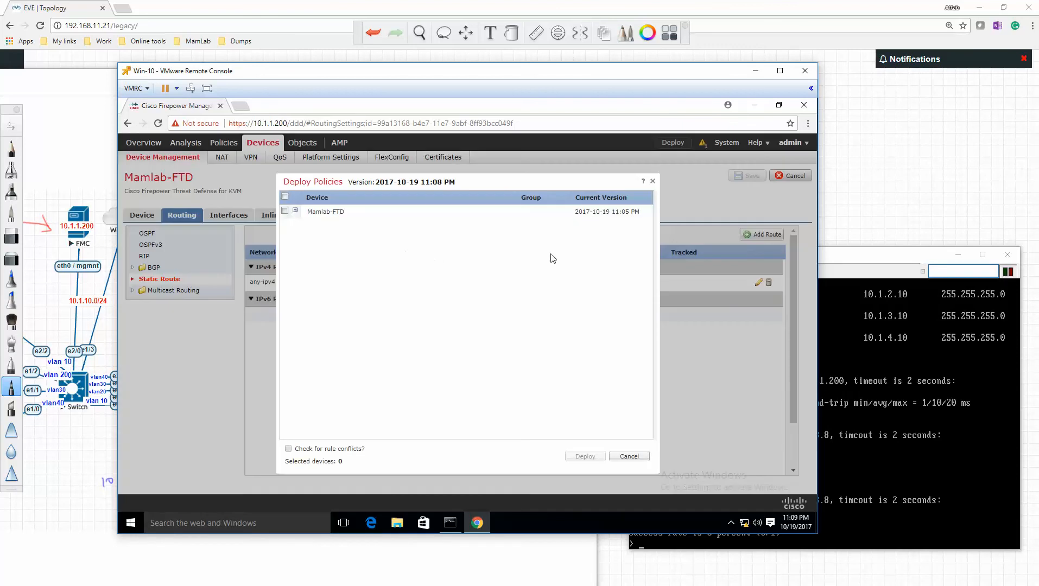
left_click(285, 211)
left_click(296, 211)
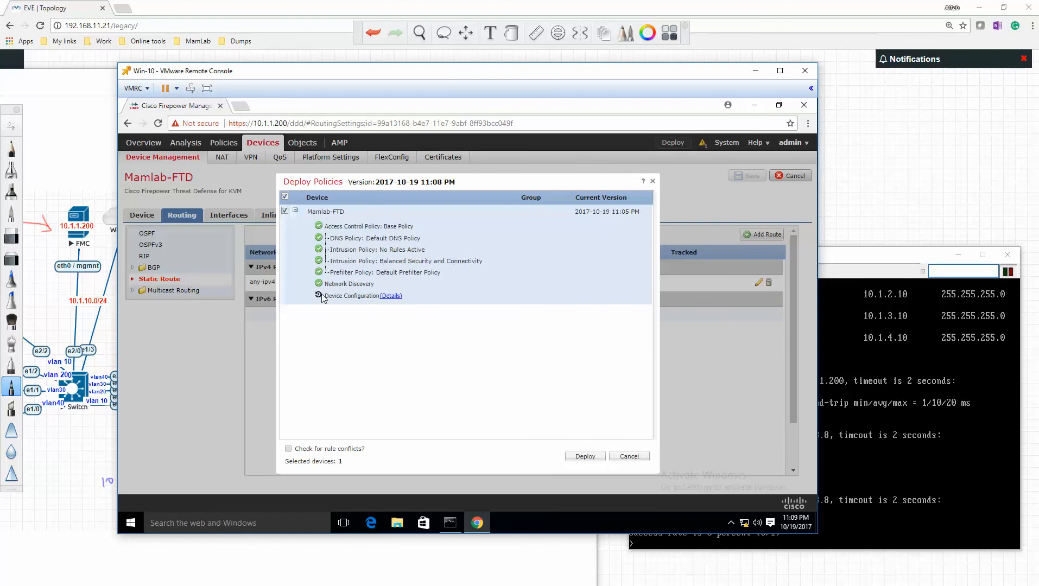
left_click(391, 297)
scroll(438, 328, "down", 3)
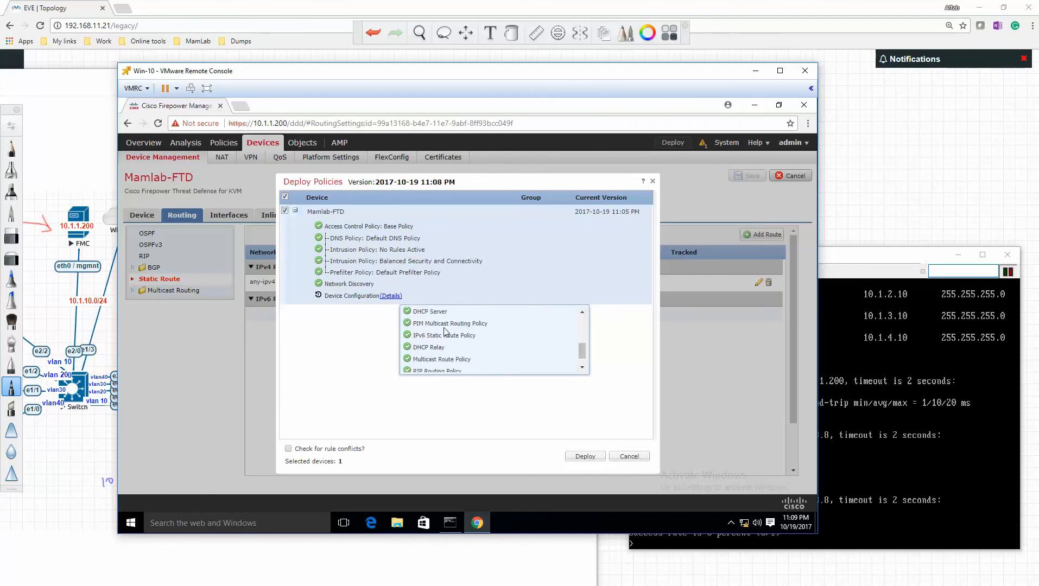
scroll(439, 328, "up", 3)
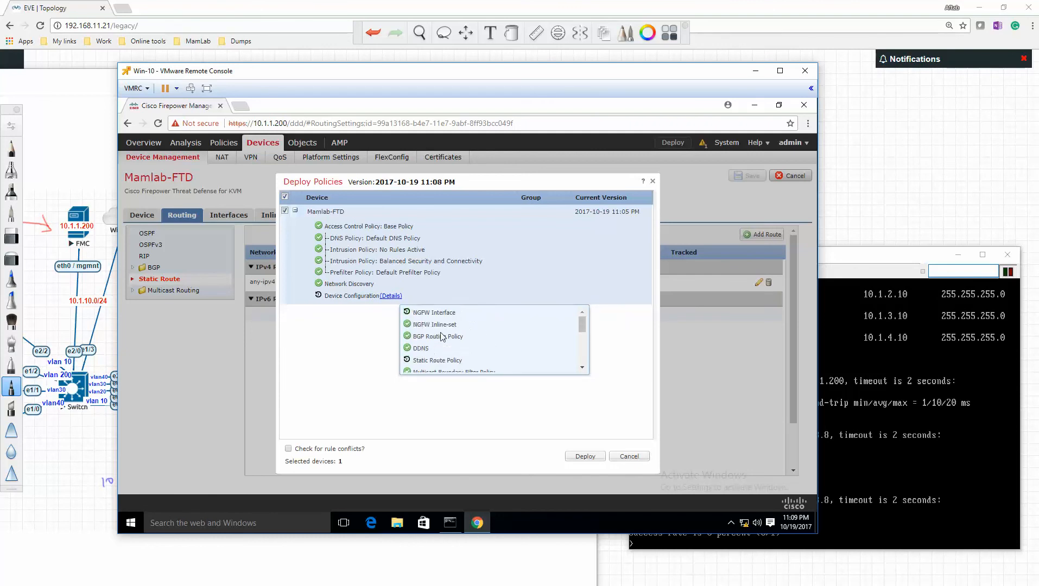
left_click_drag(464, 363, 416, 359)
scroll(445, 361, "down", 3)
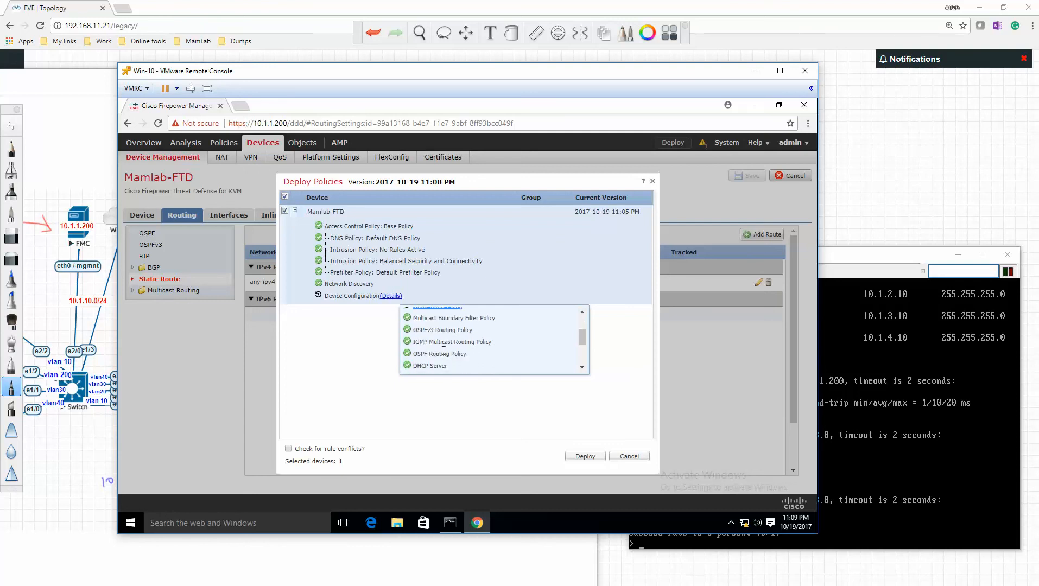
scroll(438, 330, "up", 3)
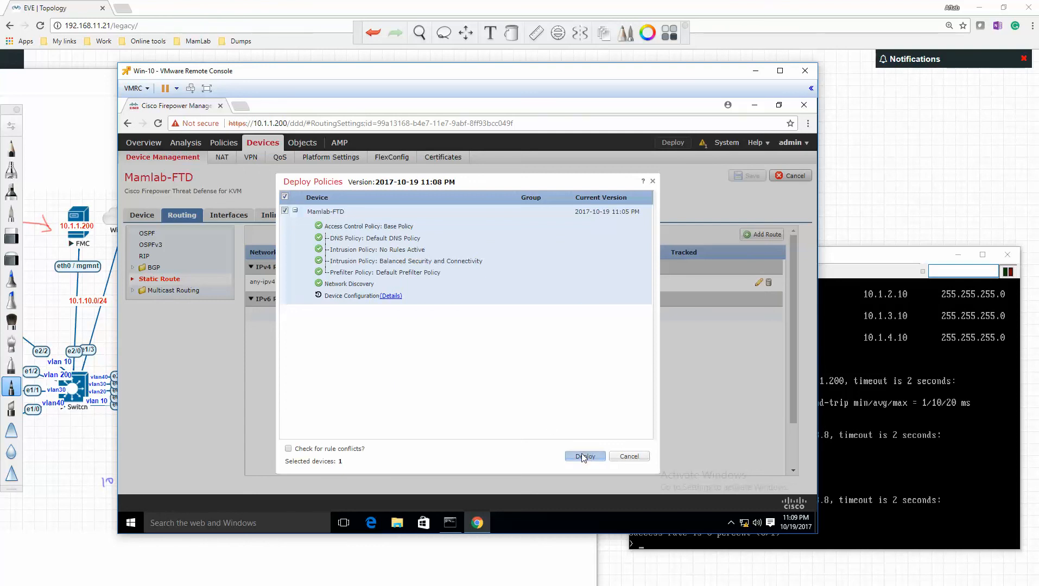
left_click(582, 456)
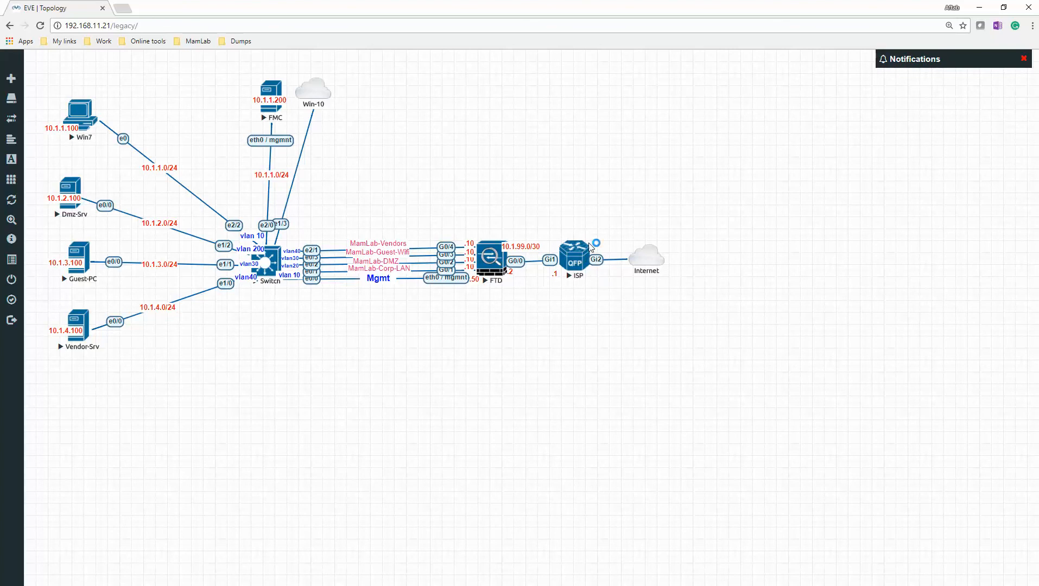
- Open the ISP router's console from the topology, run show ip int b, and examine GigabitEthernet2's address and DHCP method
left_click(580, 266)
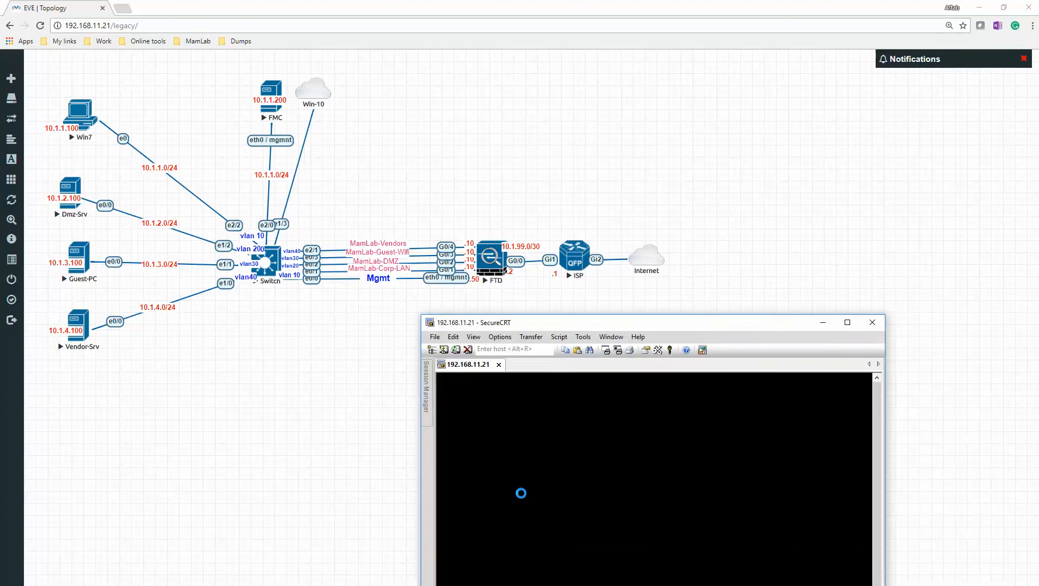
key("Return")
key("Return")
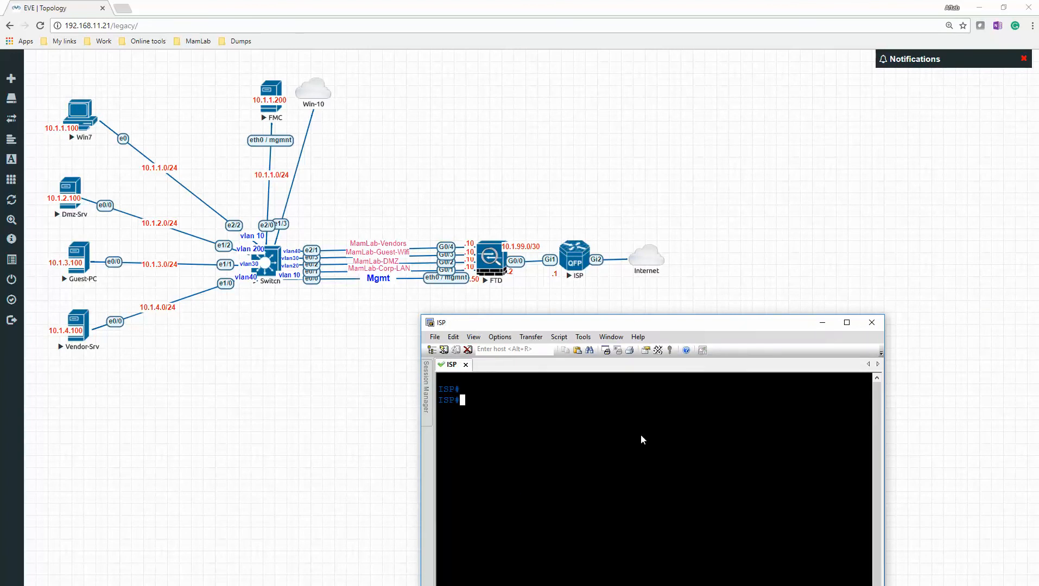
type("show ip int b")
key("Return")
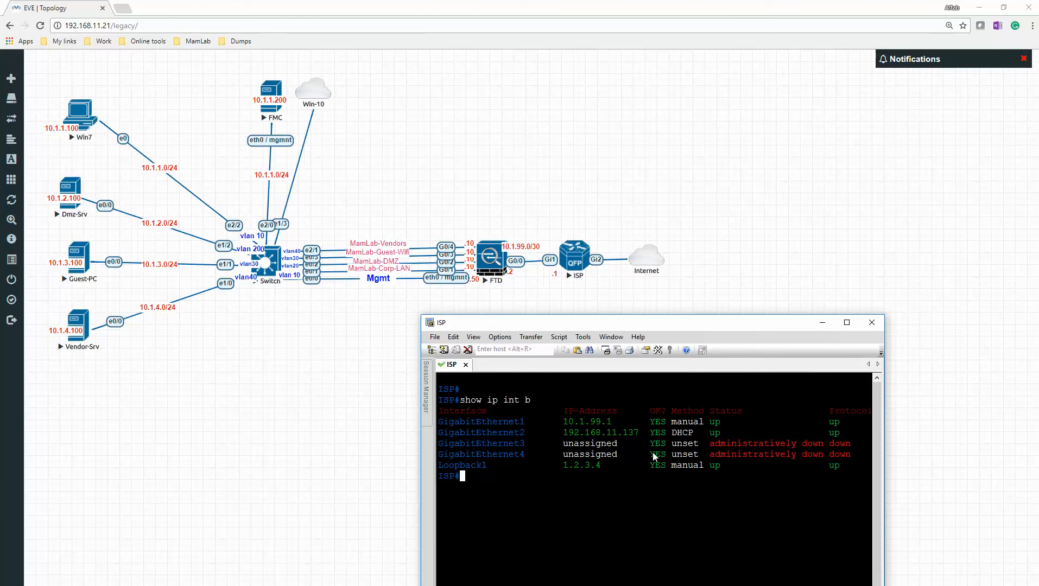
left_click_drag(640, 434, 563, 433)
double_click(682, 432)
- List the ISP router's static routes with sh run | in ip route and examine the default route's next hop
type("sh run | in ip route")
key("Return")
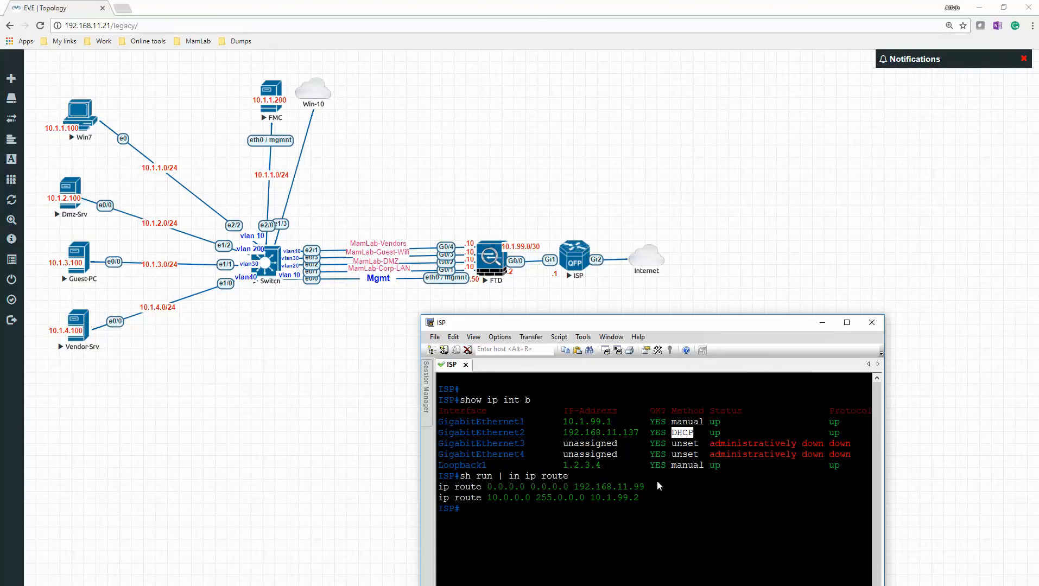
left_click_drag(646, 488, 575, 496)
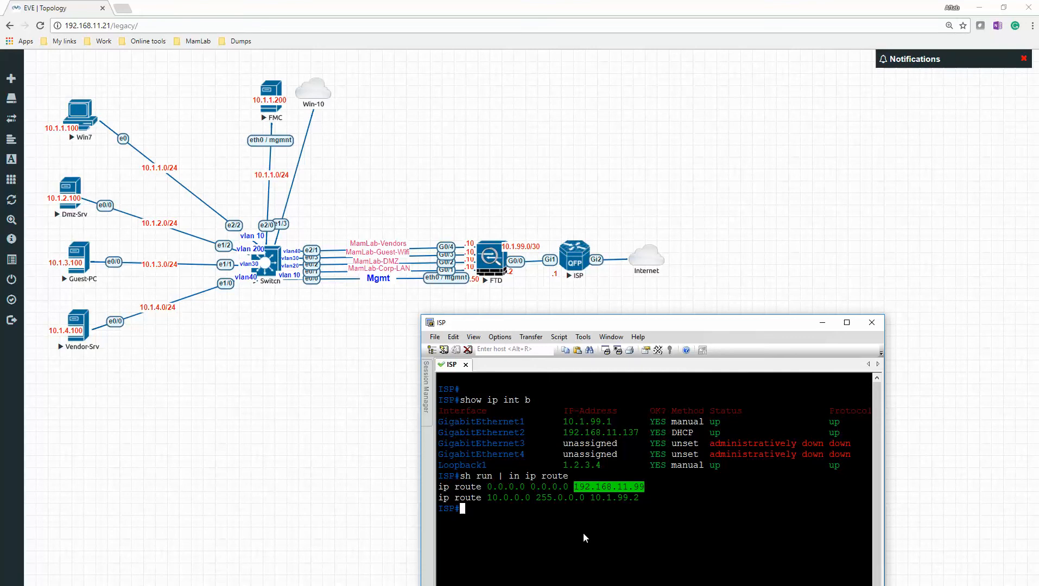
- Display the ISP router's GigabitEthernet1 interface details with sh int g1
type("sh int g1")
key("Return")
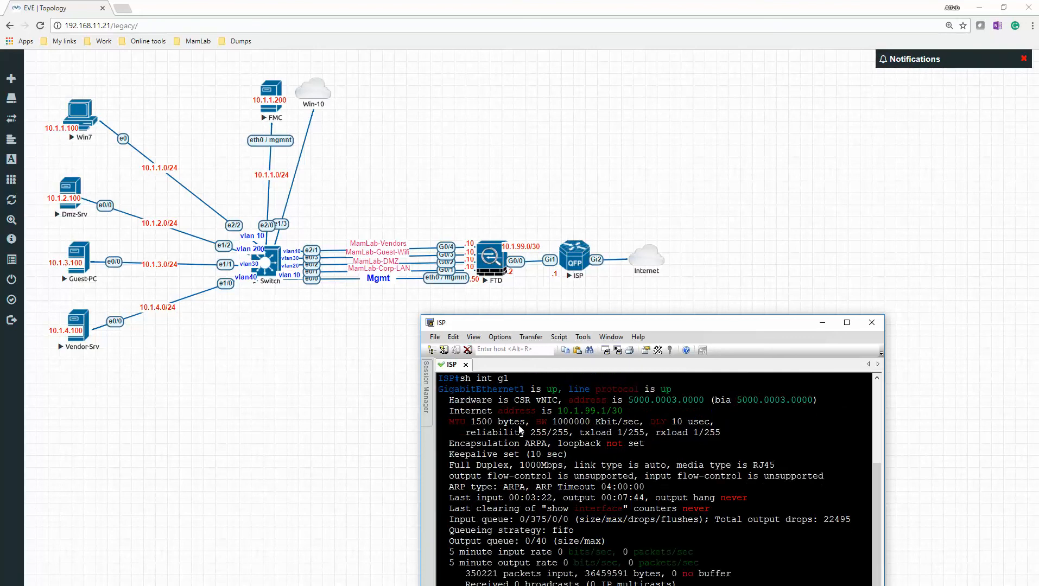
key("Return")
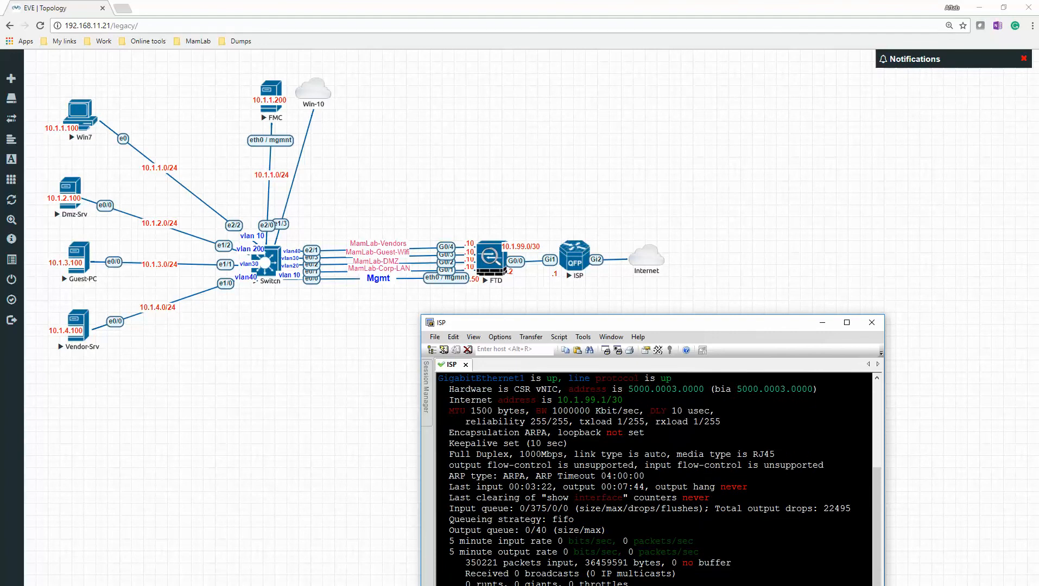
- Reposition the ISP console and show the running configuration of interfaces g1 and g2 to check their NAT roles
left_click_drag(646, 328, 714, 180)
key("BackSpace")
key("BackSpace")
key("BackSpace")
key("BackSpace")
key("BackSpace")
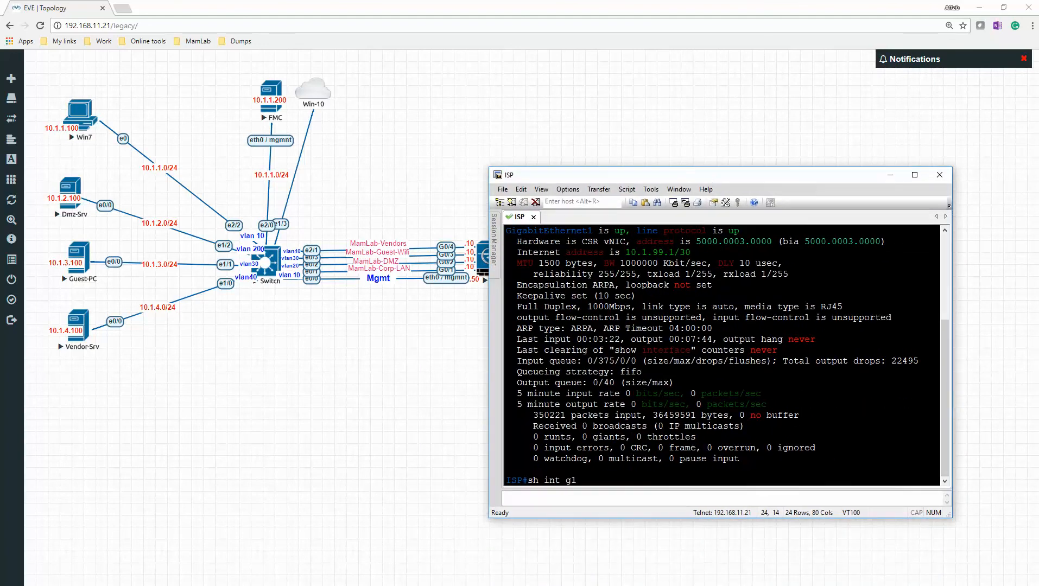
key("BackSpace")
type("run int g1")
key("Return")
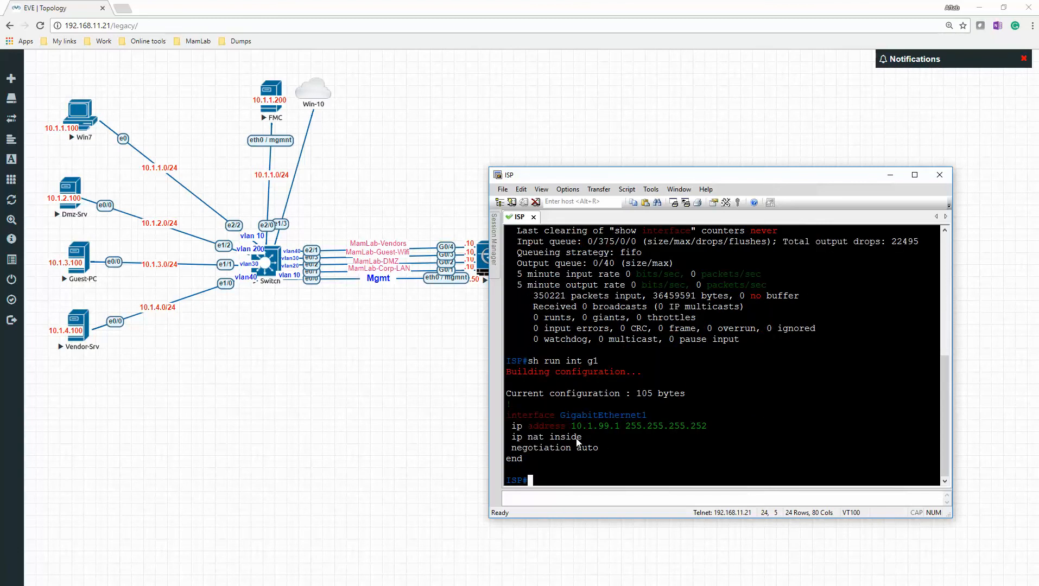
type("sh run int g2")
key("Return")
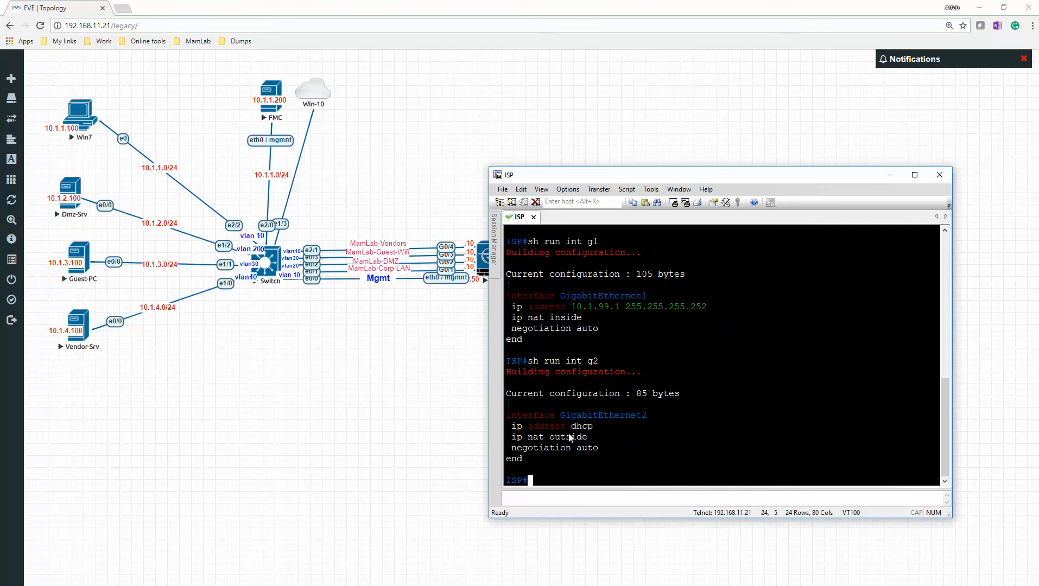
- Try to list the ISP router's access lists by filtering the running configuration and with sh run access-list
type("sh run |")
type("ccess-lsit")
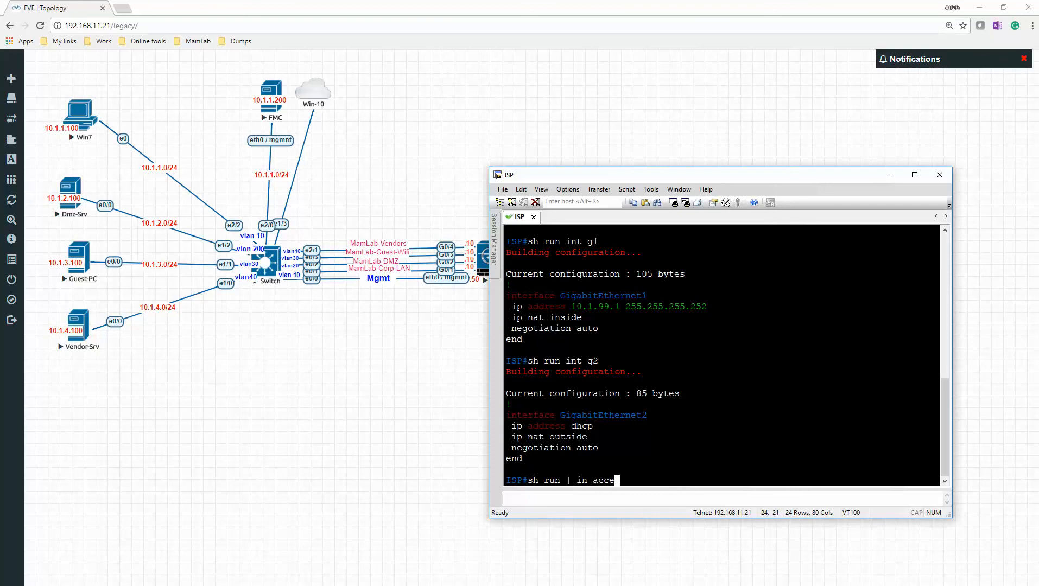
key("Return")
type("sj rimn")
key("BackSpace")
key("BackSpace")
key("BackSpace")
key("BackSpace")
key("BackSpace")
key("BackSpace")
key("BackSpace")
key("BackSpace")
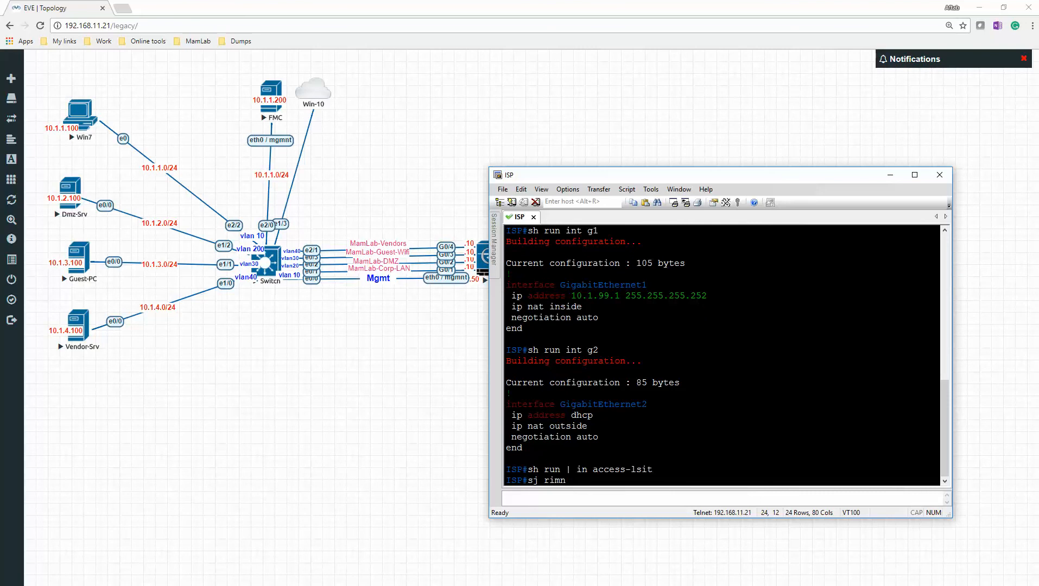
type("sh run acces")
key("Tab")
type("s-list")
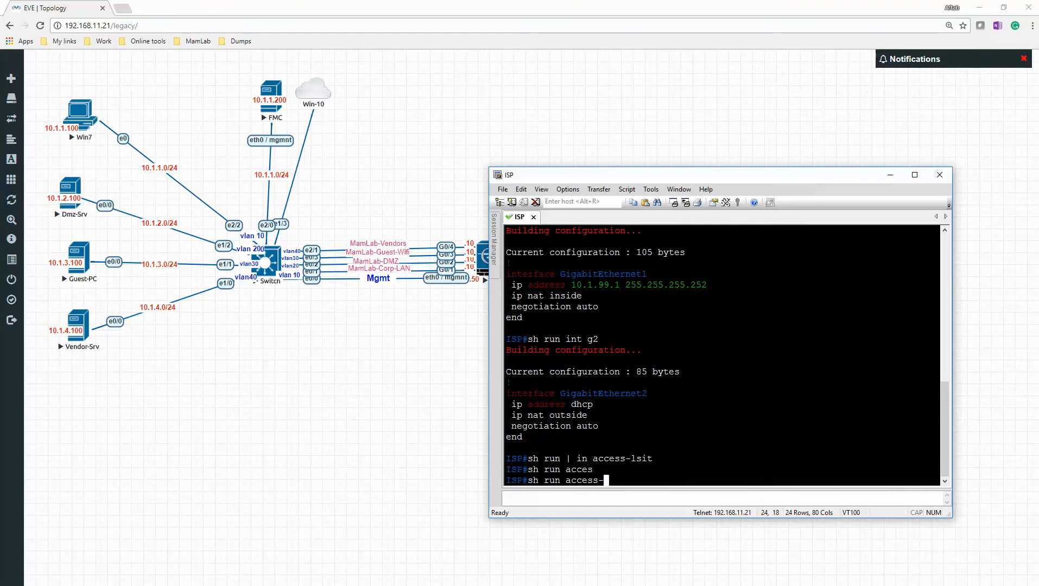
key("Return")
- Run sh run | b access-list on the ISP router, examine the NAT access list, and page through the remaining output
key("Up")
key("Left")
key("Left")
key("Left")
key("Left")
key("Left")
key("Left")
key("Left")
key("Left")
key("Left")
key("Left")
key("Left")
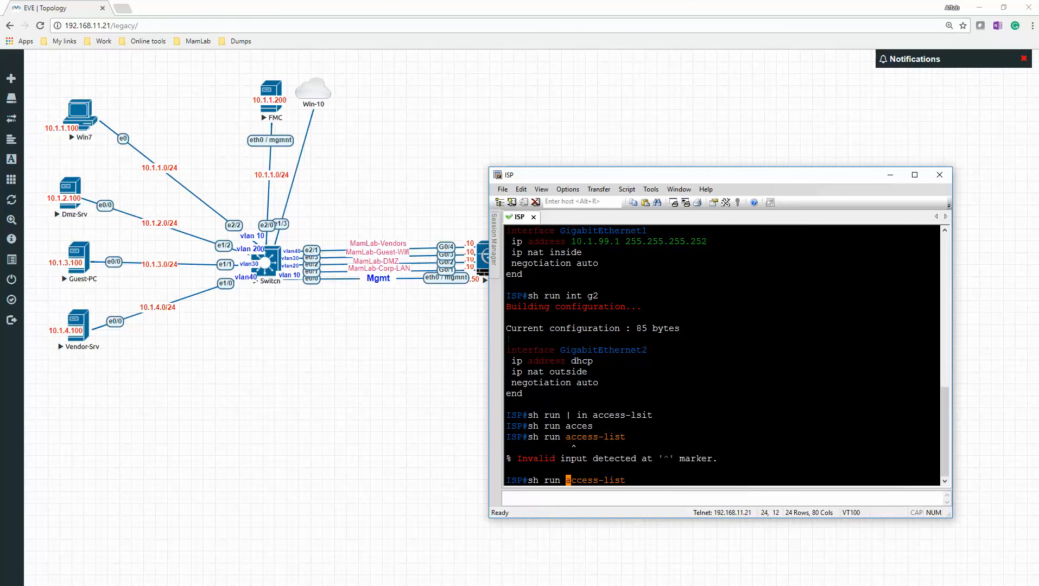
type("| b")
key("Return")
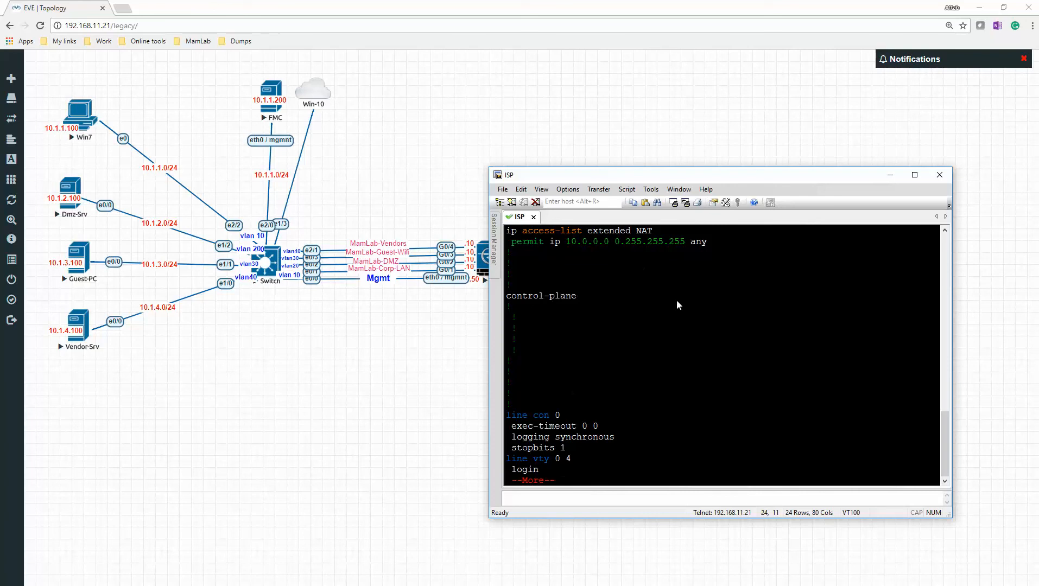
scroll(677, 300, "up", 2)
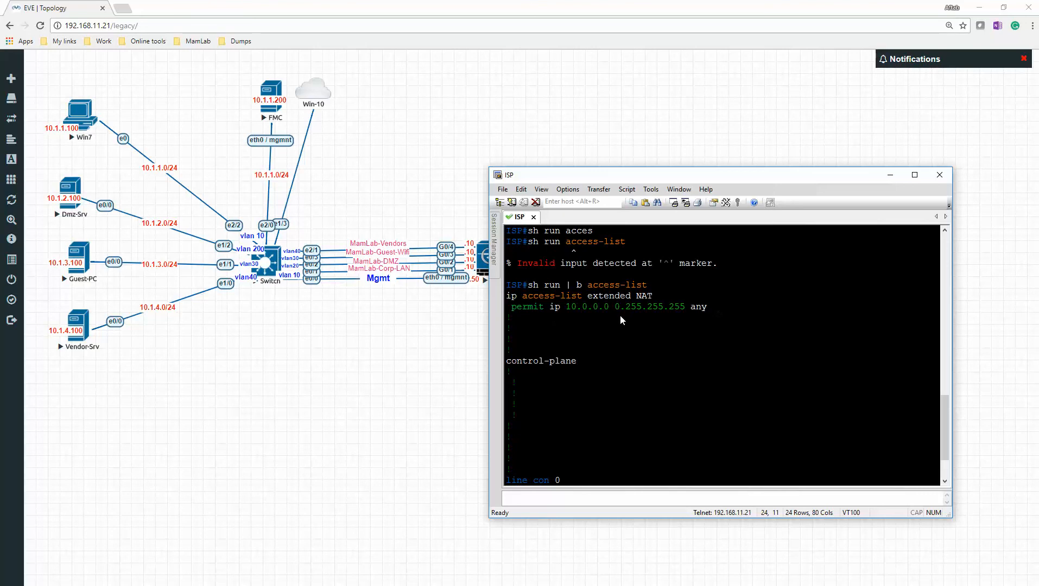
key("space")
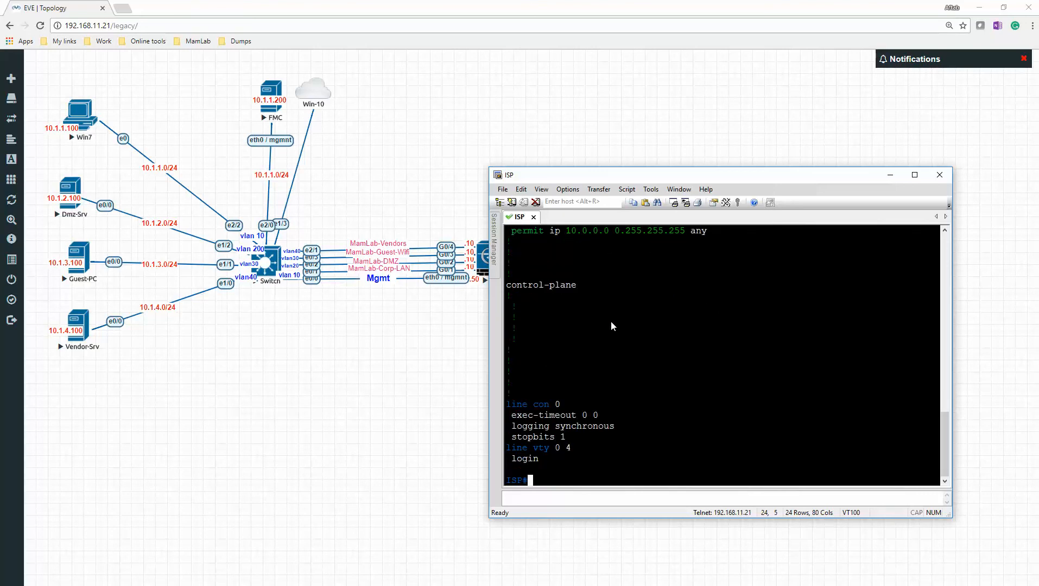
- Show the ISP router's NAT configuration with sh run | s nat, examine the source list rule, and return to the topology
type("sh run | s nat")
key("Return")
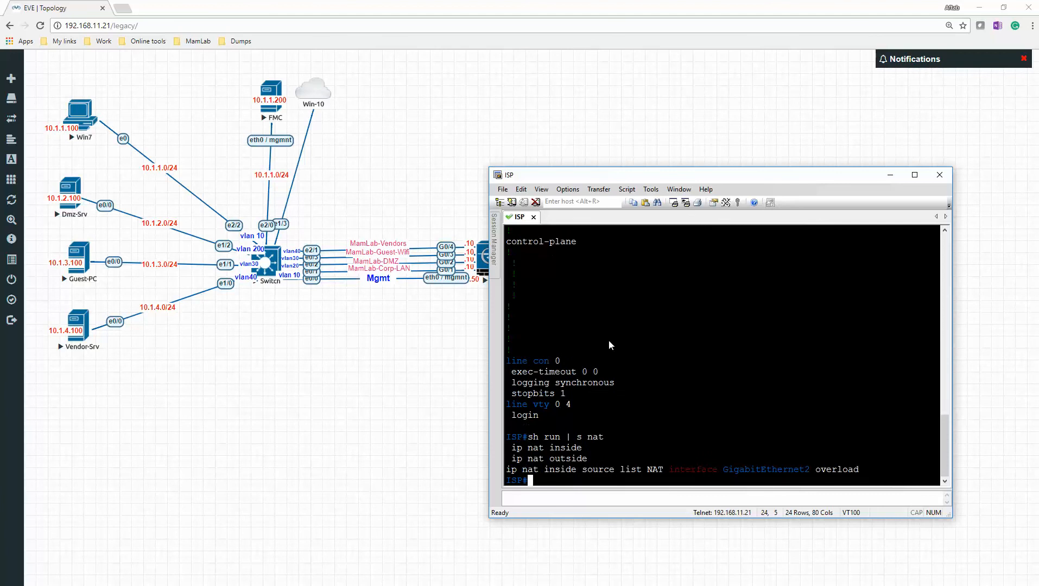
left_click_drag(528, 471, 506, 470)
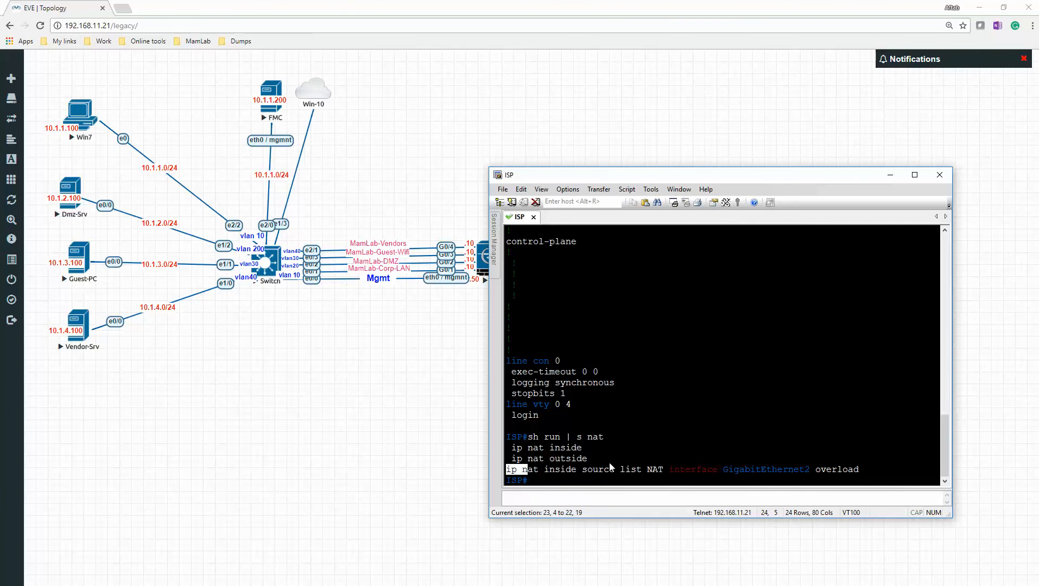
left_click(385, 453)
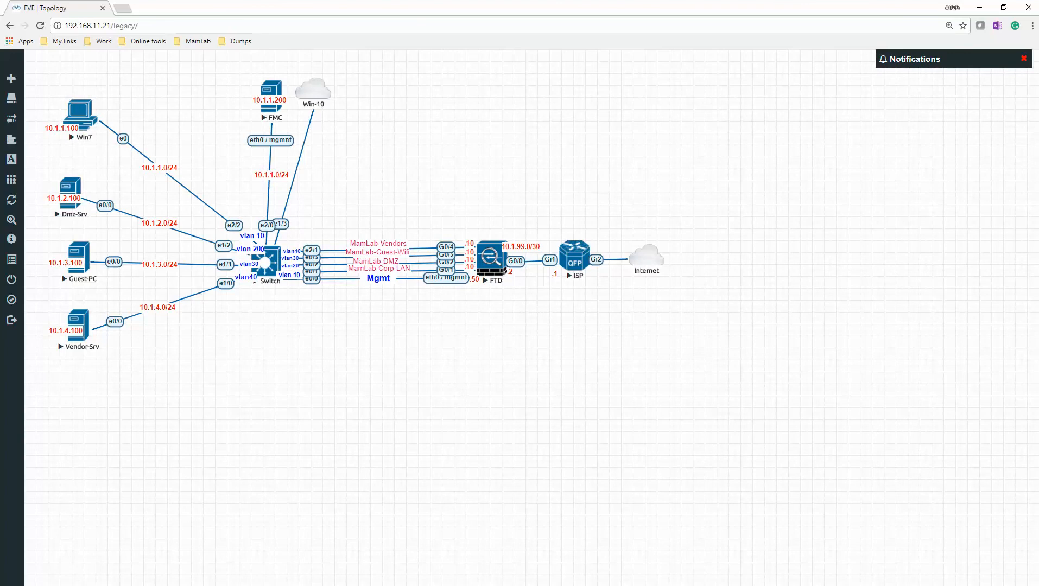
- Return to the QEMU (FTD) console, ping 8.8.8.8 again, and move the console window higher to view the output
key("alt+Tab")
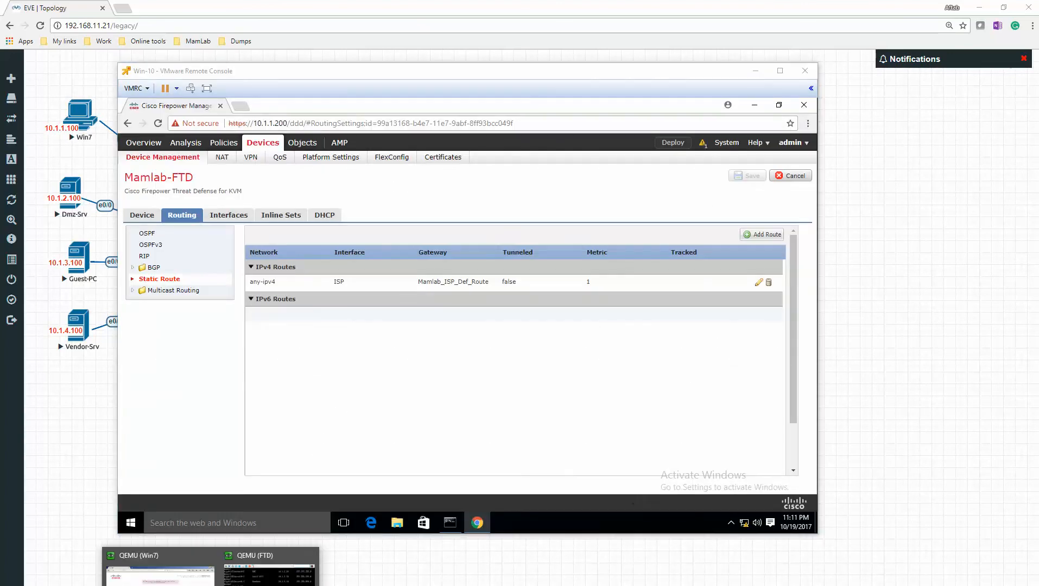
left_click(269, 567)
key("Up")
key("Return")
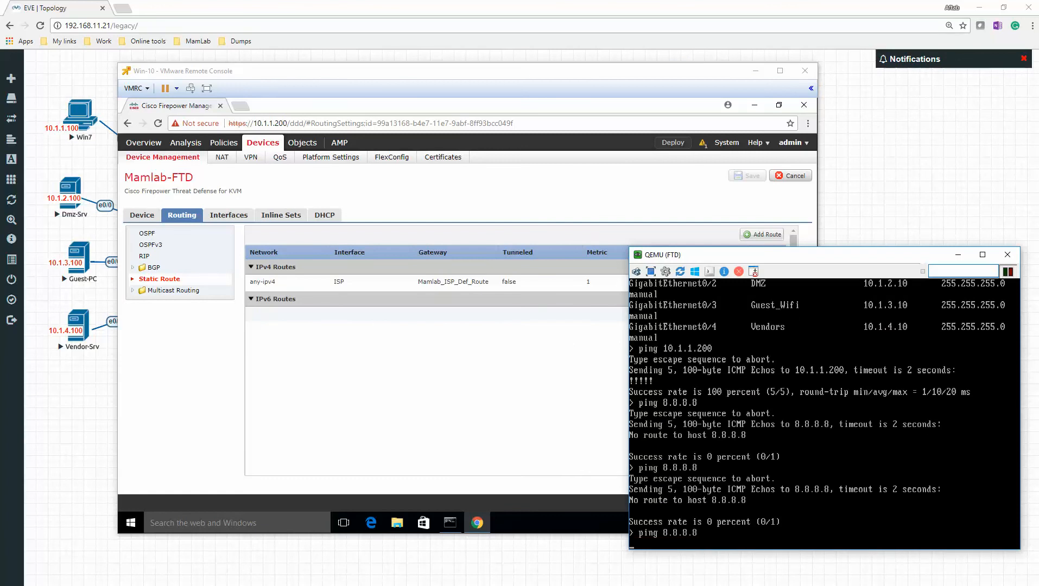
left_click_drag(824, 255, 822, 172)
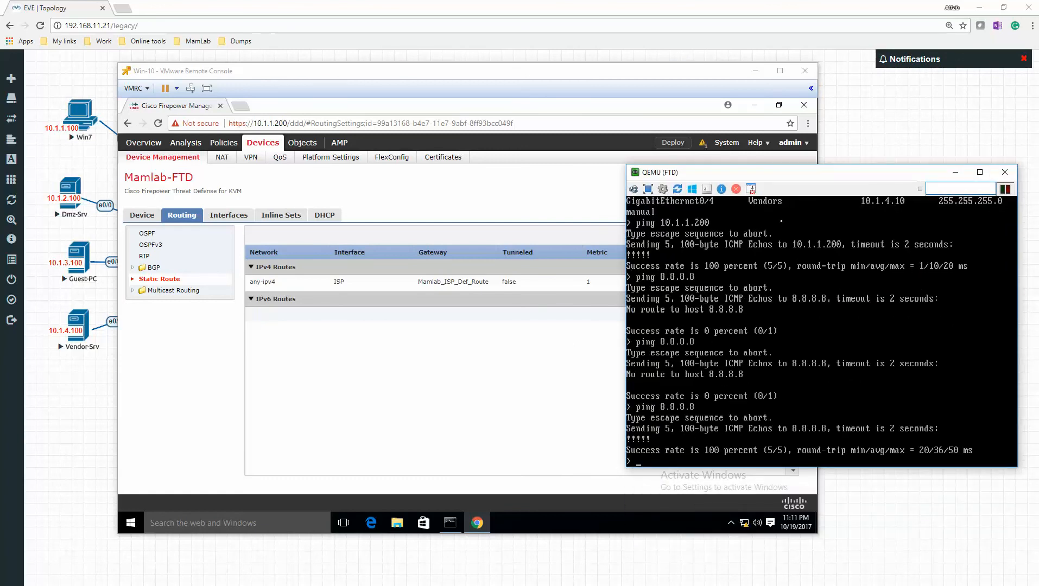